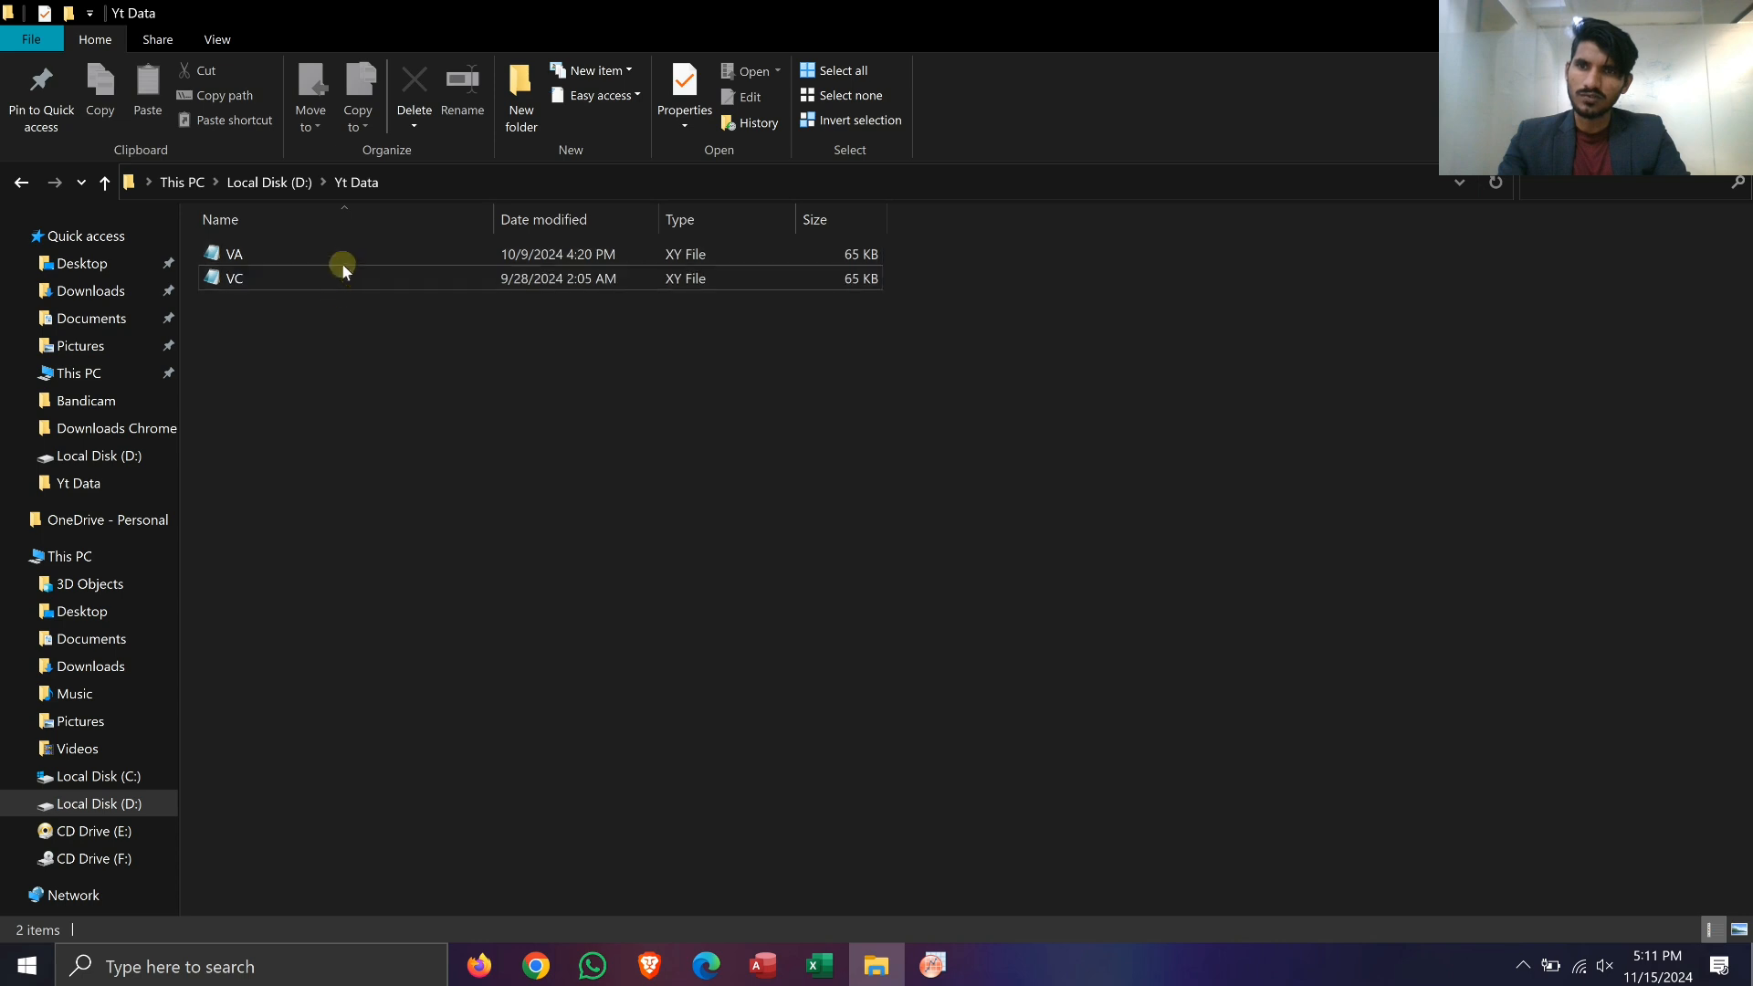
Step: Open the VA data file from the Yt Data folder and copy all of its contents
{"action": "left_click", "coordinate": [347, 278]}
{"action": "left_click", "coordinate": [348, 260]}
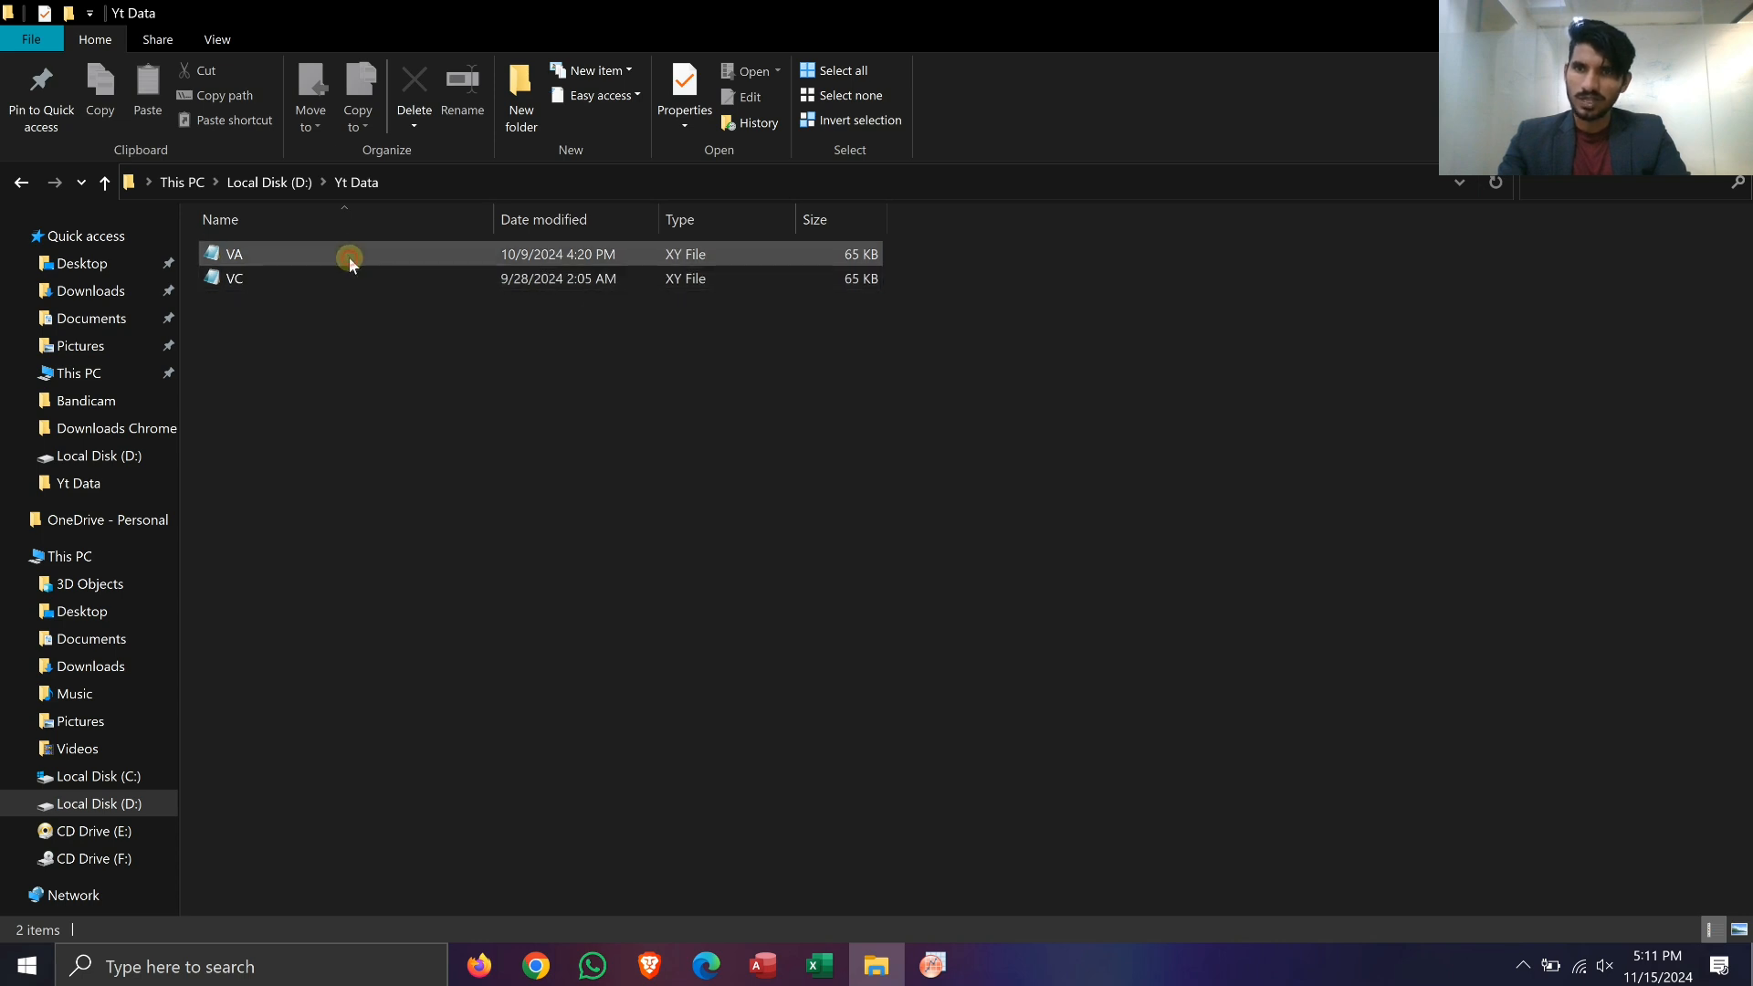
{"action": "left_click", "coordinate": [350, 259]}
{"action": "double_click", "coordinate": [350, 260]}
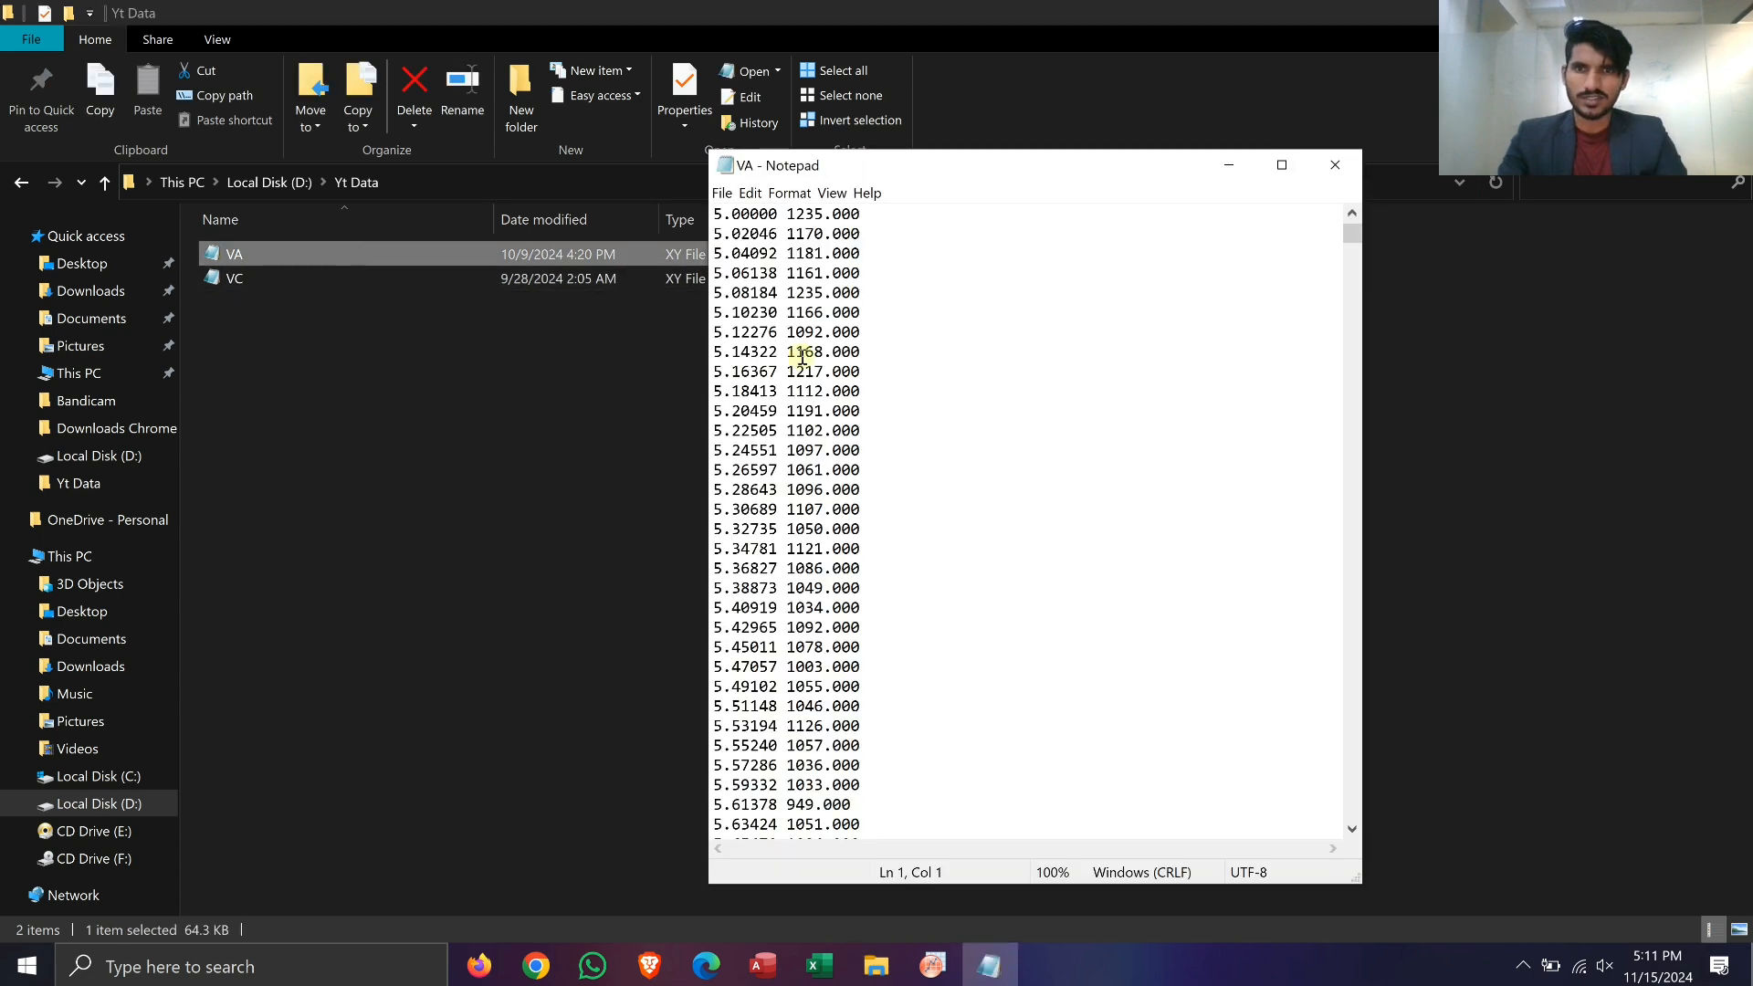
{"action": "left_click", "coordinate": [850, 405]}
{"action": "key", "text": "ctrl+a"}
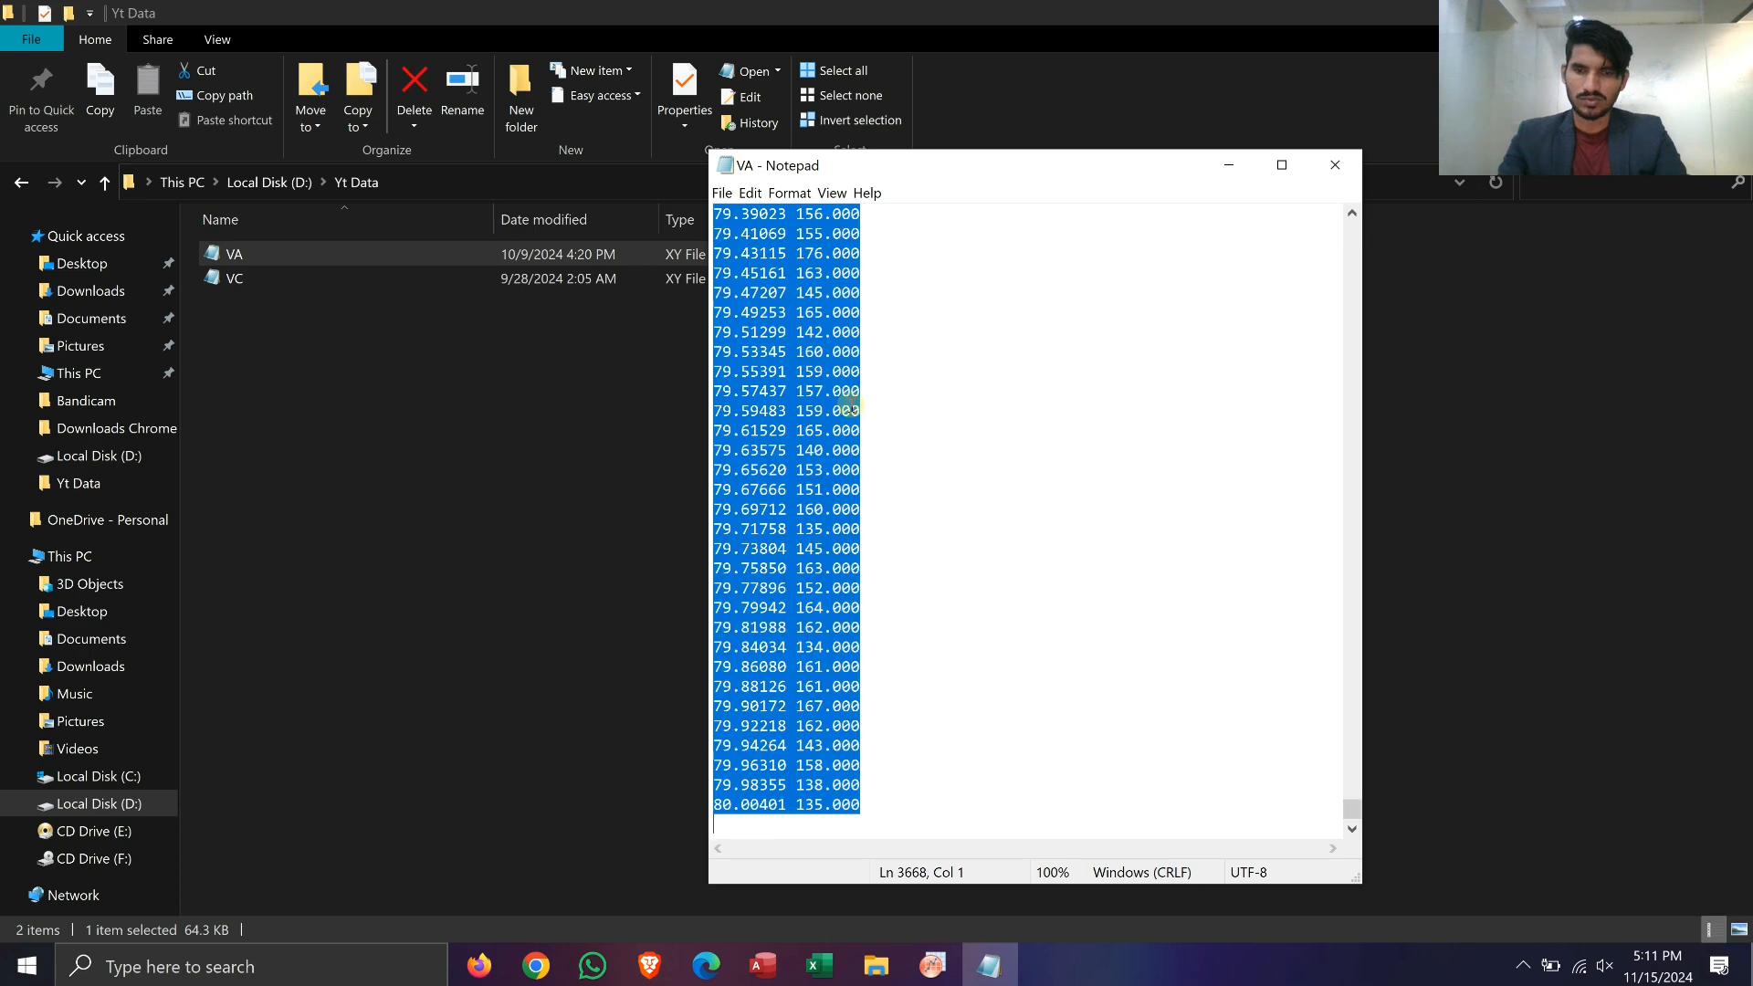
Step: Switch to OriginPro, create a new workbook and paste the VA data from row 1 of column A
{"action": "key", "text": "alt+Tab"}
{"action": "key", "text": "alt+Tab"}
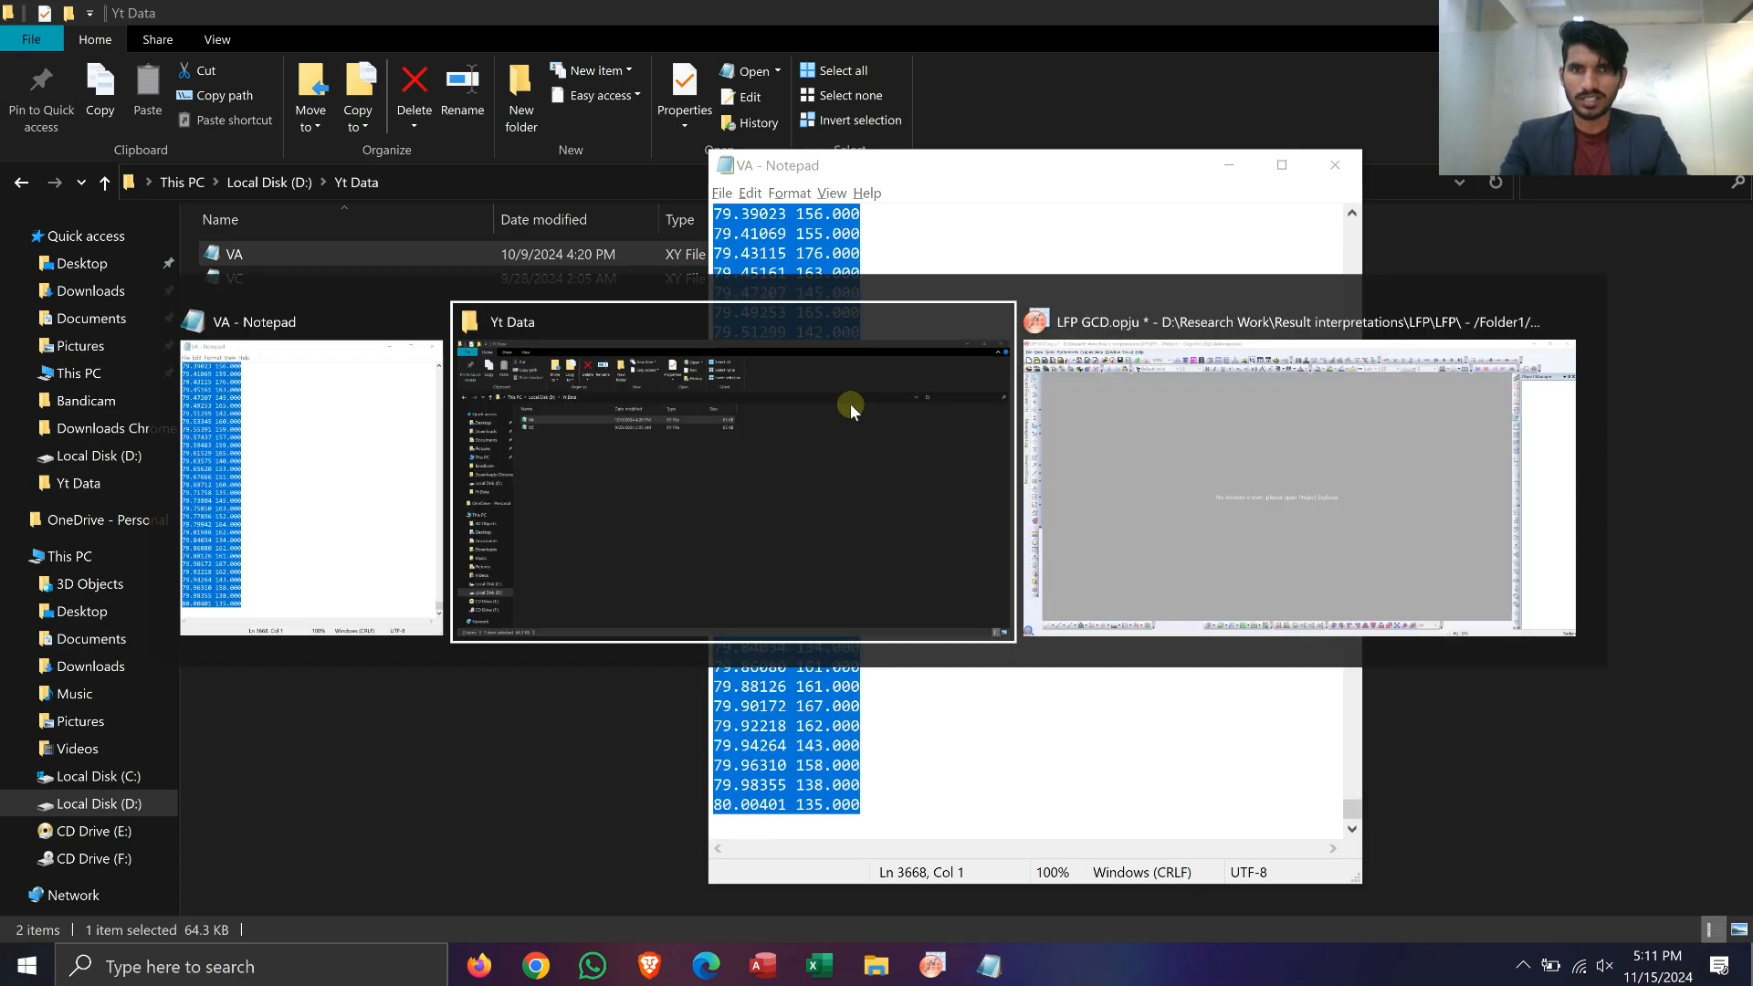
{"action": "key", "text": "ctrl+n"}
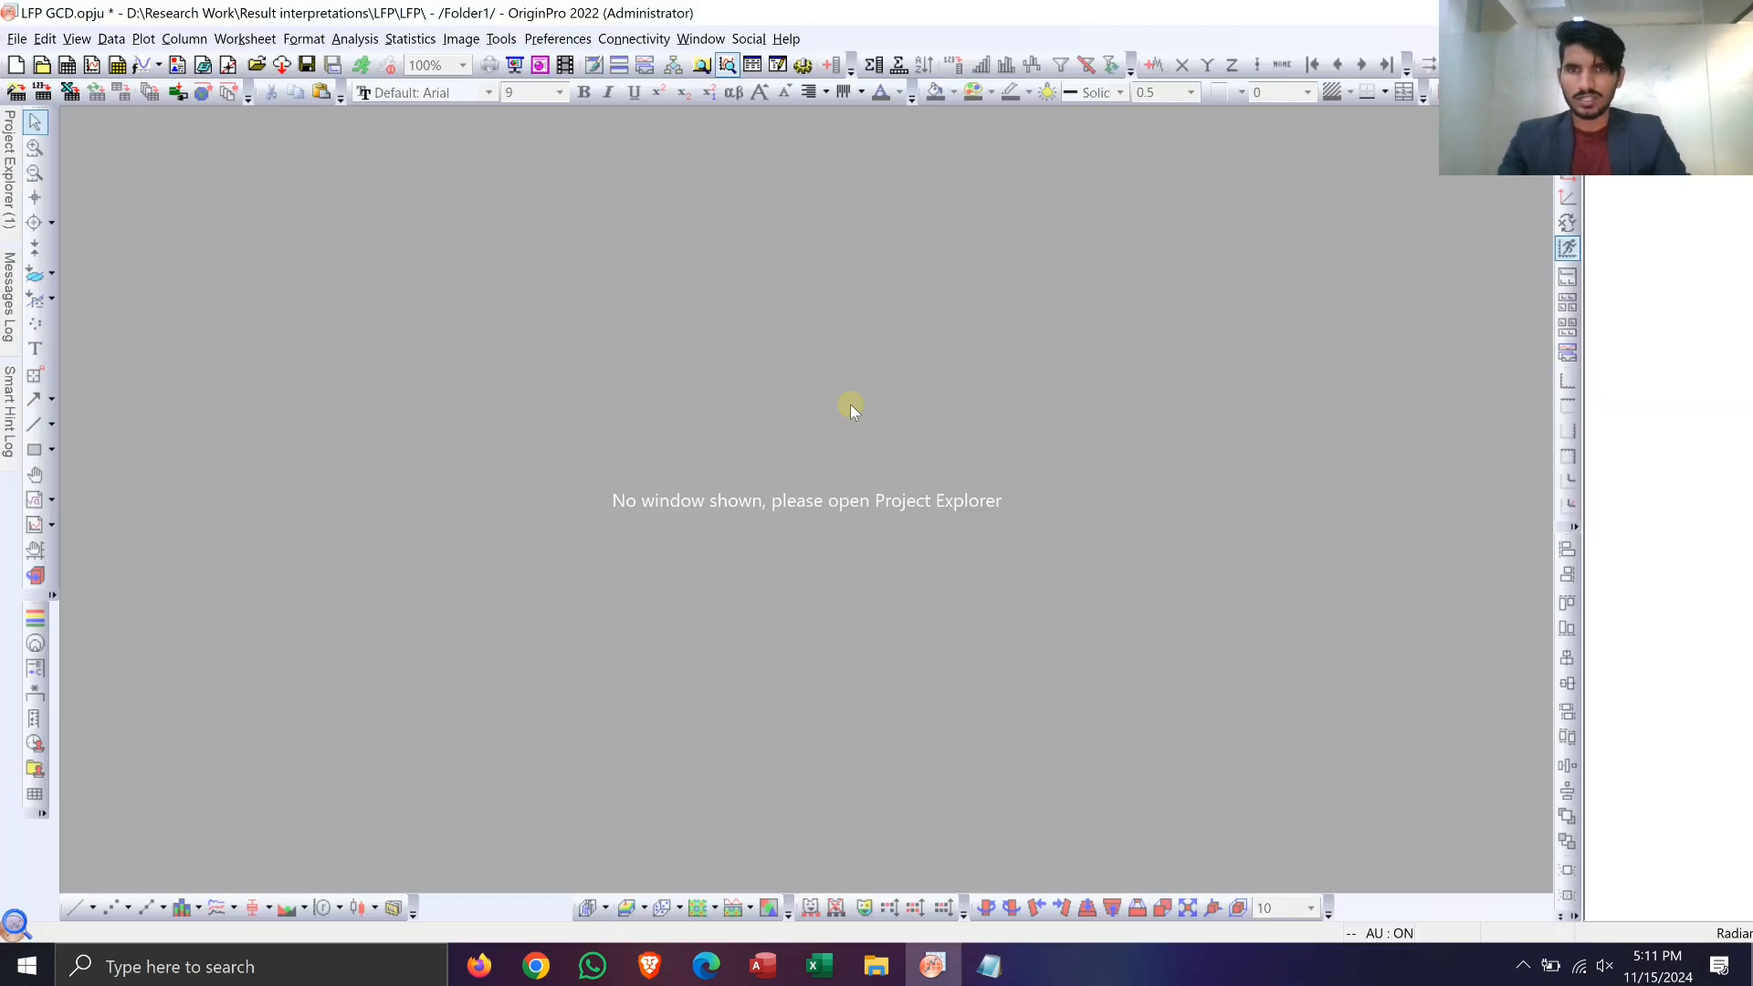
{"action": "left_click", "coordinate": [479, 290]}
{"action": "left_click_drag", "start_coordinate": [380, 187], "coordinate": [354, 156]}
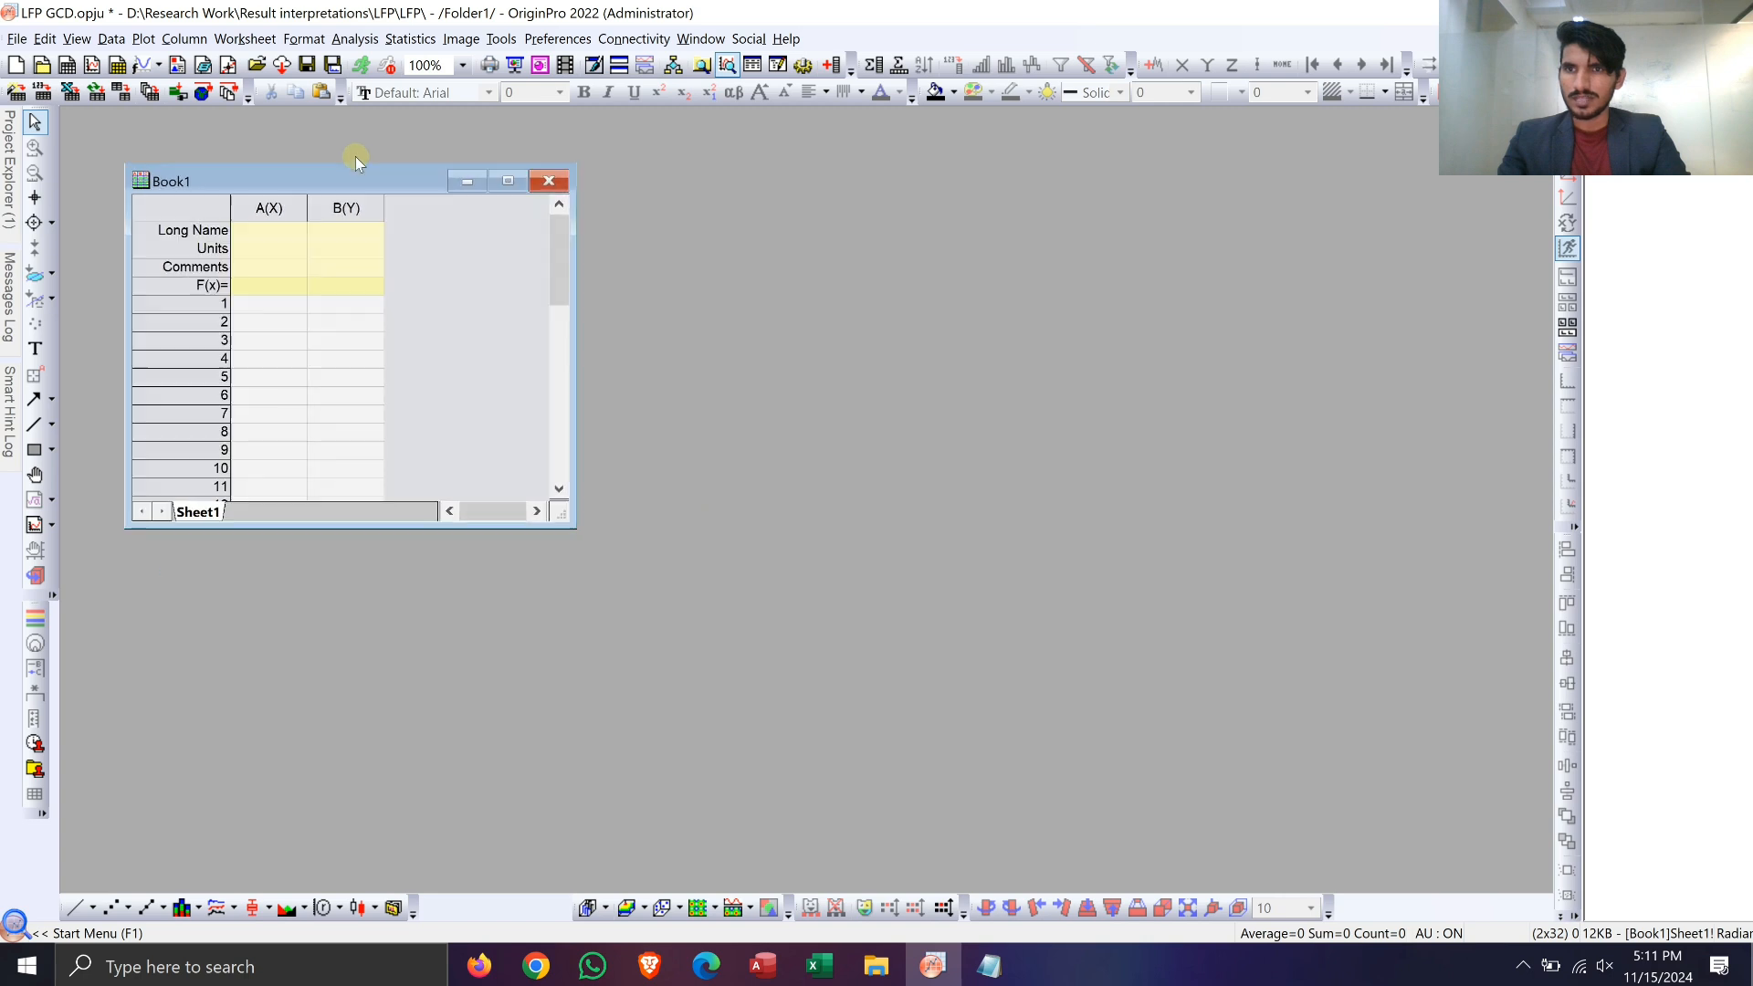
{"action": "left_click", "coordinate": [267, 282]}
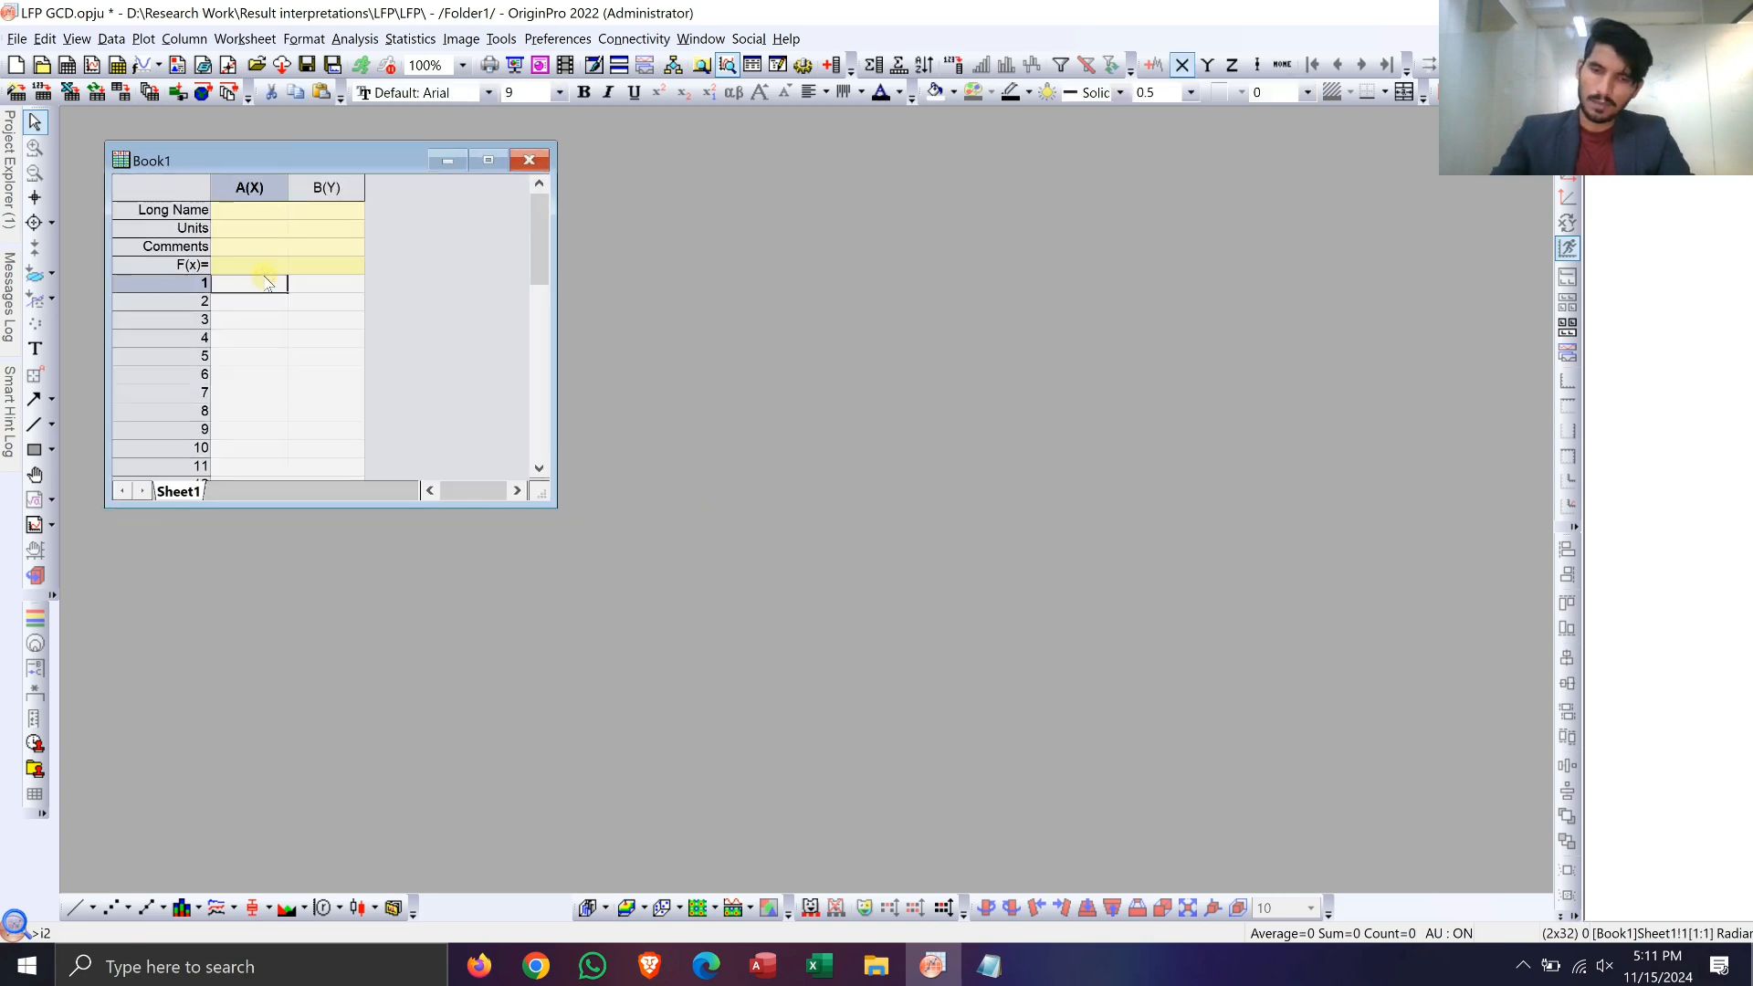
{"action": "key", "text": "ctrl+v"}
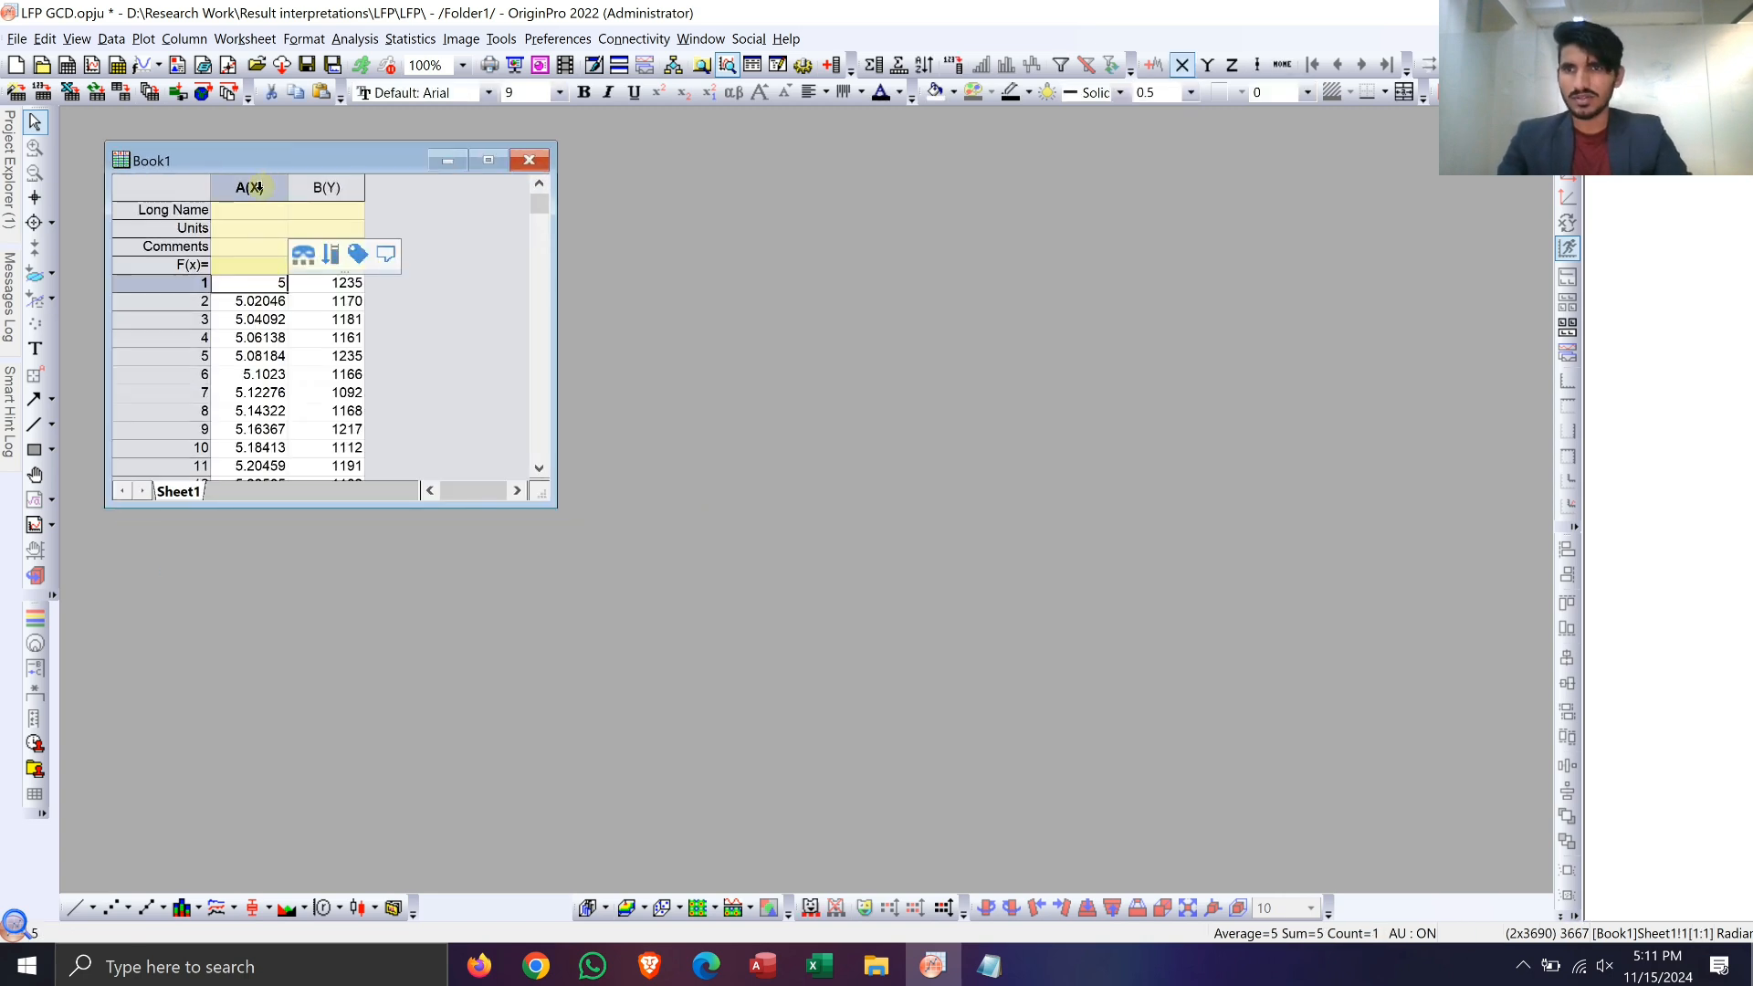
Step: Insert two empty columns before the two VA data columns in the worksheet
{"action": "left_click", "coordinate": [256, 187]}
{"action": "left_click", "coordinate": [321, 187], "text": "shift"}
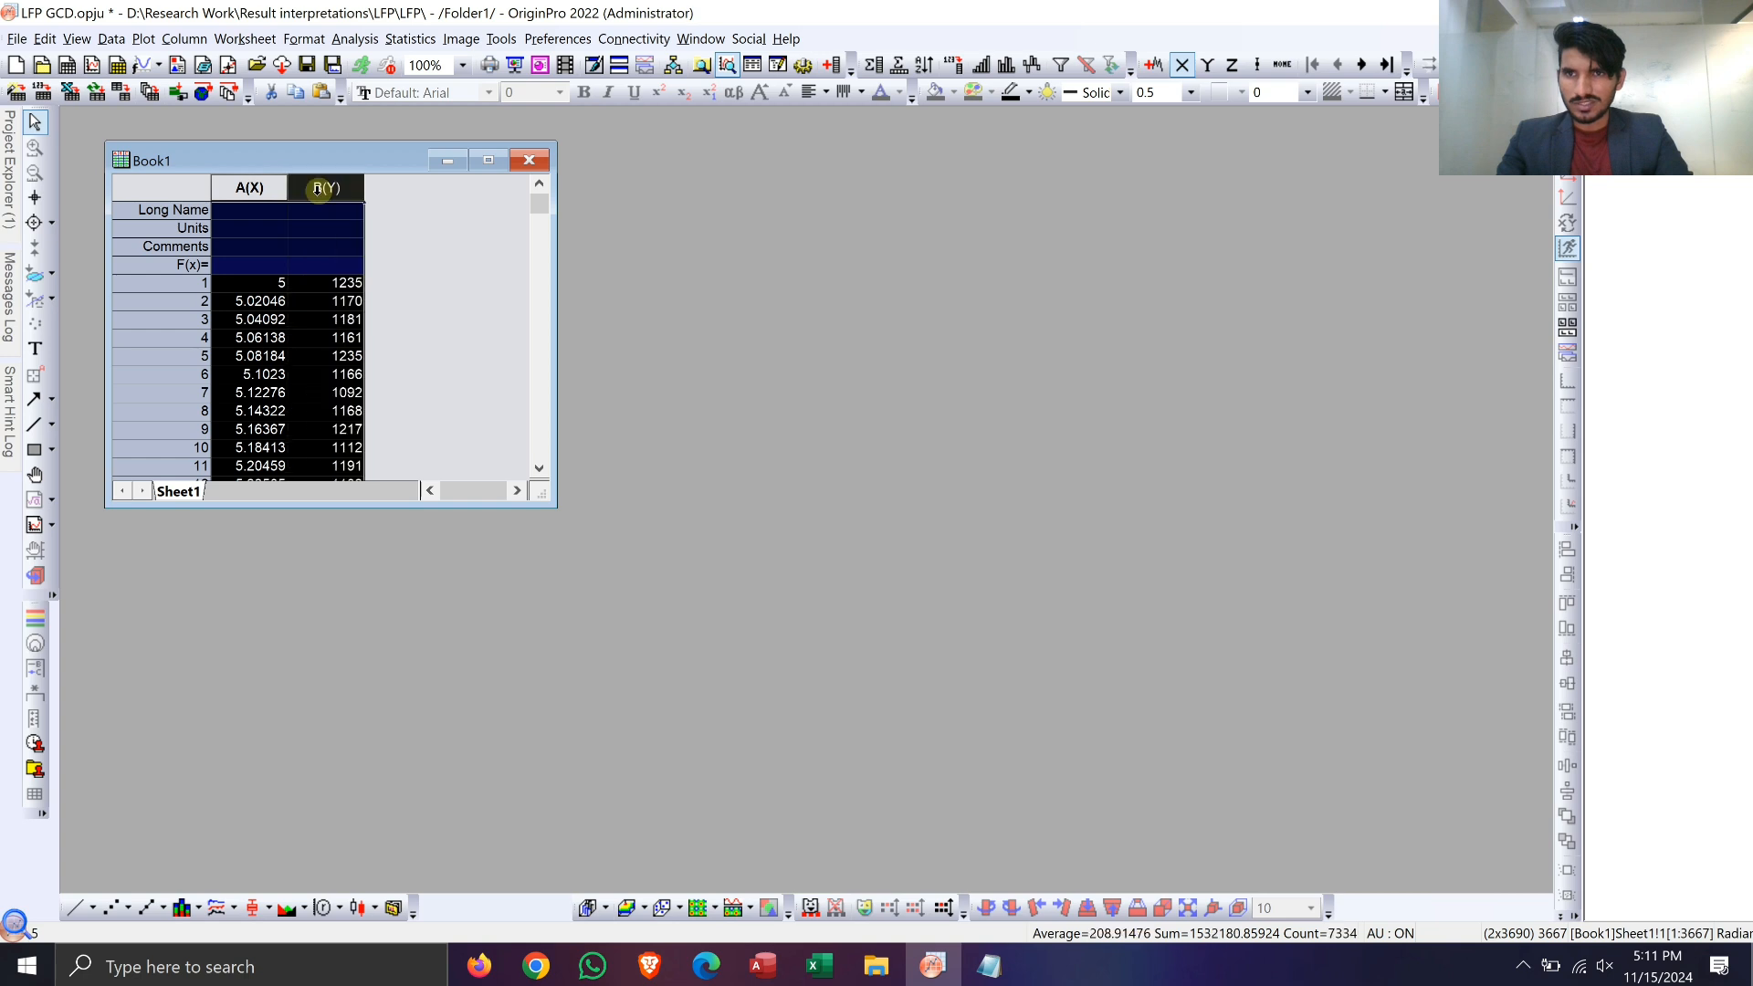
{"action": "right_click", "coordinate": [245, 193]}
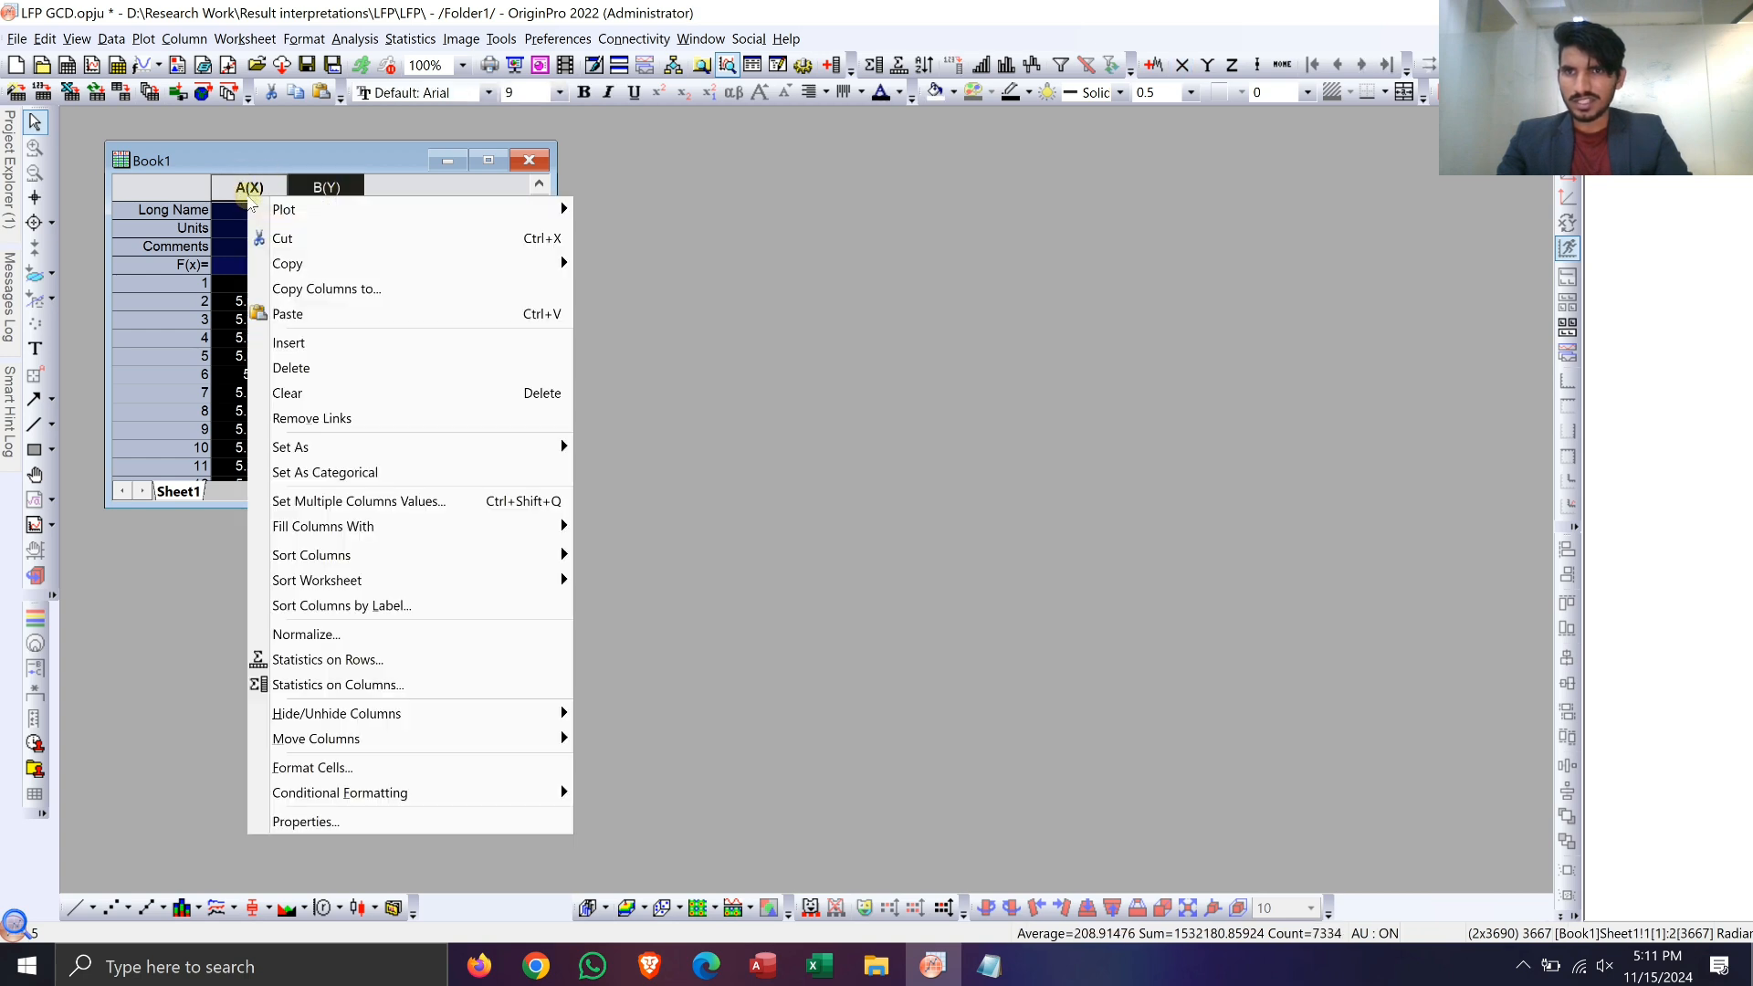
{"action": "left_click", "coordinate": [419, 353]}
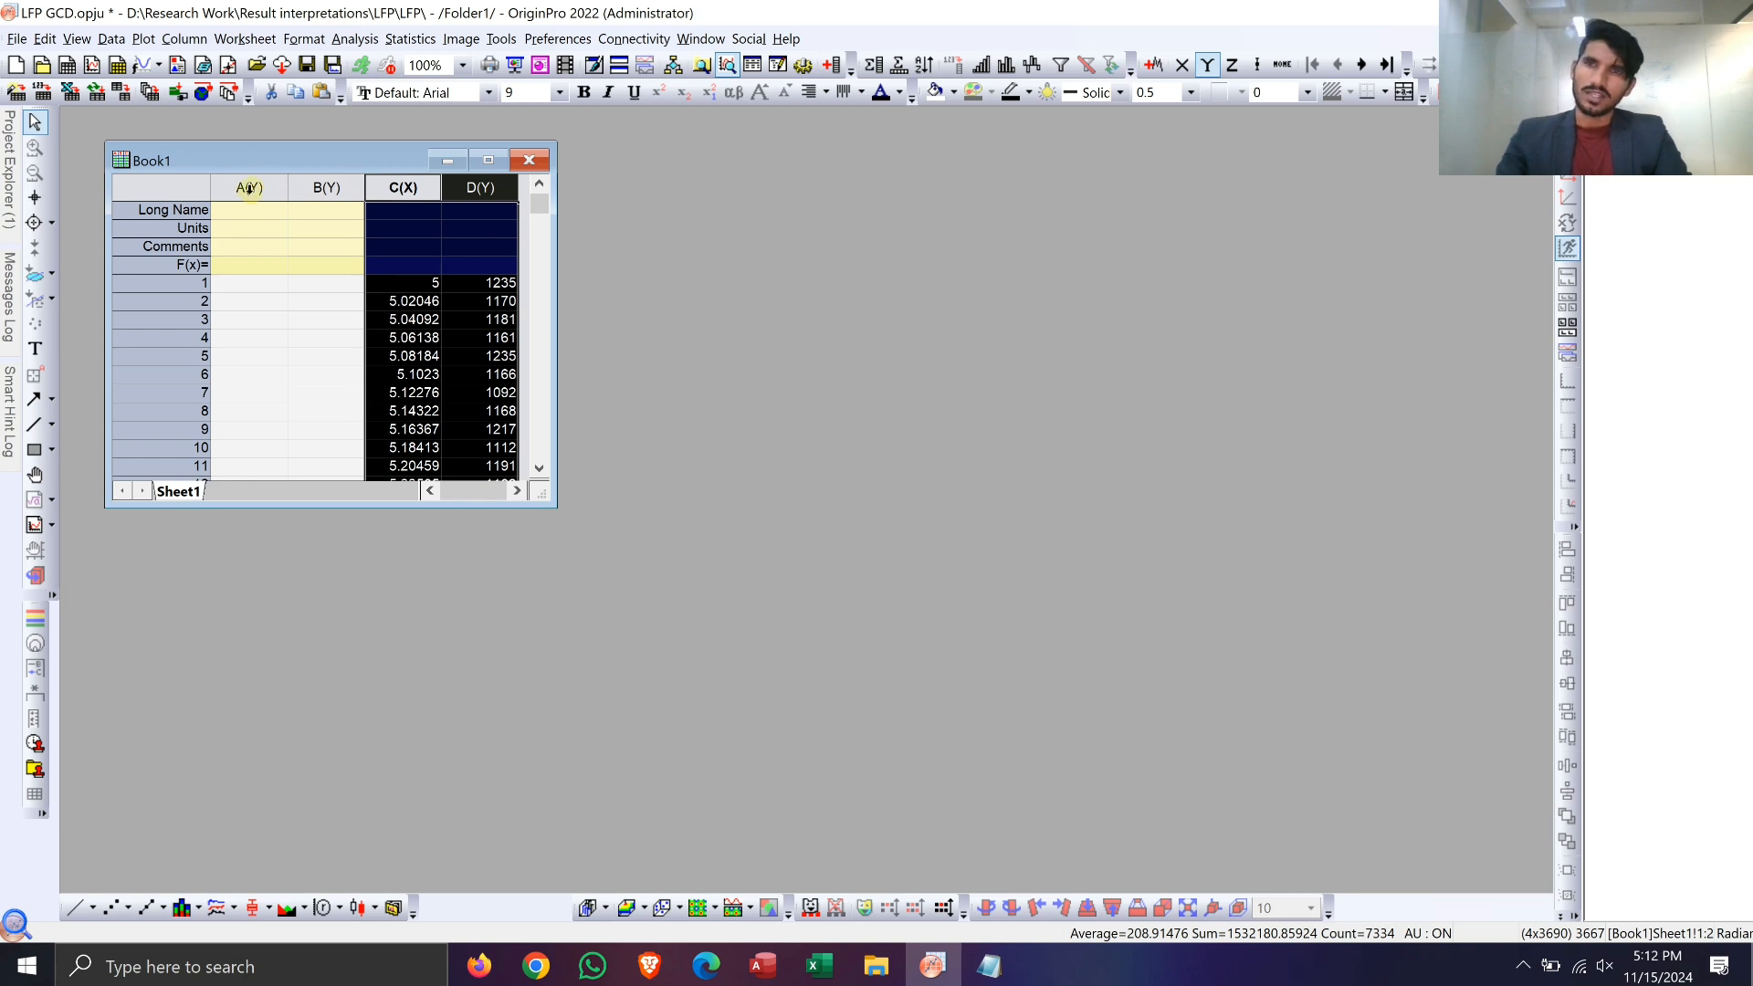
Step: Set the empty column A as an X column
{"action": "left_click", "coordinate": [248, 188]}
{"action": "right_click", "coordinate": [250, 190]}
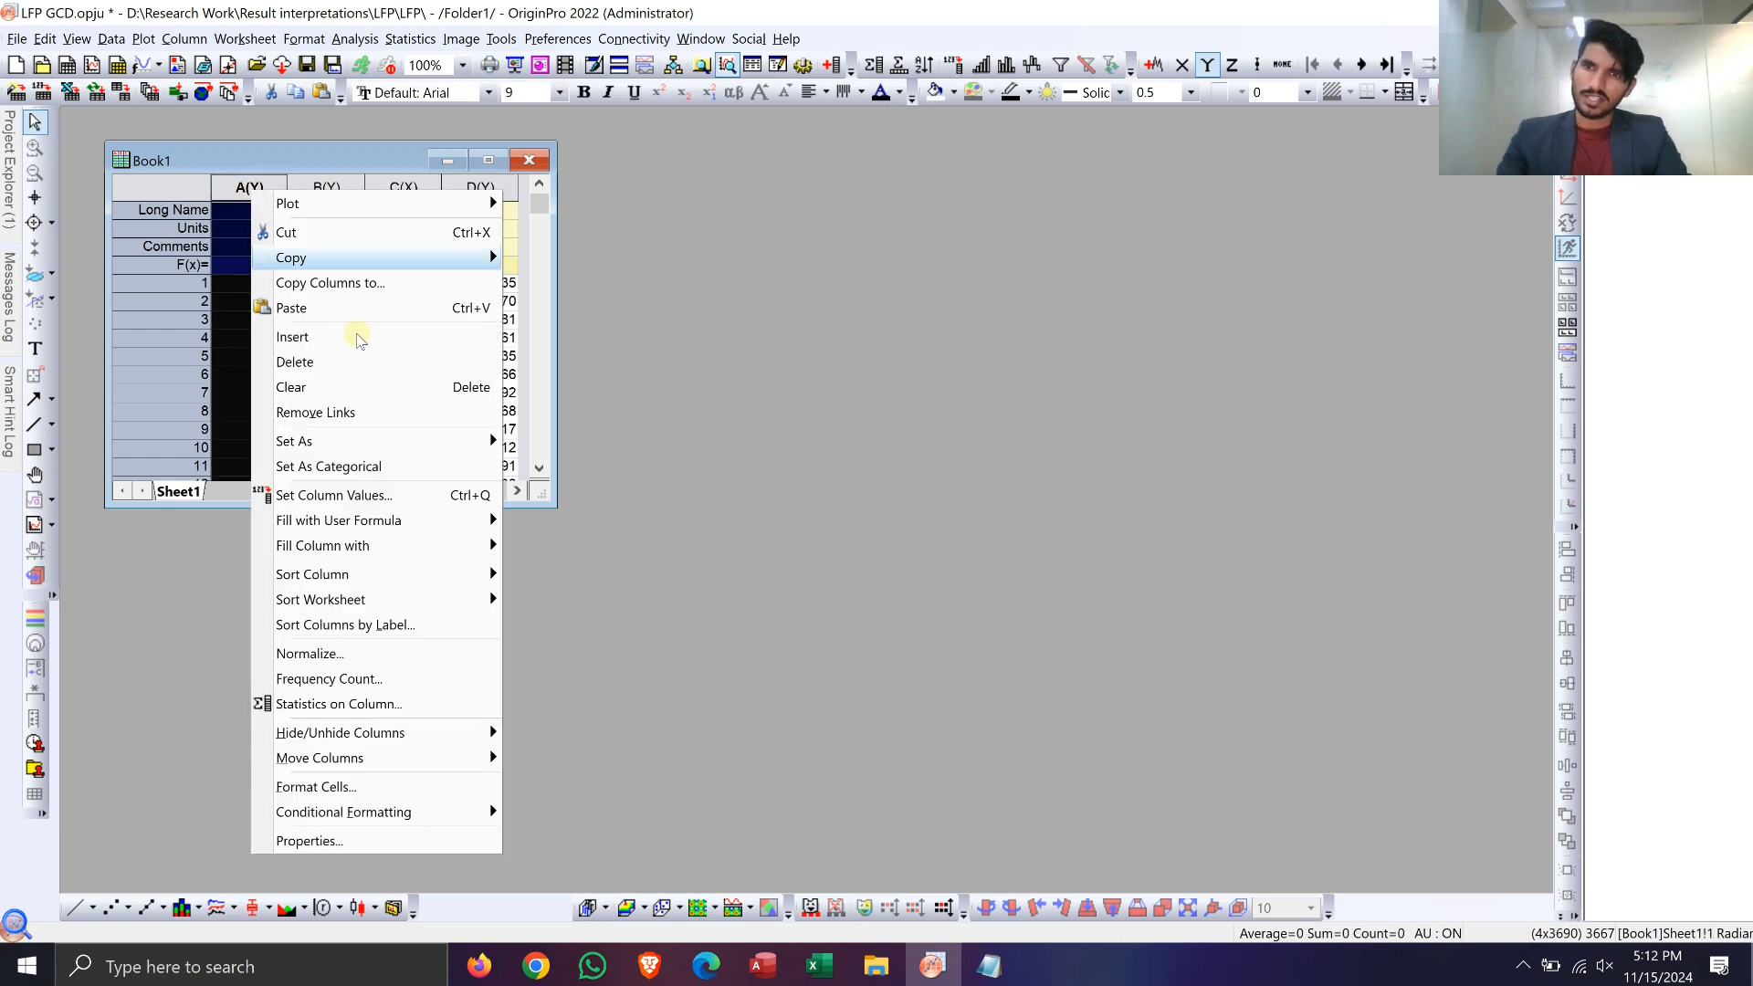
{"action": "mouse_move", "coordinate": [425, 448]}
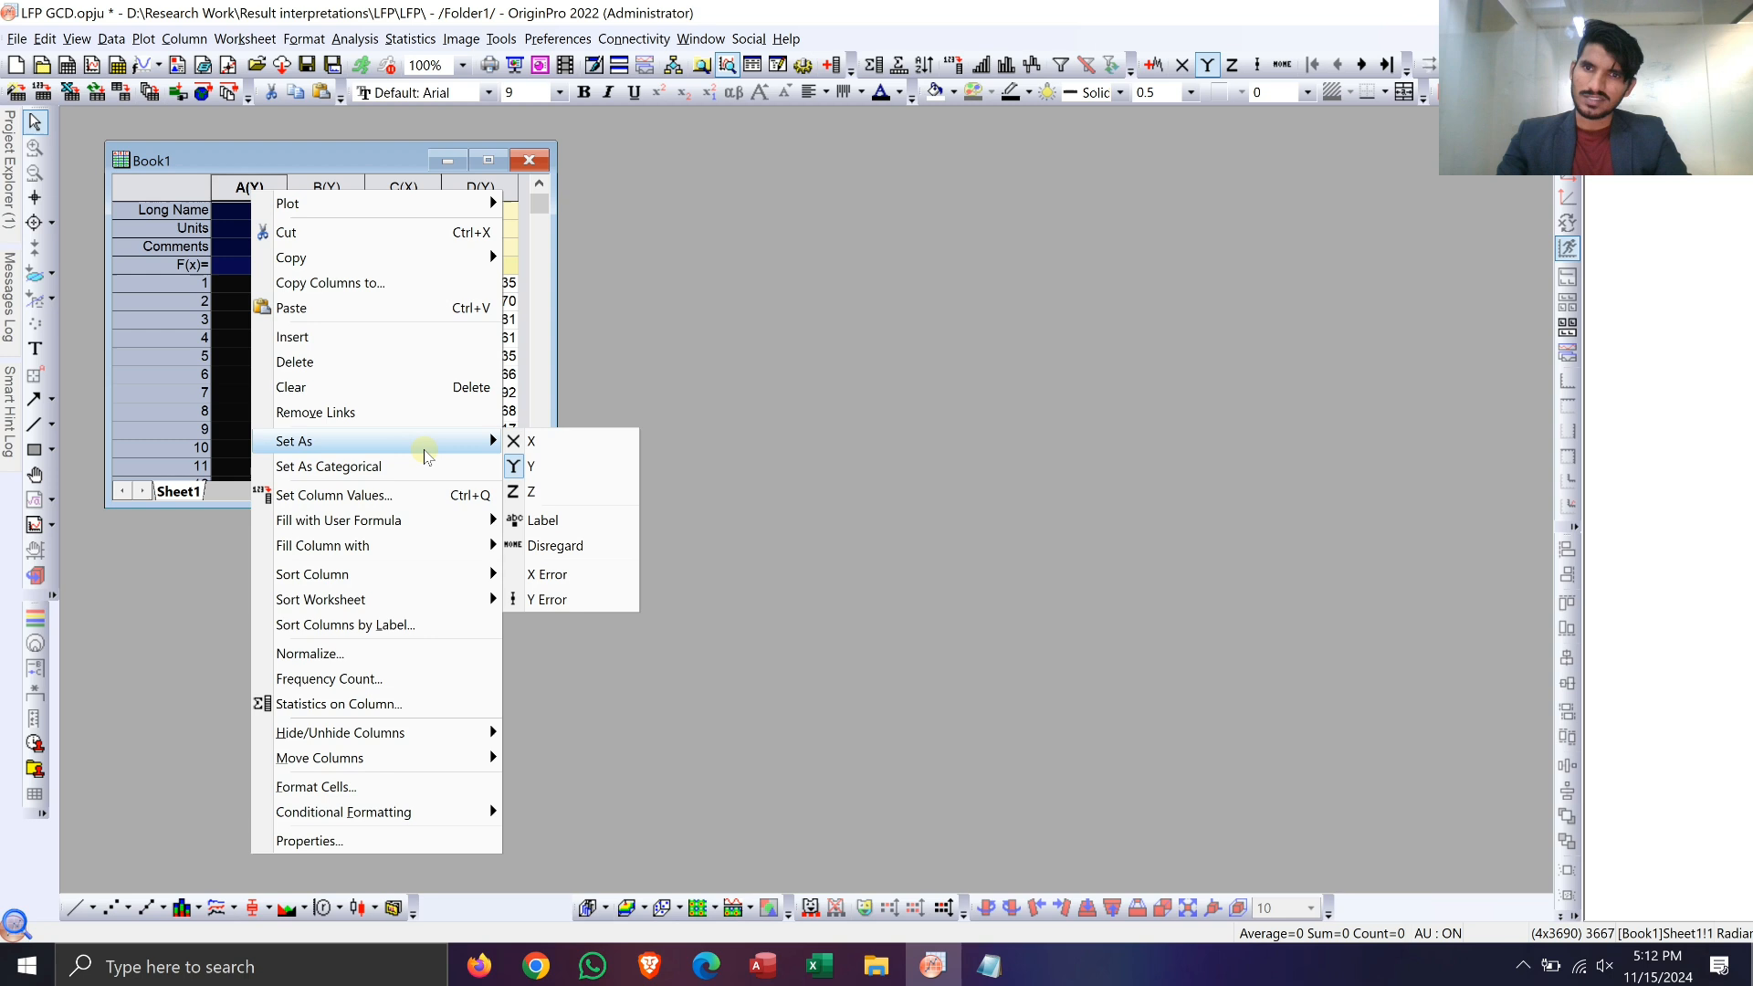
{"action": "left_click", "coordinate": [523, 443]}
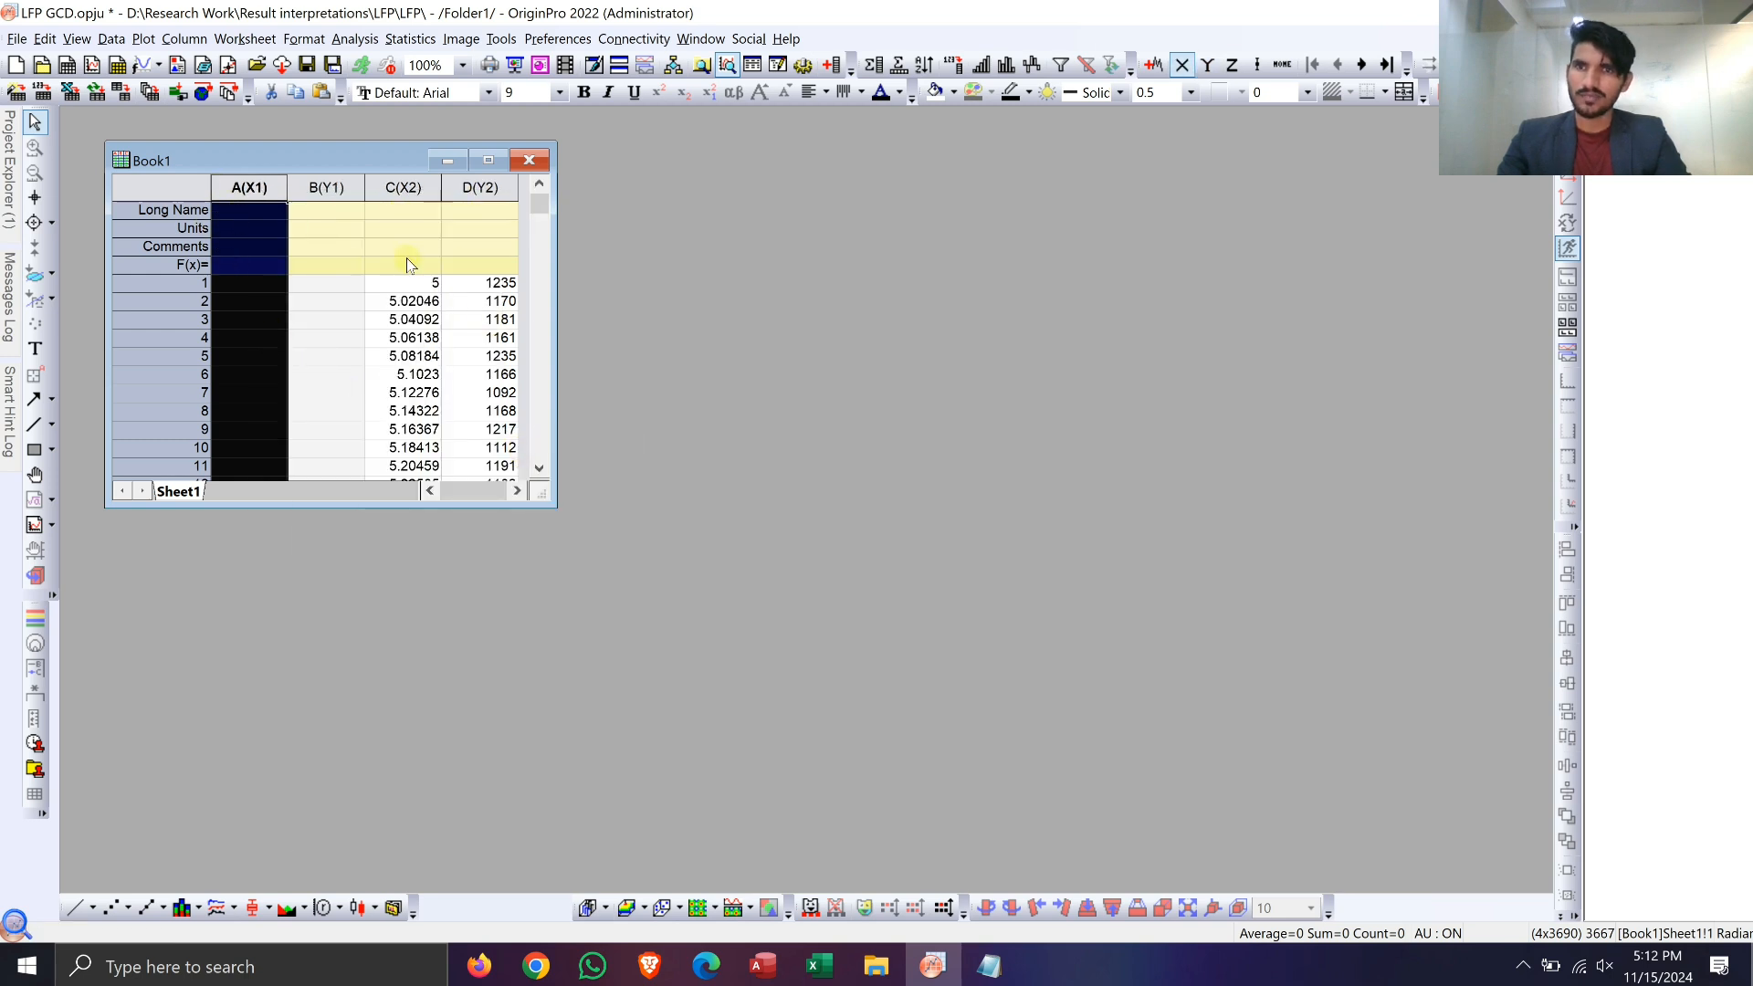
Step: Make row 1 of column A the paste target, then open the VC data file from File Explorer and copy all its contents
{"action": "left_click", "coordinate": [262, 285]}
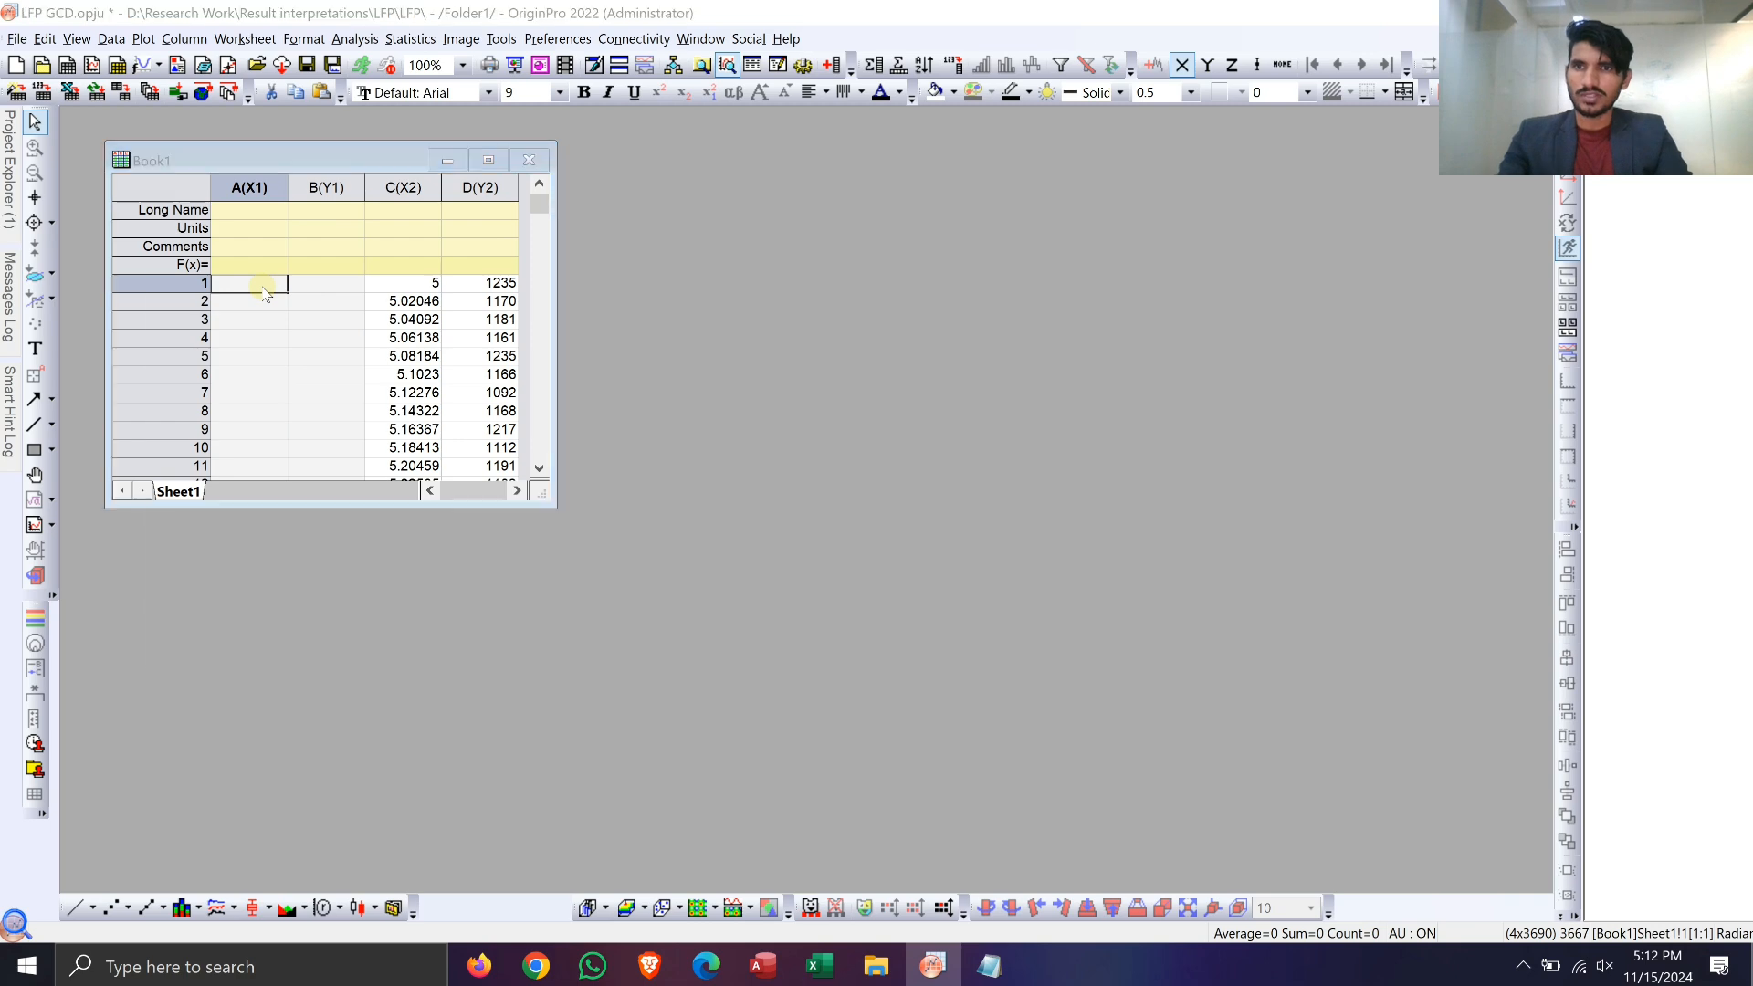
{"action": "key", "text": "alt+Tab"}
{"action": "key", "text": "alt+Tab"}
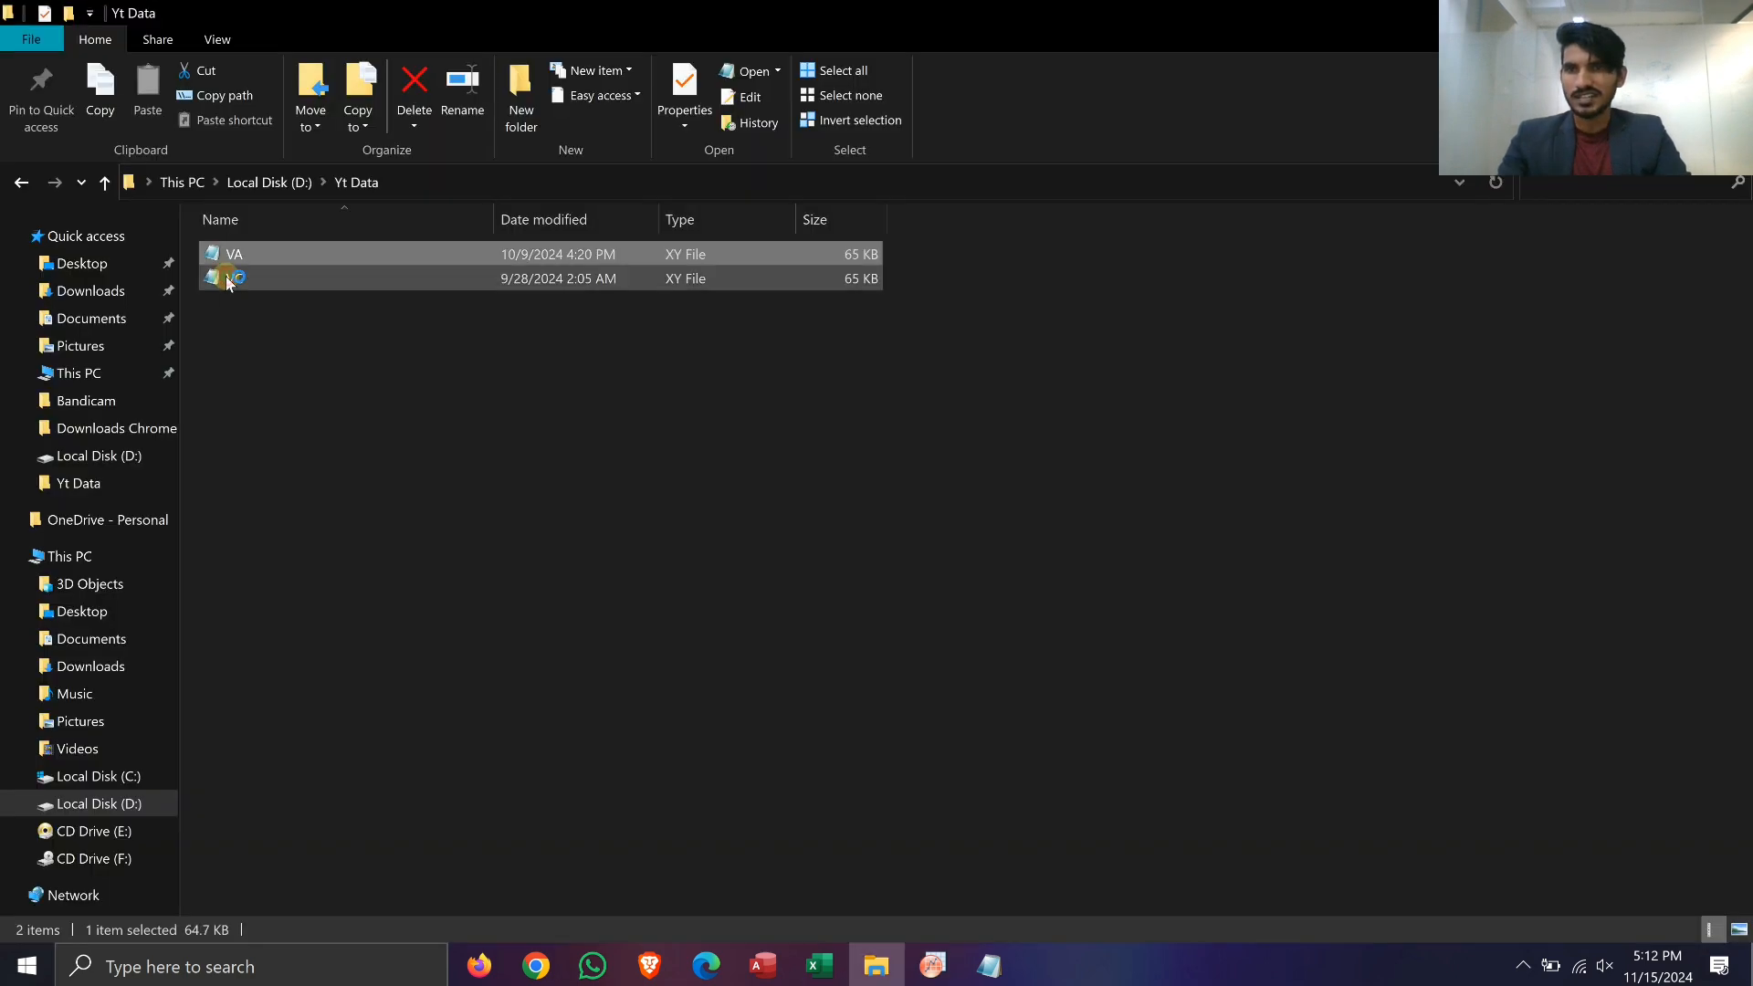
{"action": "left_click", "coordinate": [916, 539]}
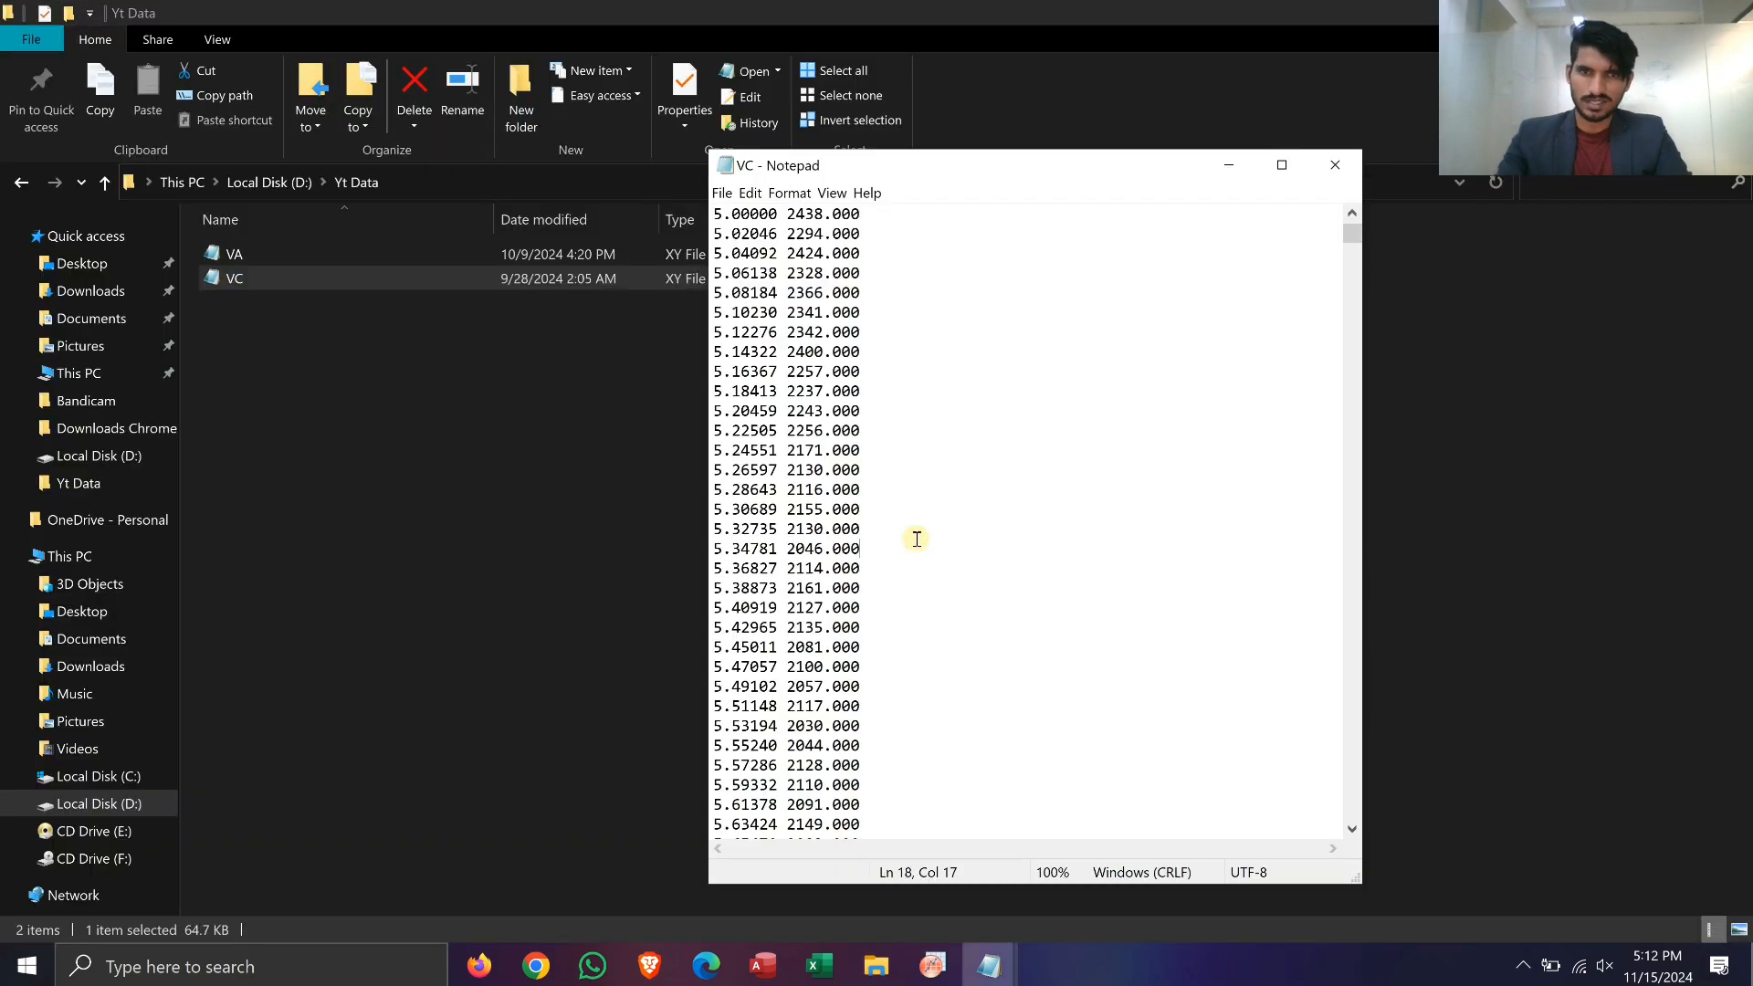
{"action": "key", "text": "ctrl+a"}
Step: Switch back to OriginPro and paste the VC data into the empty columns A and B from row 1
{"action": "key", "text": "alt+Tab"}
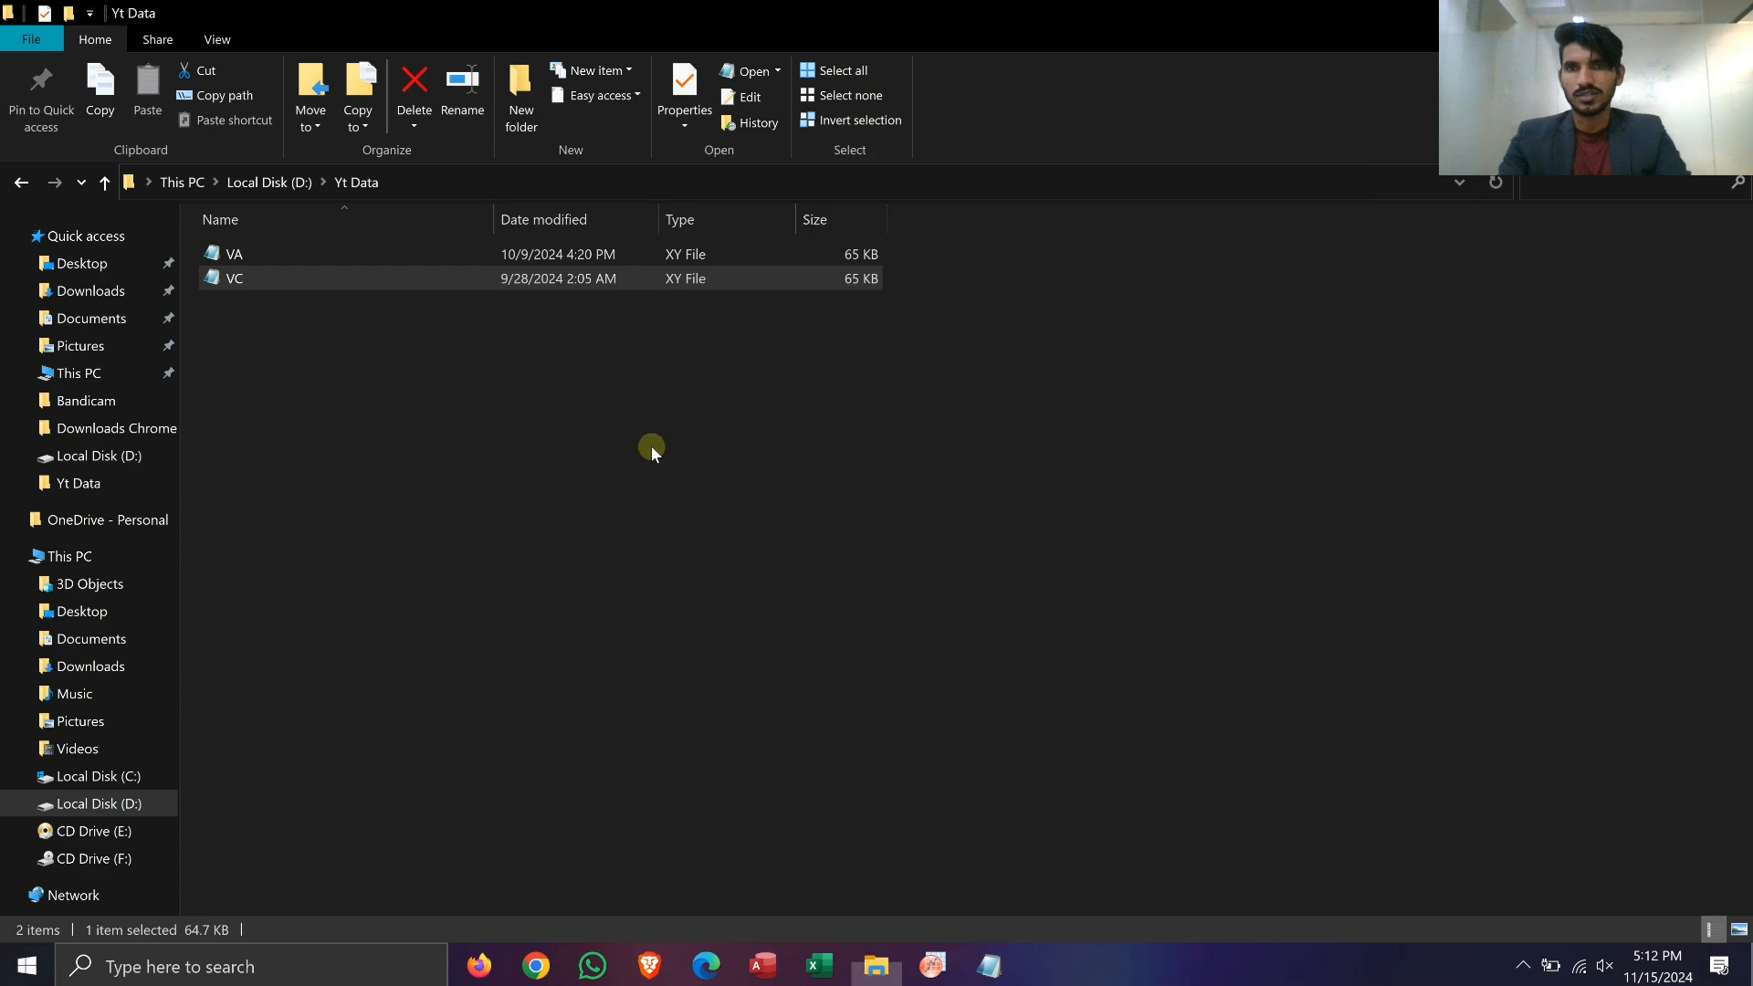
{"action": "key", "text": "alt+Tab"}
{"action": "key", "text": "alt+Tab"}
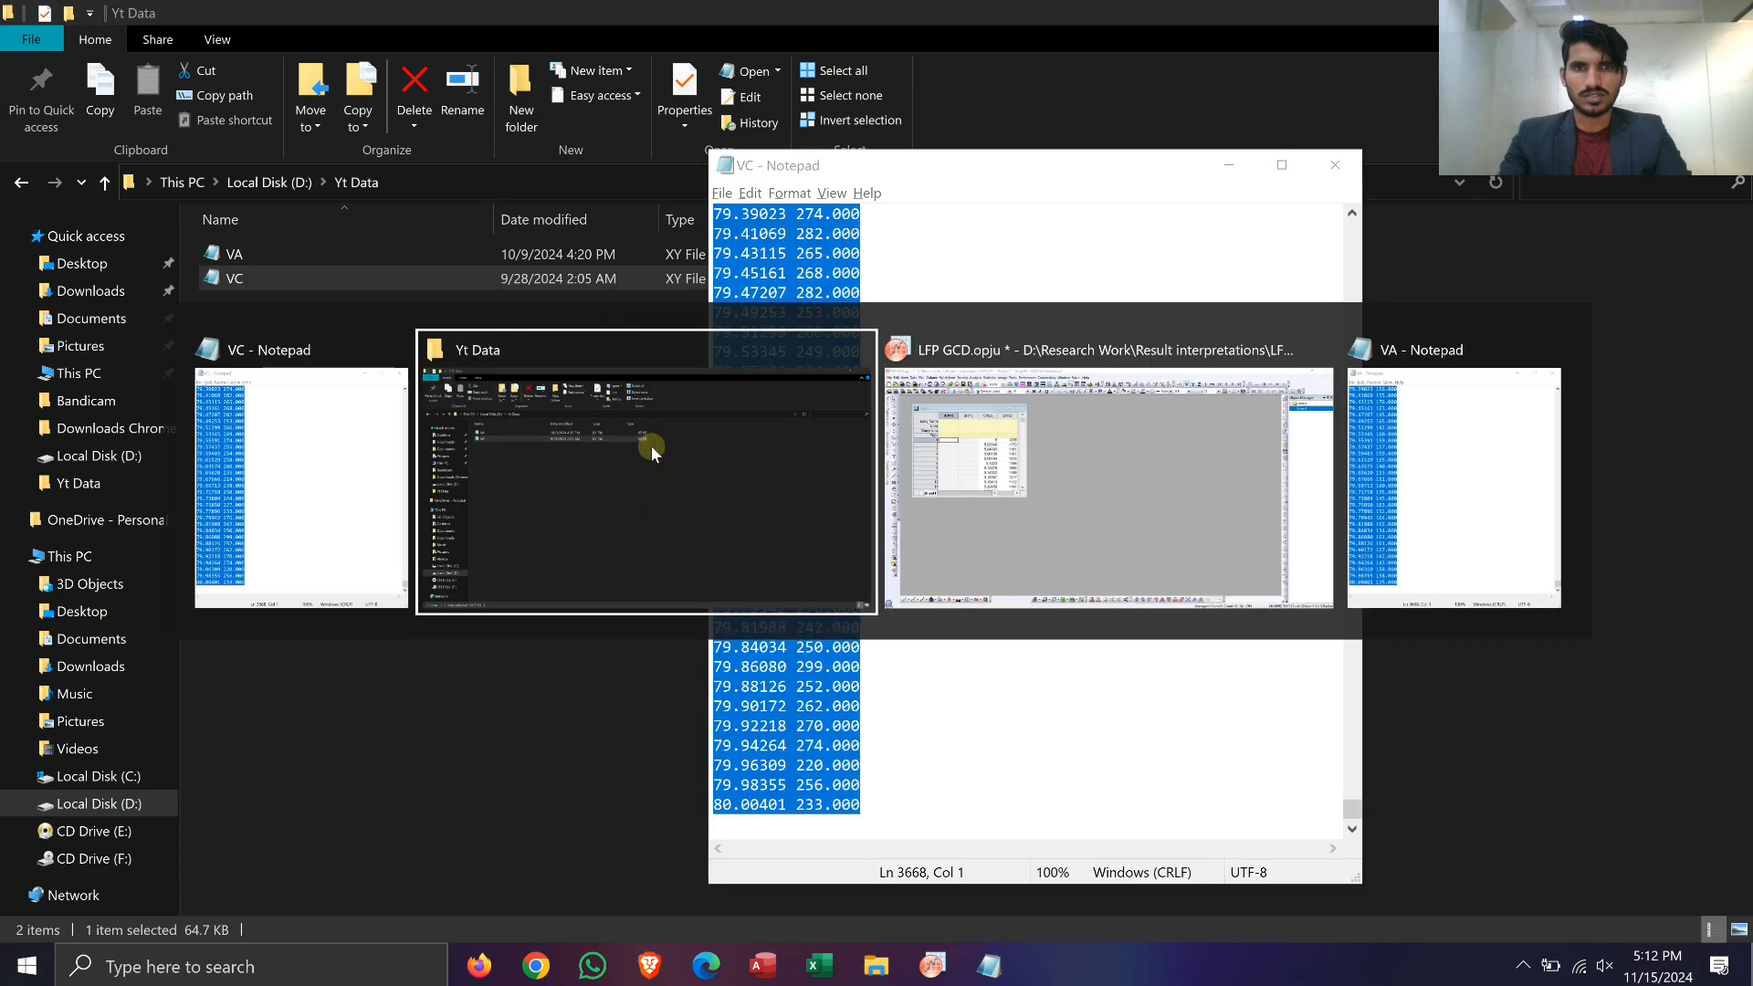
{"action": "key", "text": "alt+Tab"}
{"action": "key", "text": "ctrl+v"}
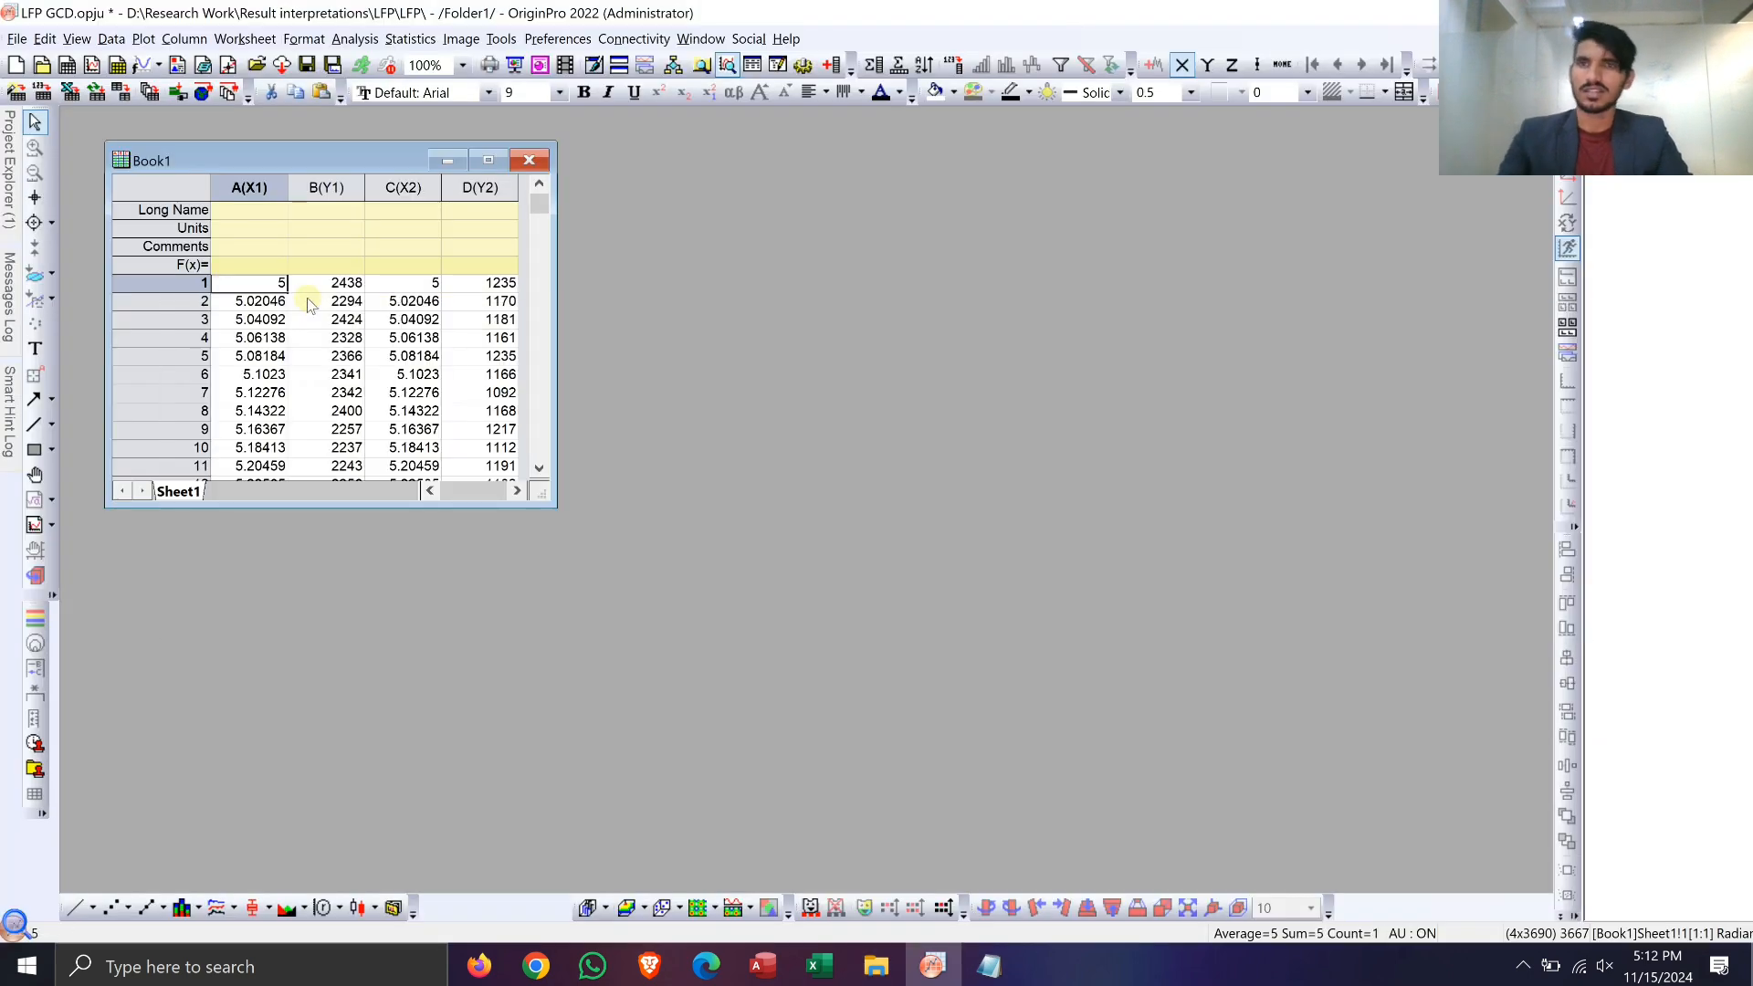
Step: Enter the long names VC for column B and VA for column D
{"action": "left_click", "coordinate": [429, 248]}
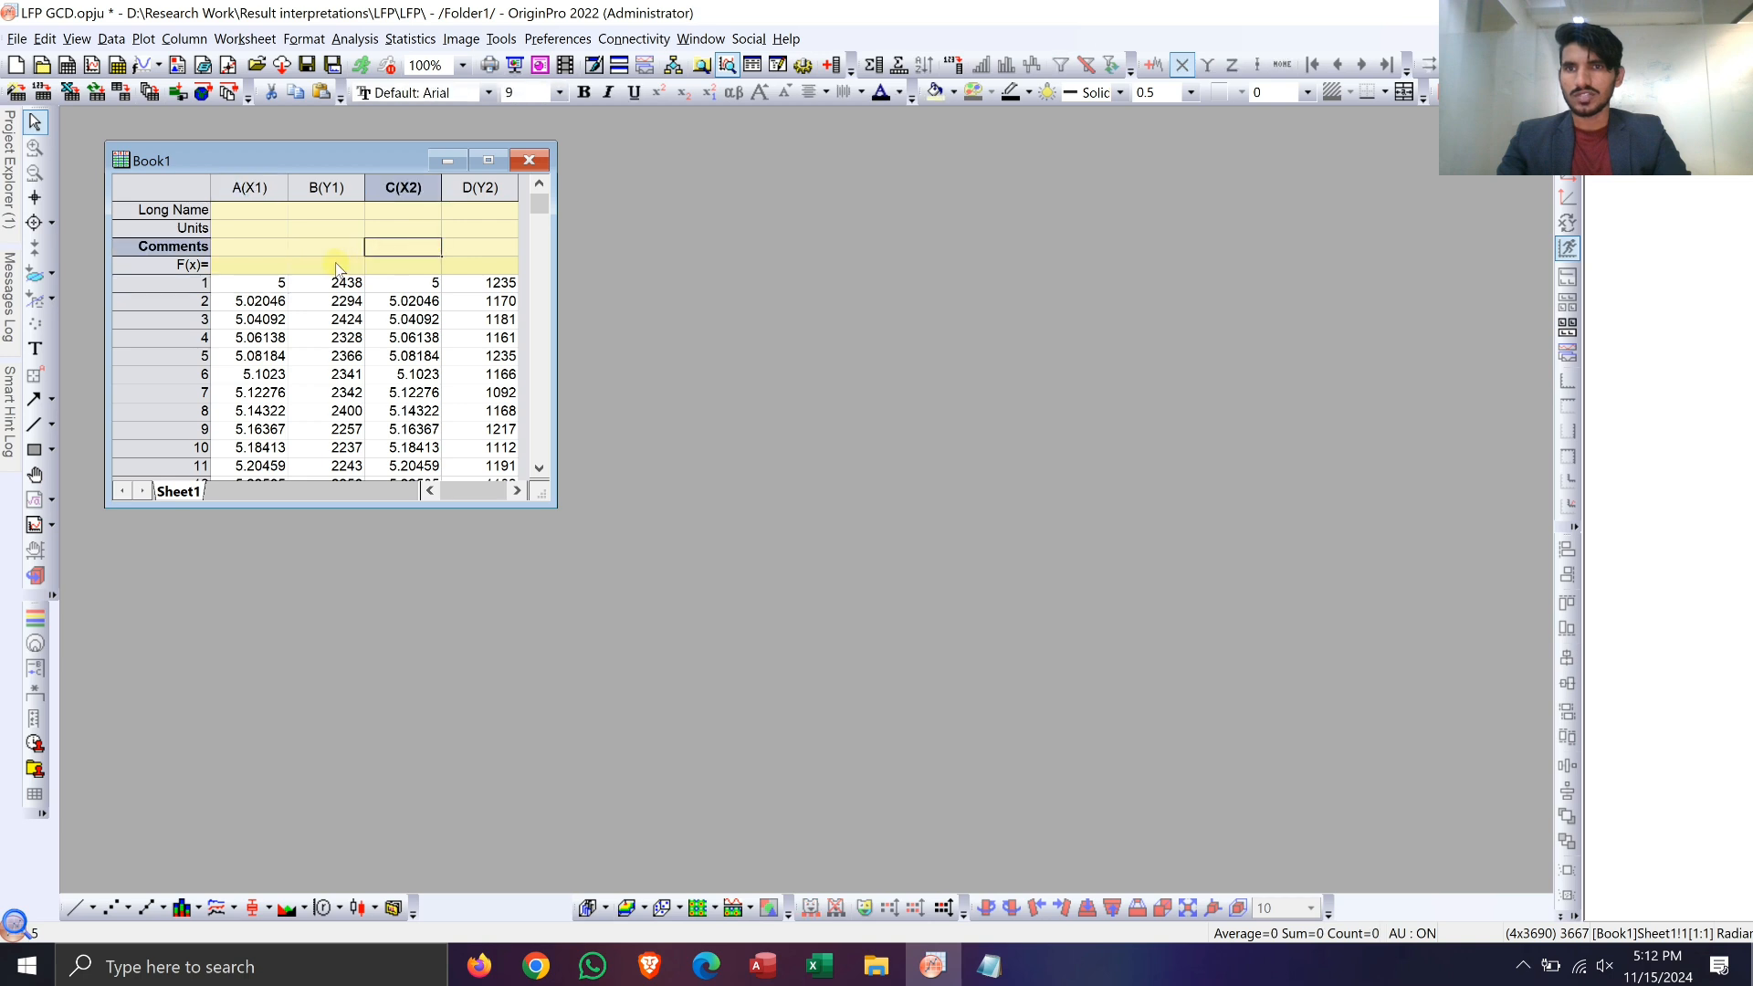
{"action": "left_click", "coordinate": [338, 265]}
{"action": "key", "text": "Up"}
{"action": "key", "text": "Up"}
{"action": "key", "text": "Up"}
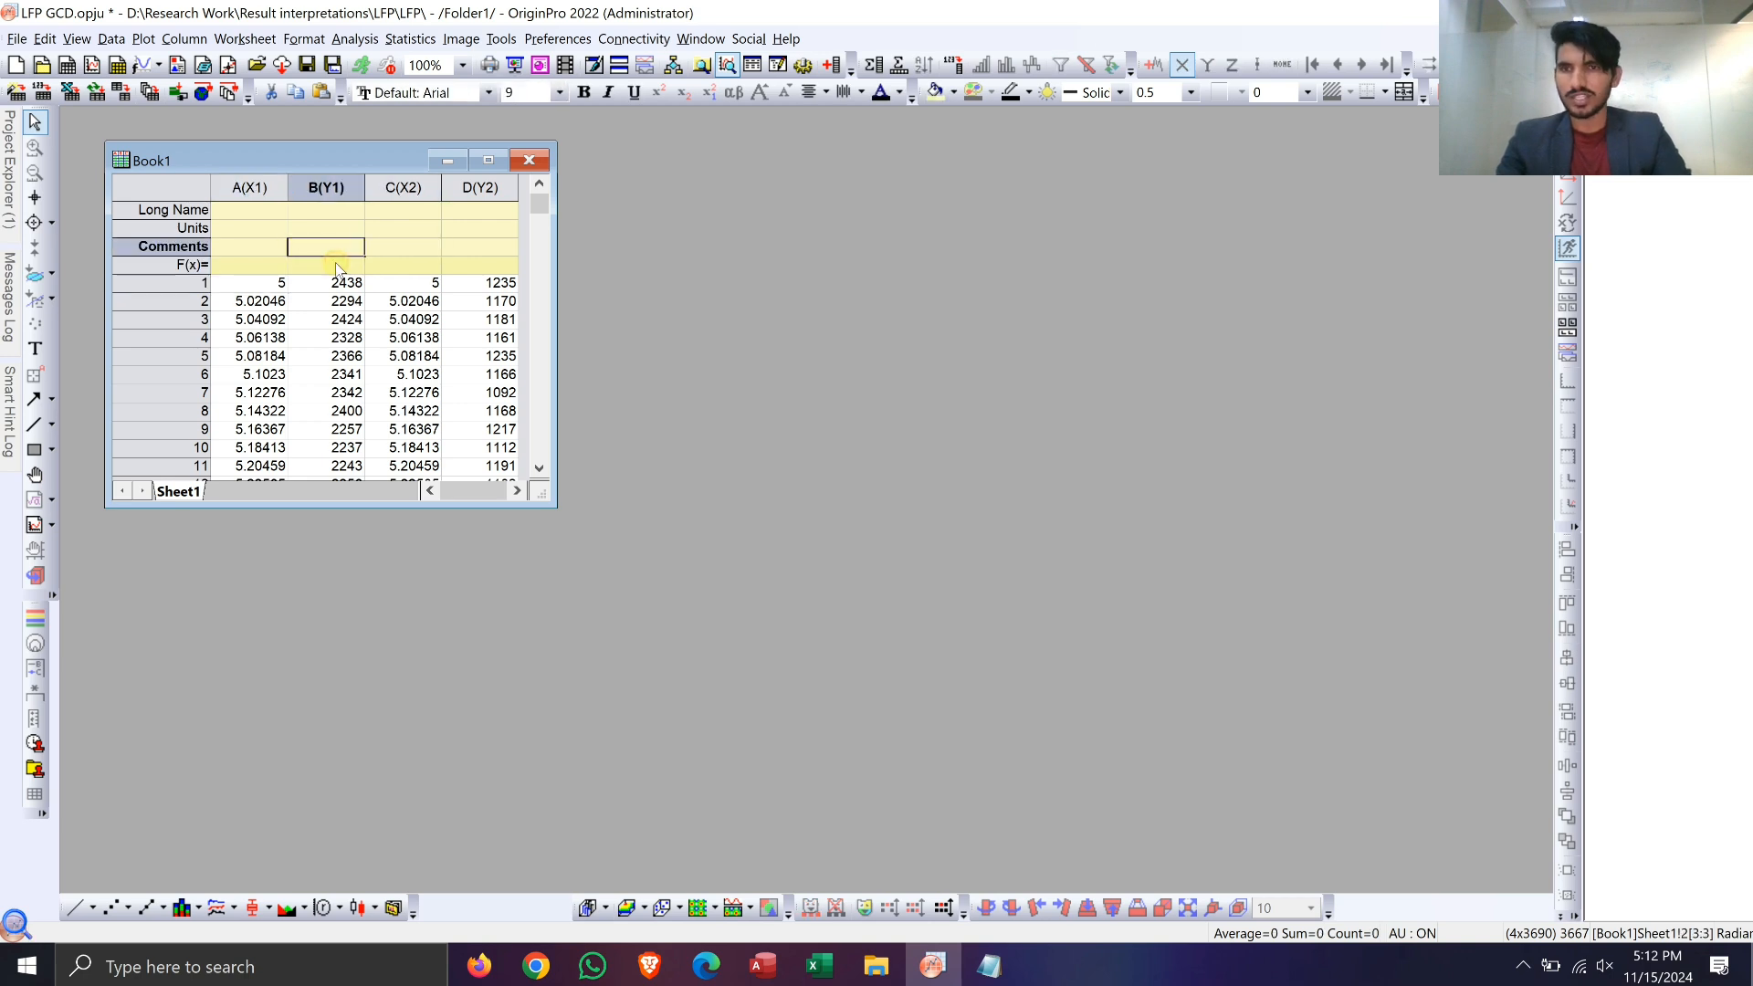
{"action": "type", "text": "BVC"}
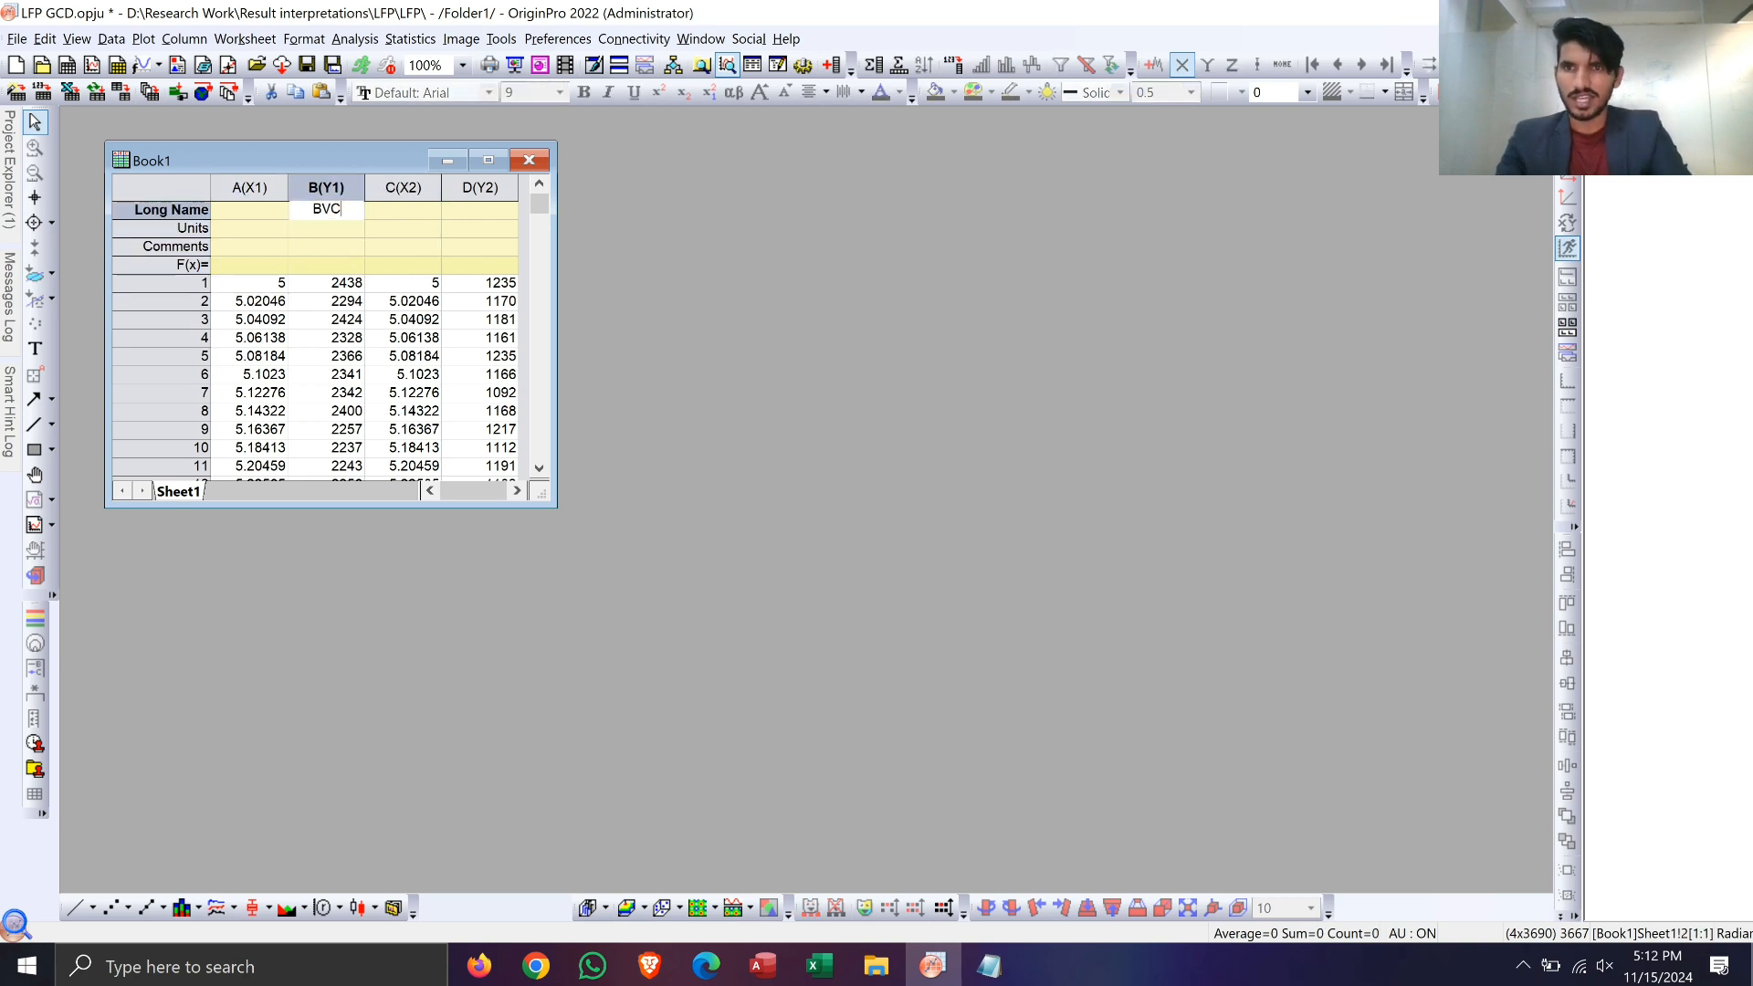
{"action": "type", "text": "VC"}
{"action": "key", "text": "Right"}
{"action": "key", "text": "Right"}
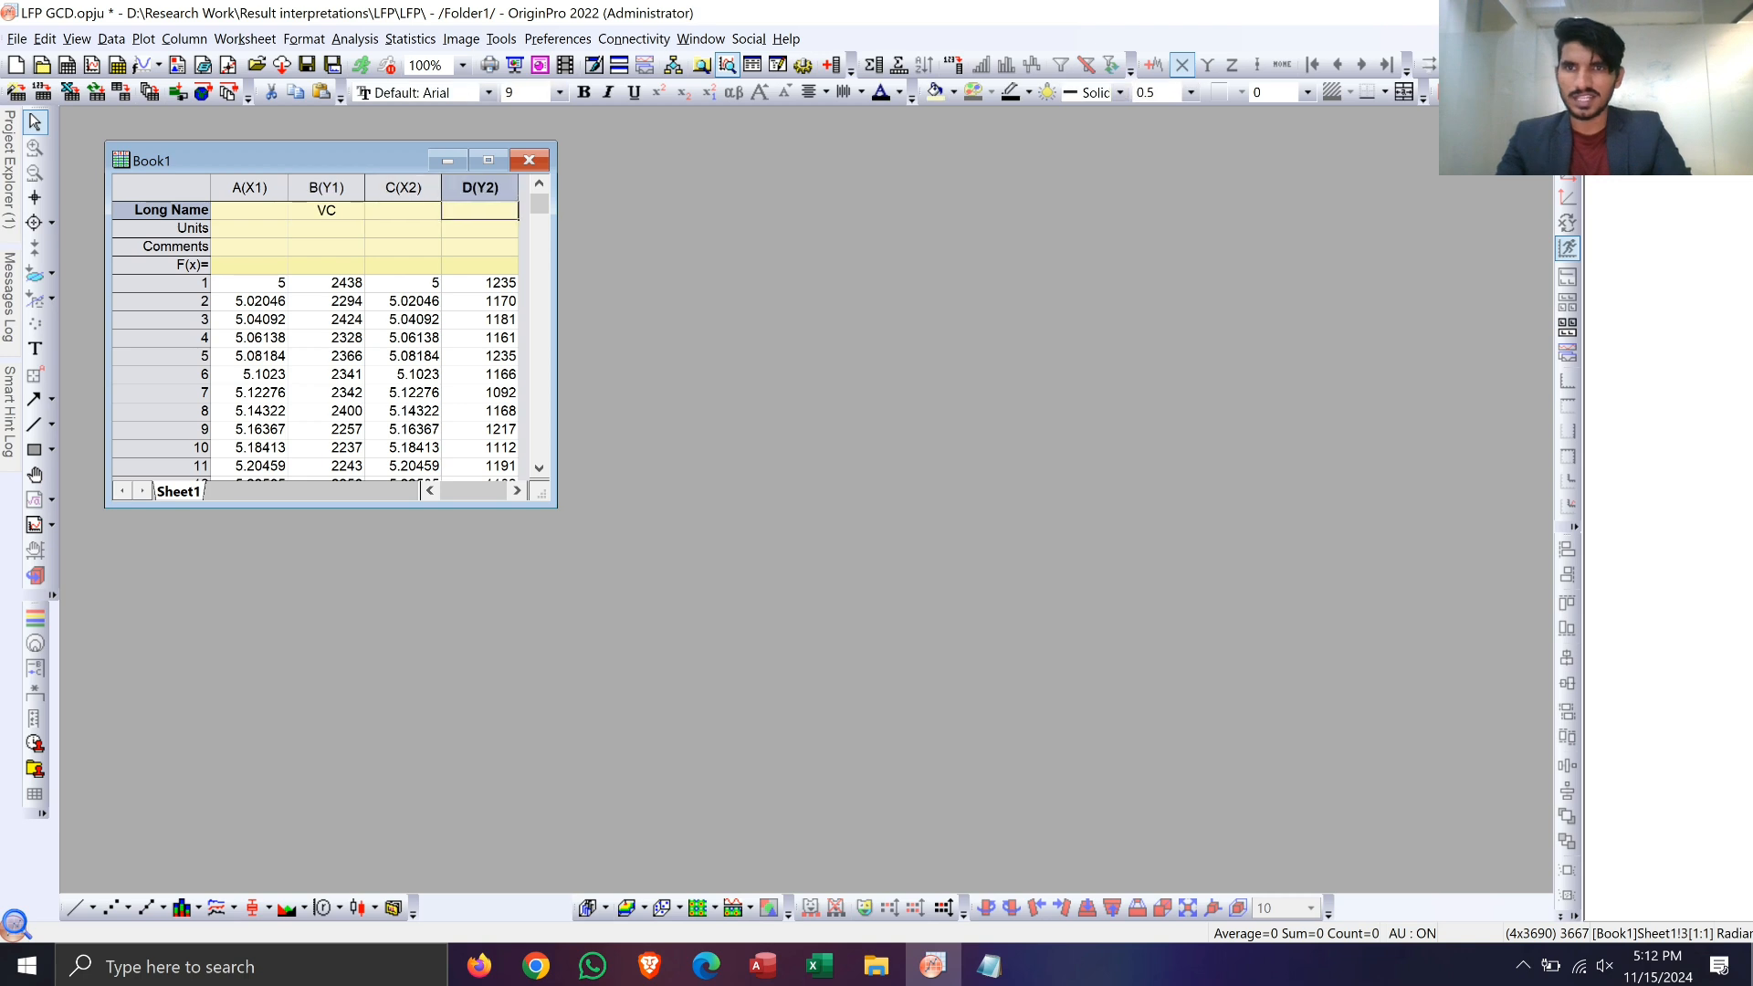
{"action": "type", "text": "VA"}
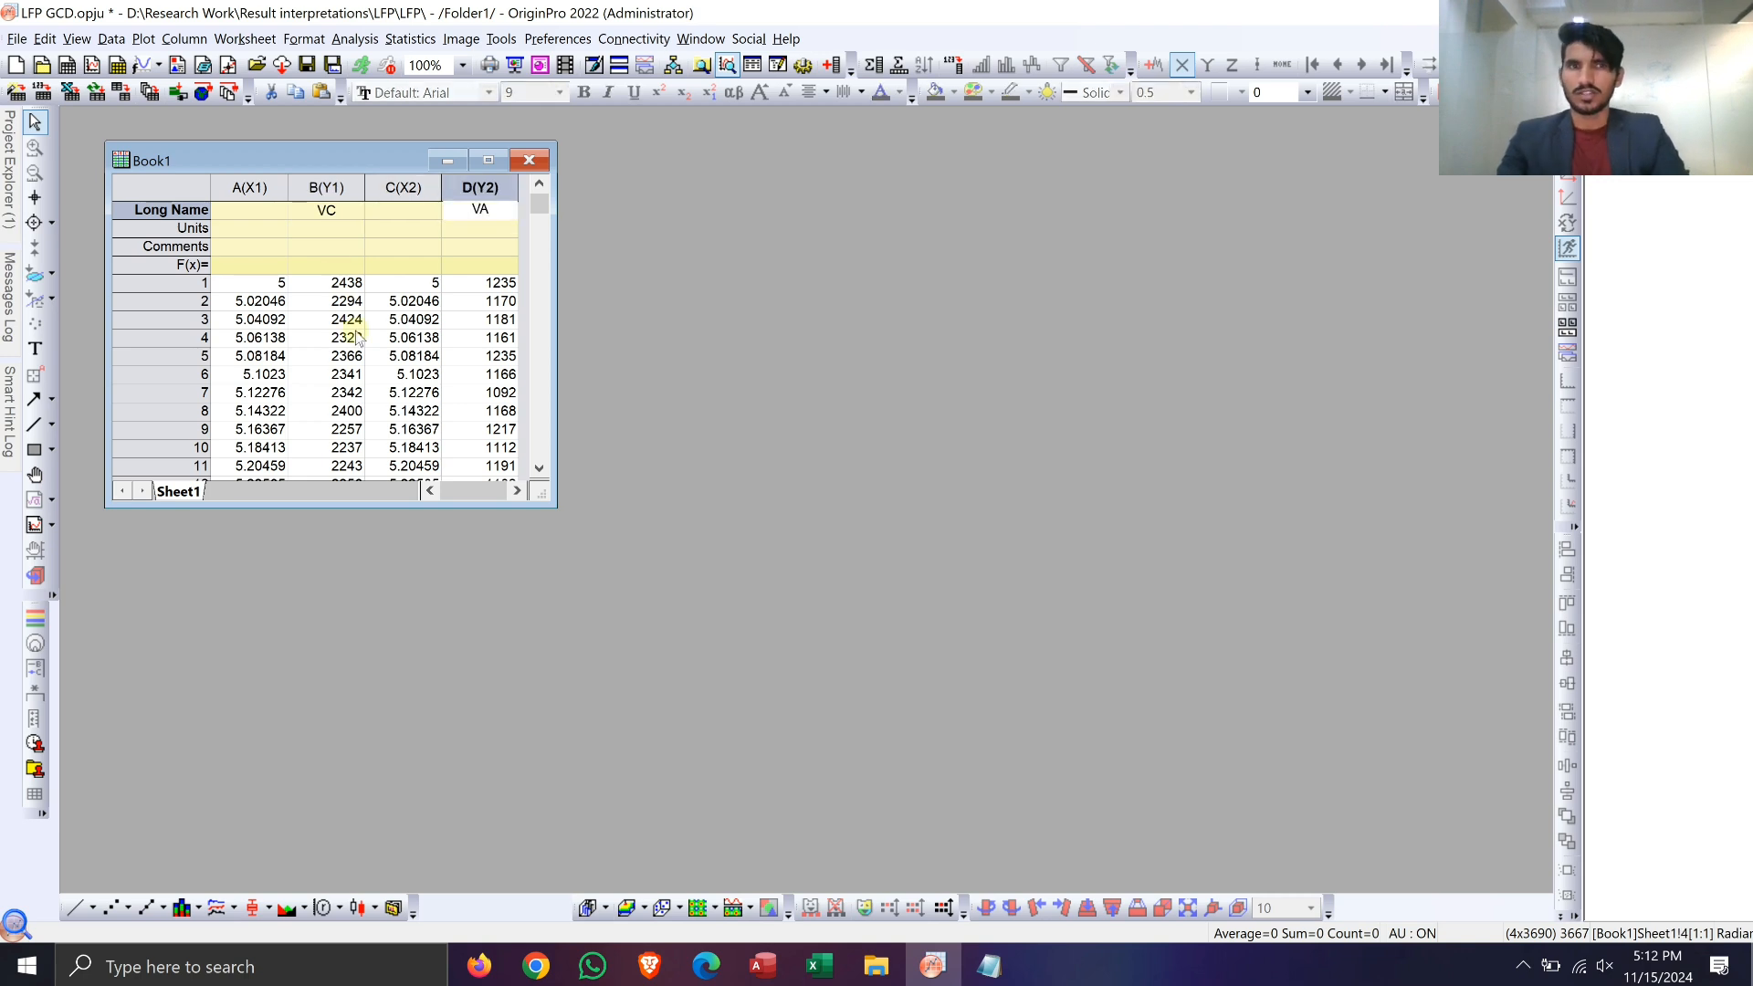
{"action": "left_click", "coordinate": [357, 337]}
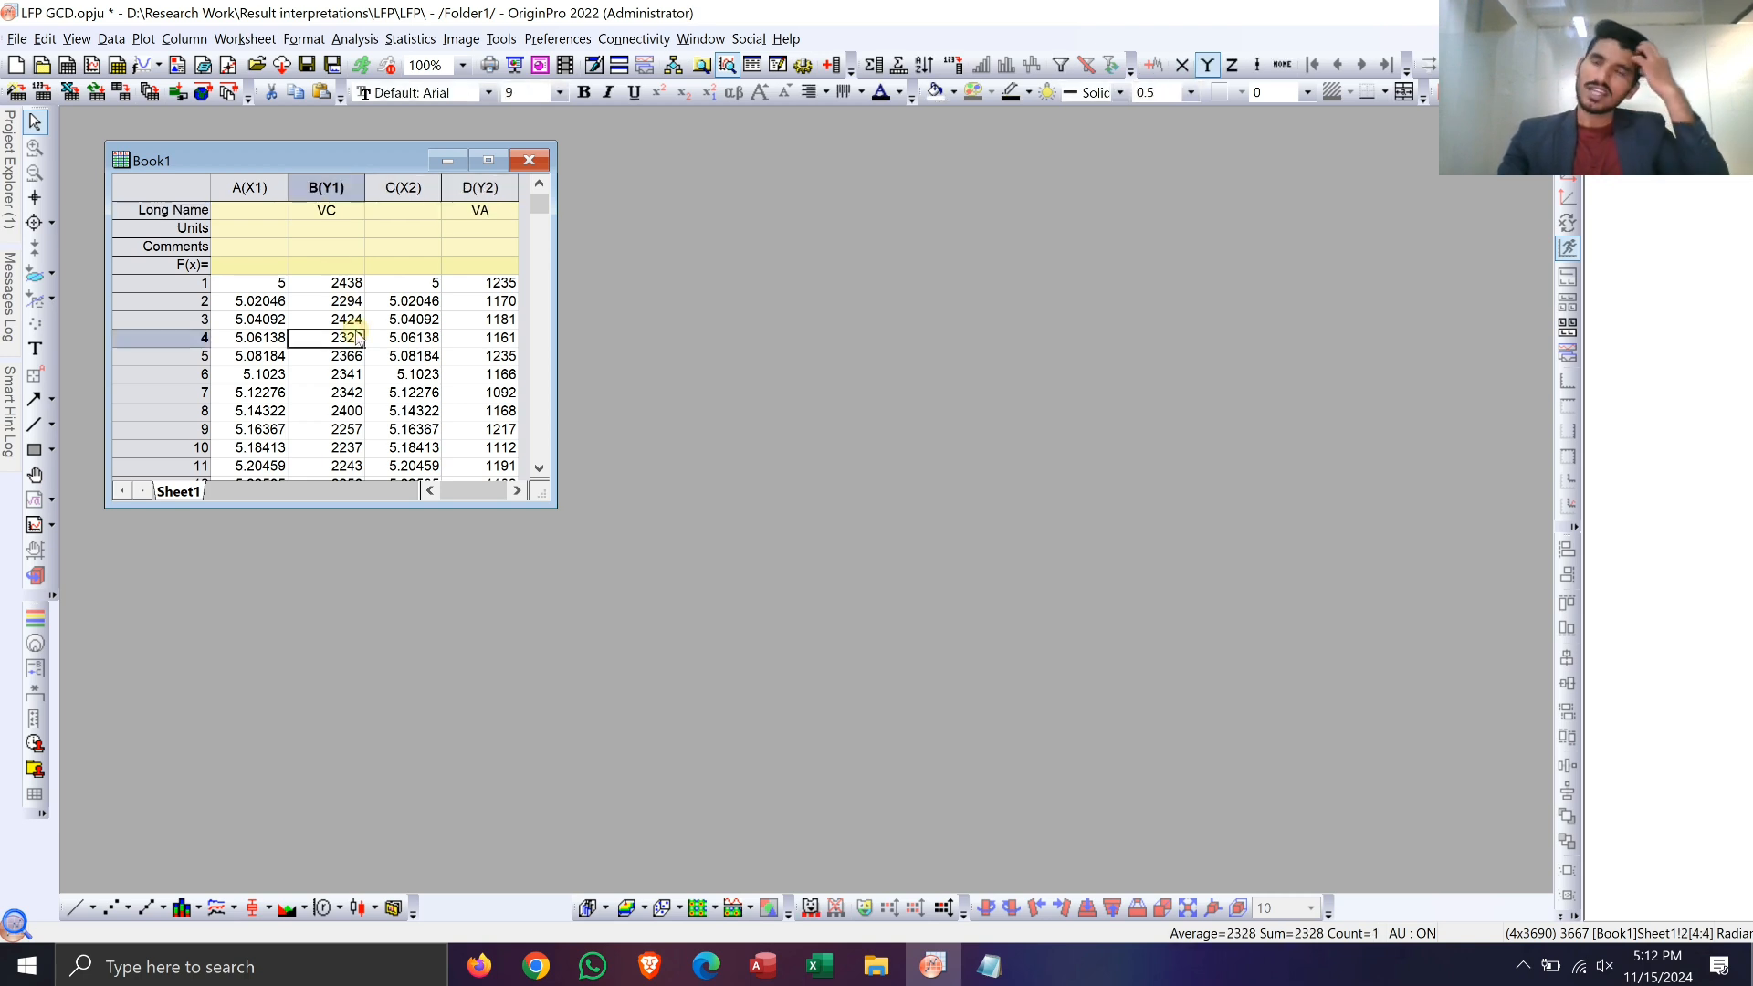
Step: Plot all data rows of columns A to D as a Stacked Lines by Y Offsets graph
{"action": "key", "text": "Up"}
{"action": "key", "text": "Up"}
{"action": "key", "text": "Up"}
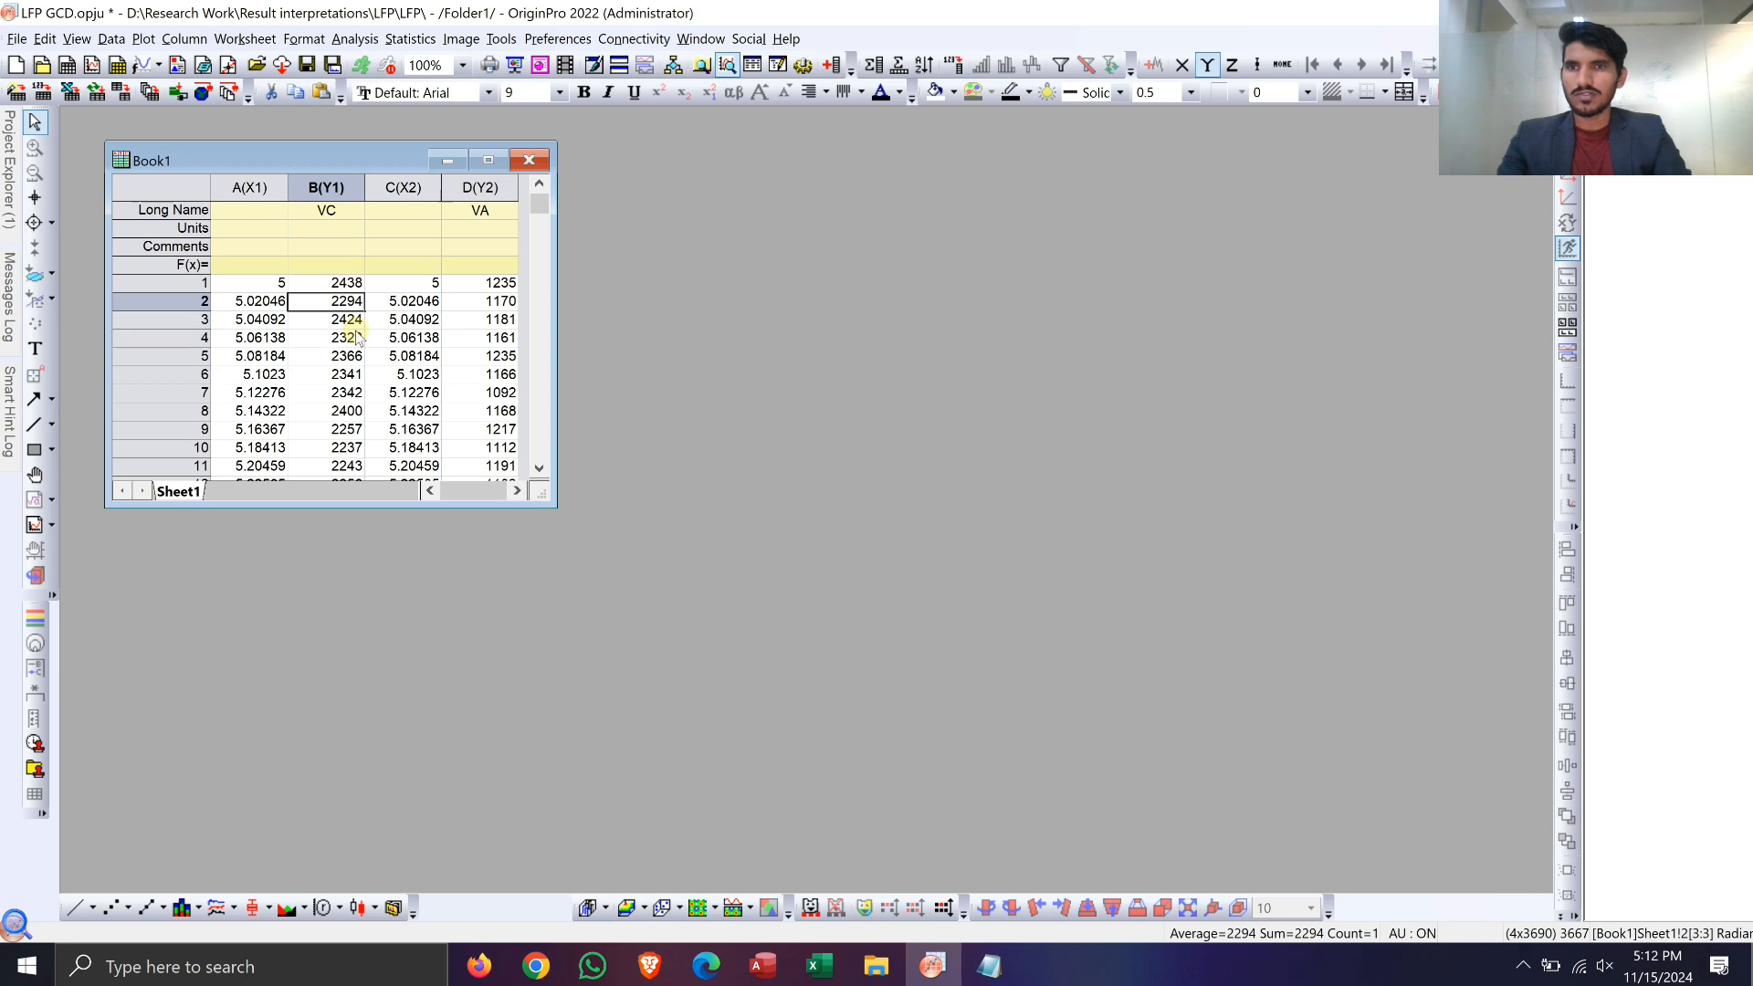
{"action": "key", "text": "Left"}
{"action": "key", "text": "shift+Right"}
{"action": "key", "text": "shift+Right"}
{"action": "key", "text": "shift+Right"}
{"action": "key", "text": "ctrl+shift+Down"}
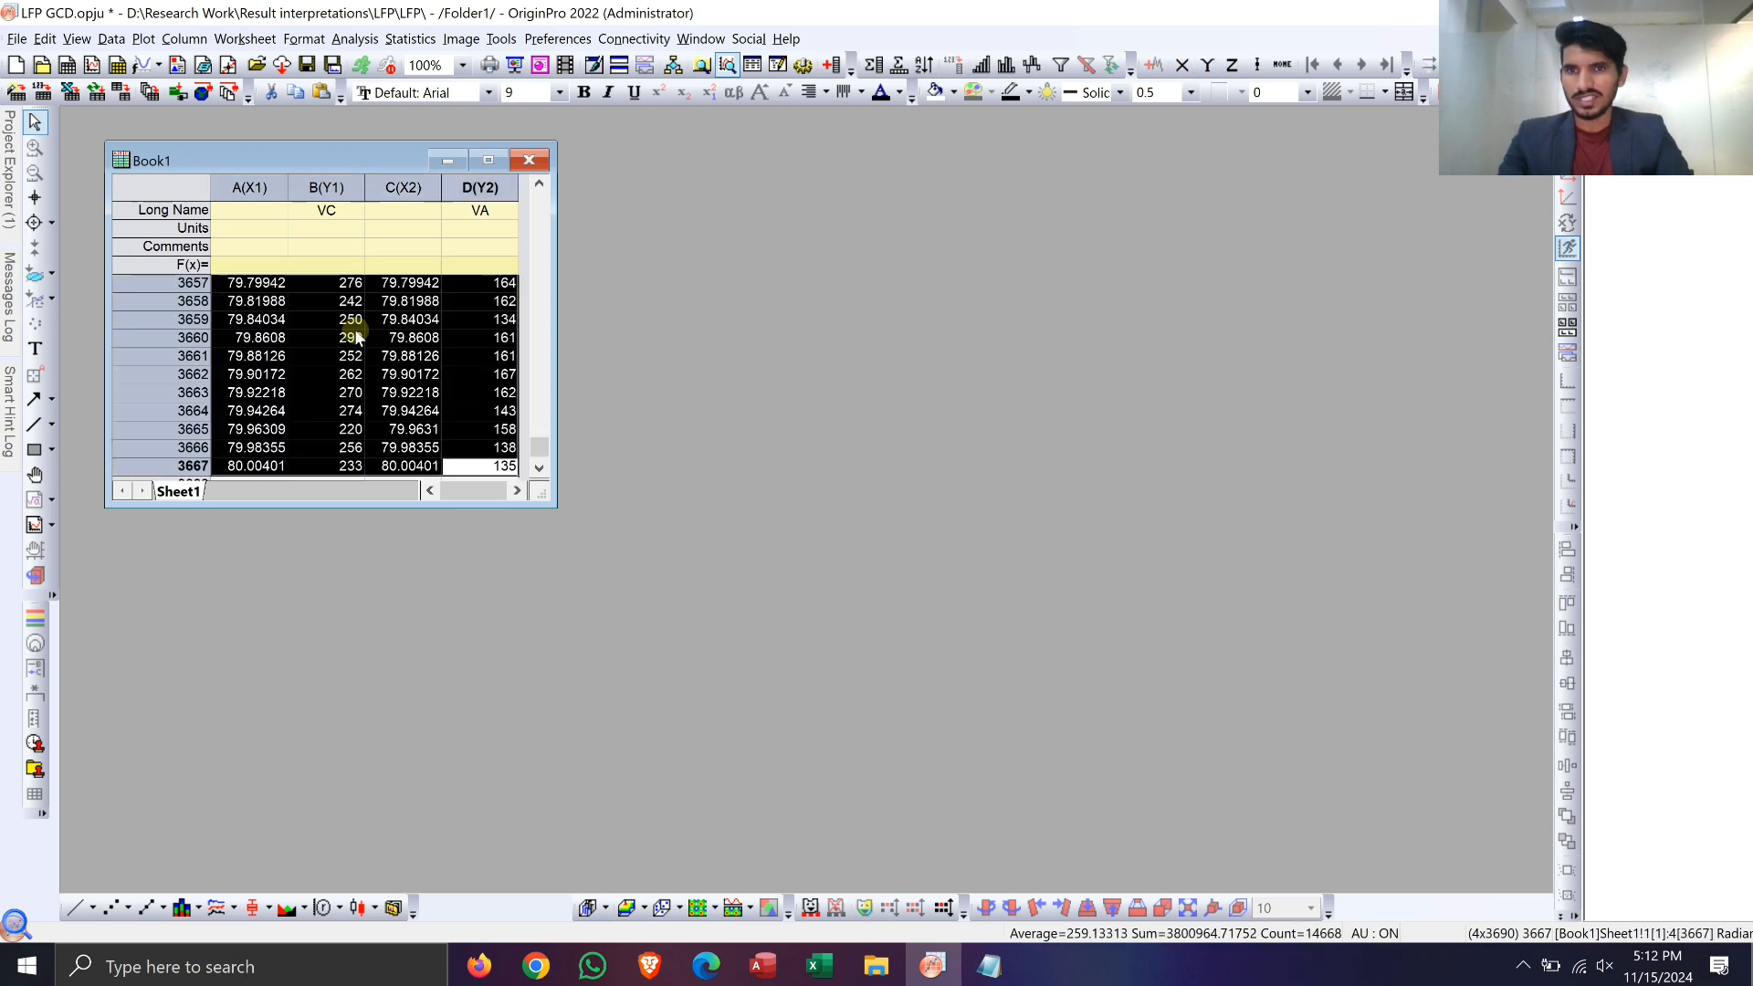
{"action": "left_click", "coordinate": [236, 908]}
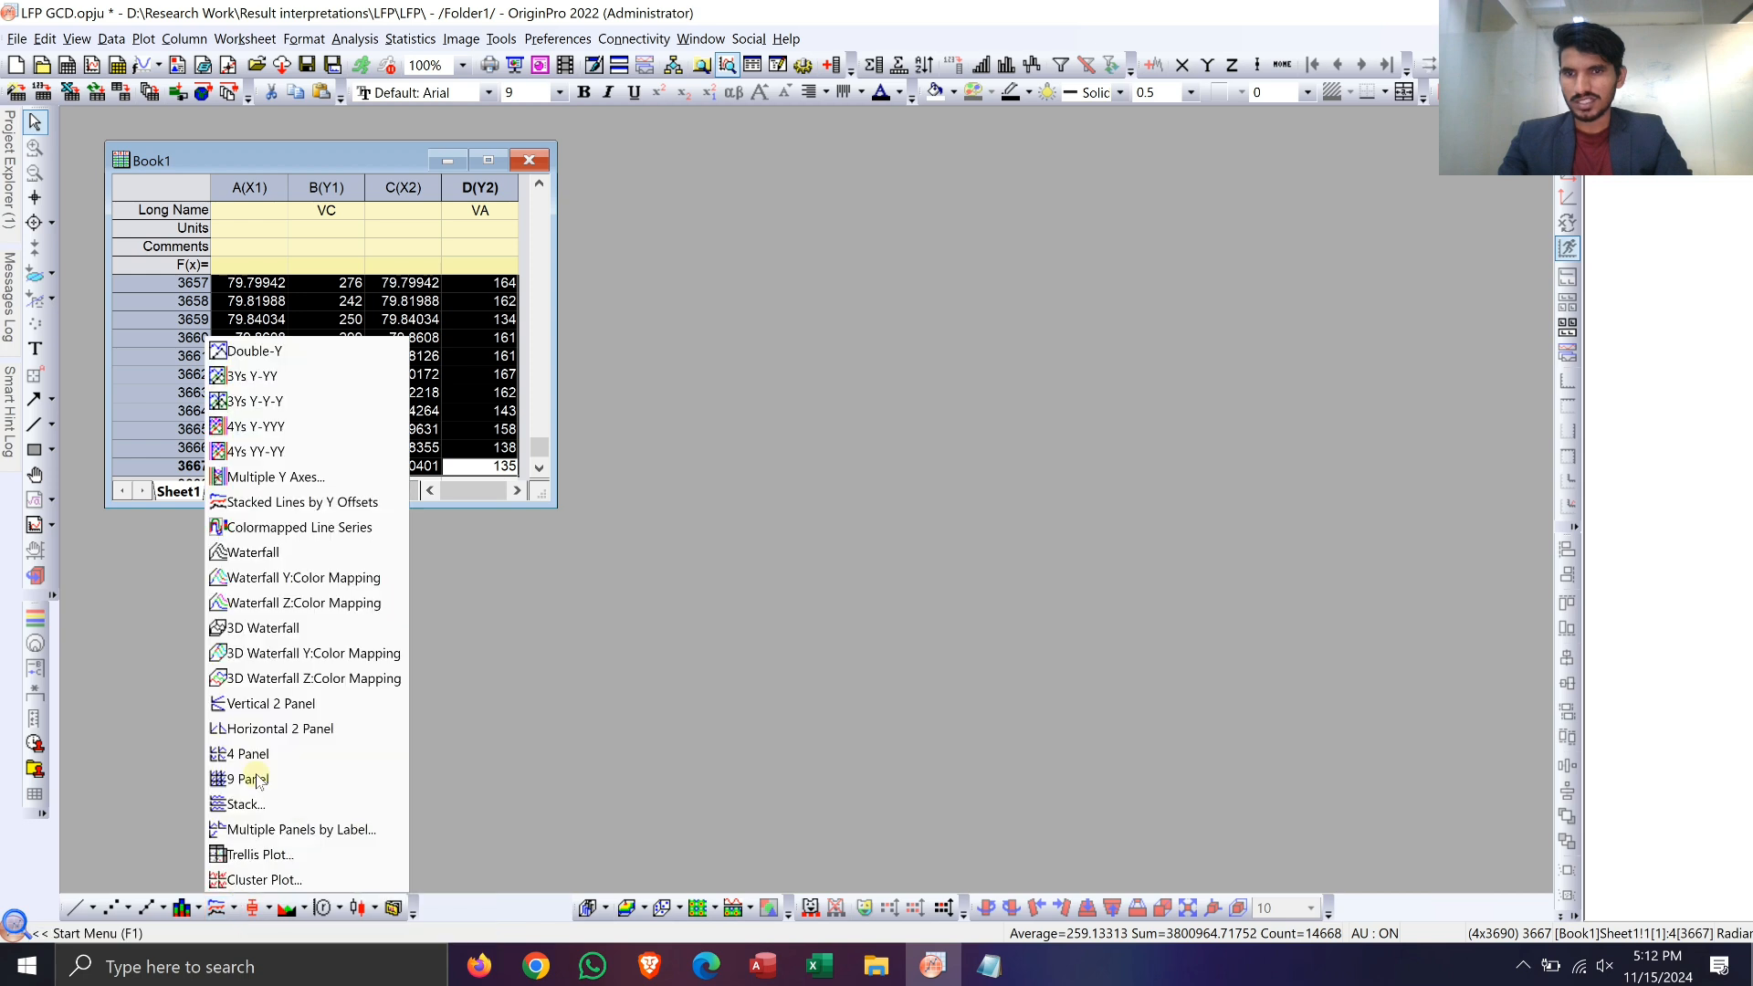
{"action": "left_click", "coordinate": [324, 507]}
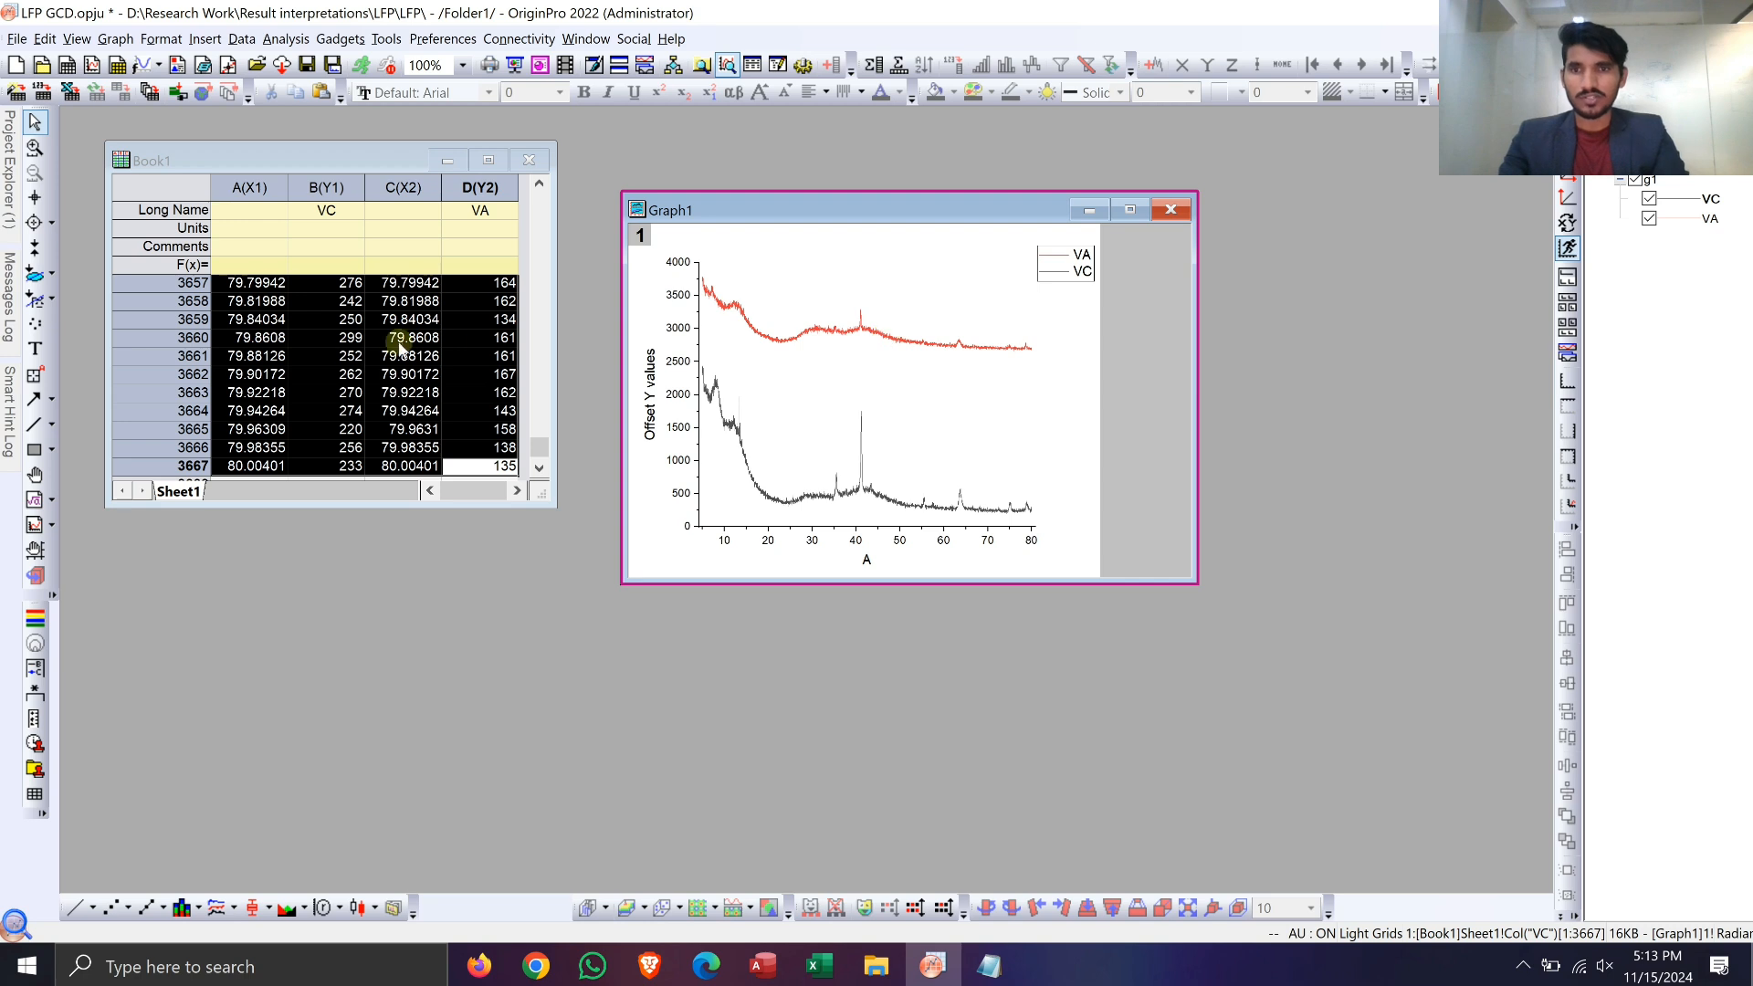
Step: Plot all data rows of columns A and B as a separate line graph of VC
{"action": "left_click", "coordinate": [356, 356]}
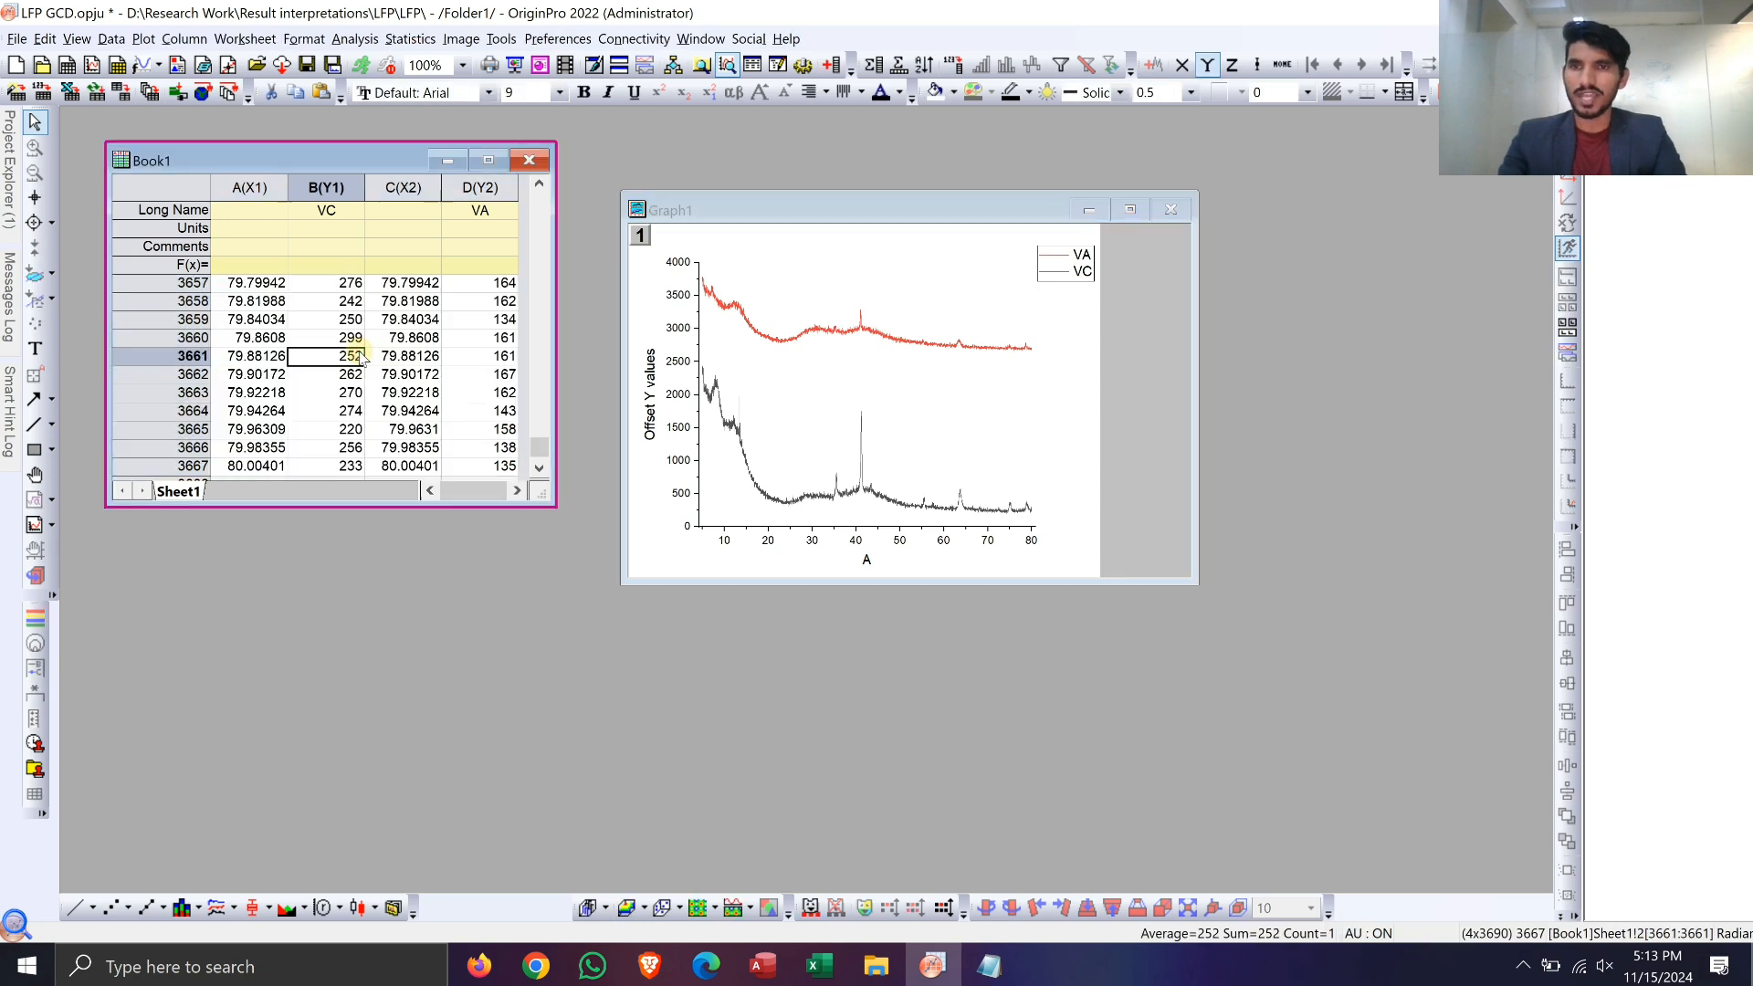
{"action": "key", "text": "ctrl+Home"}
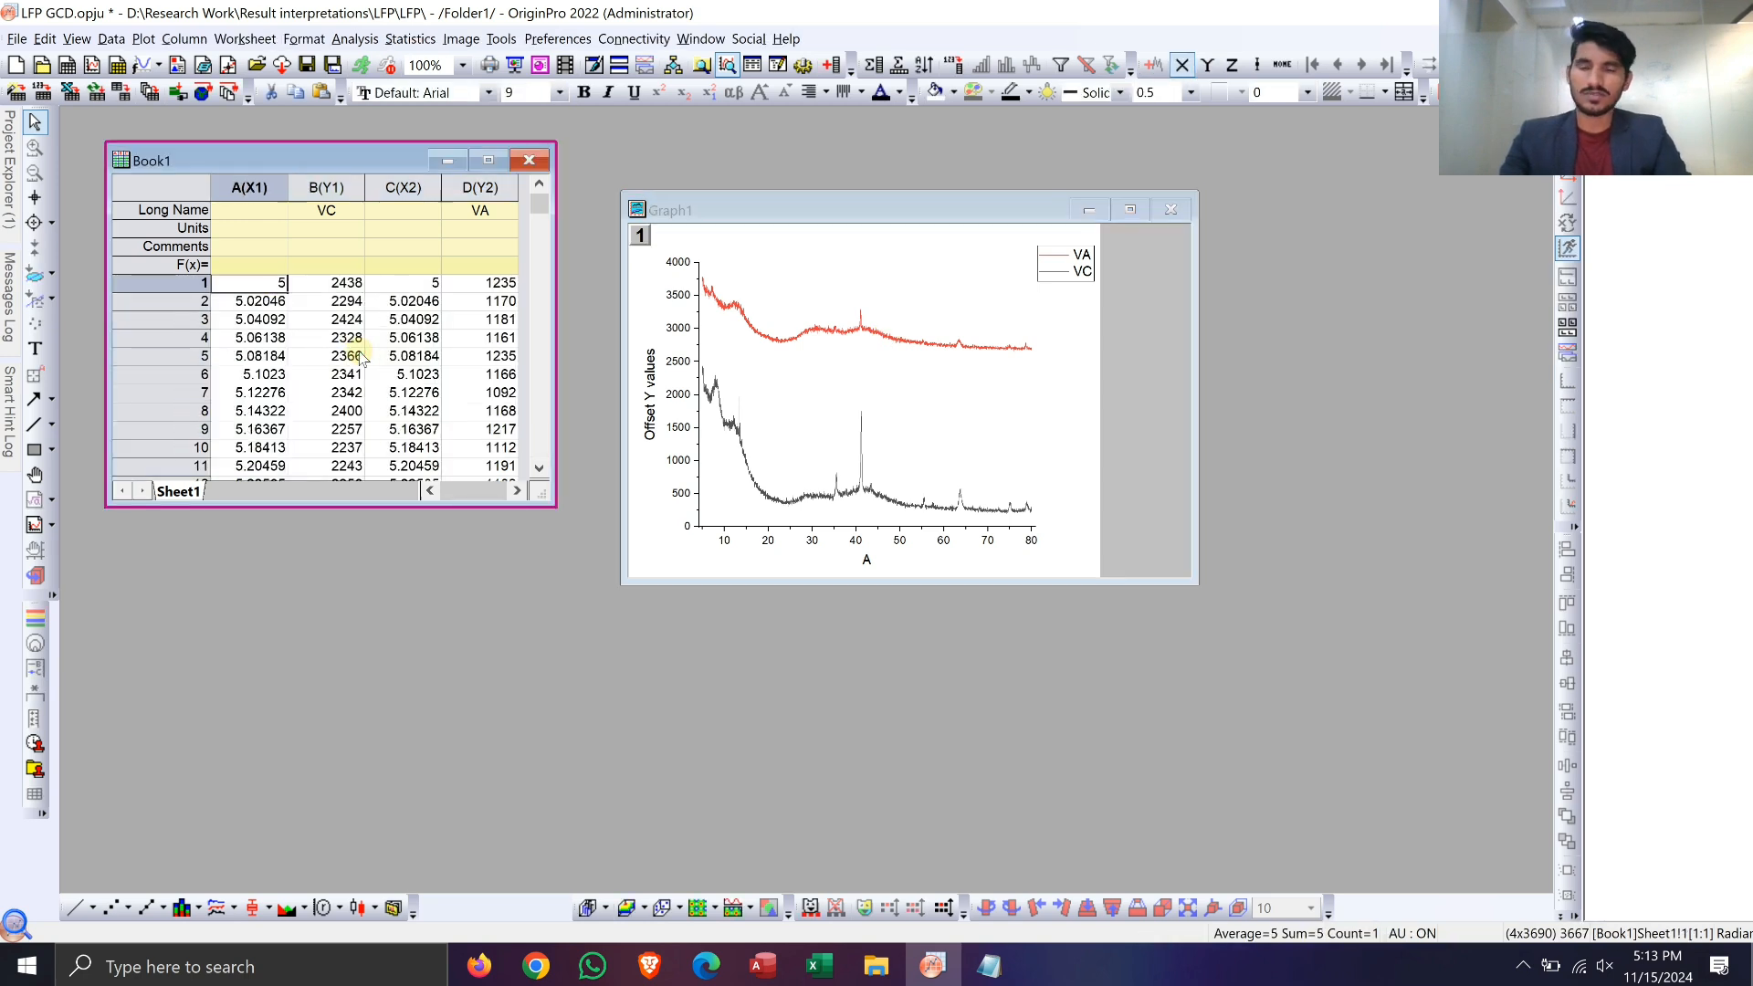
{"action": "key", "text": "shift+Right"}
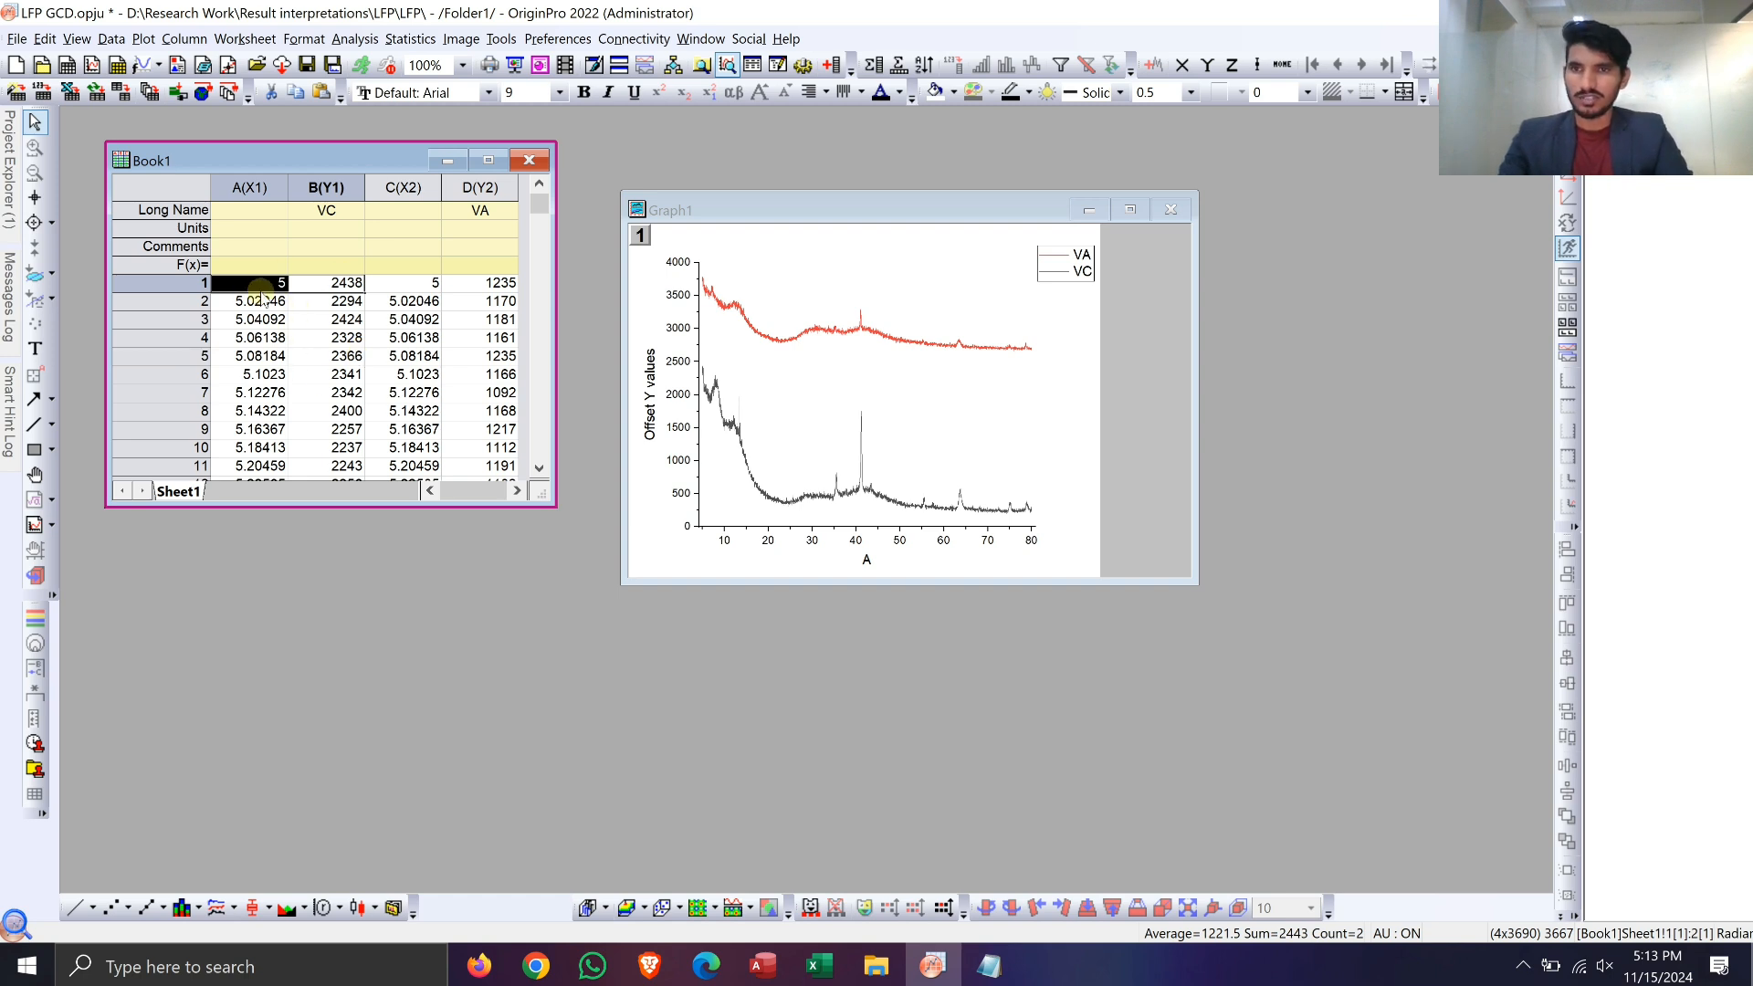
{"action": "key", "text": "ctrl+shift+Down"}
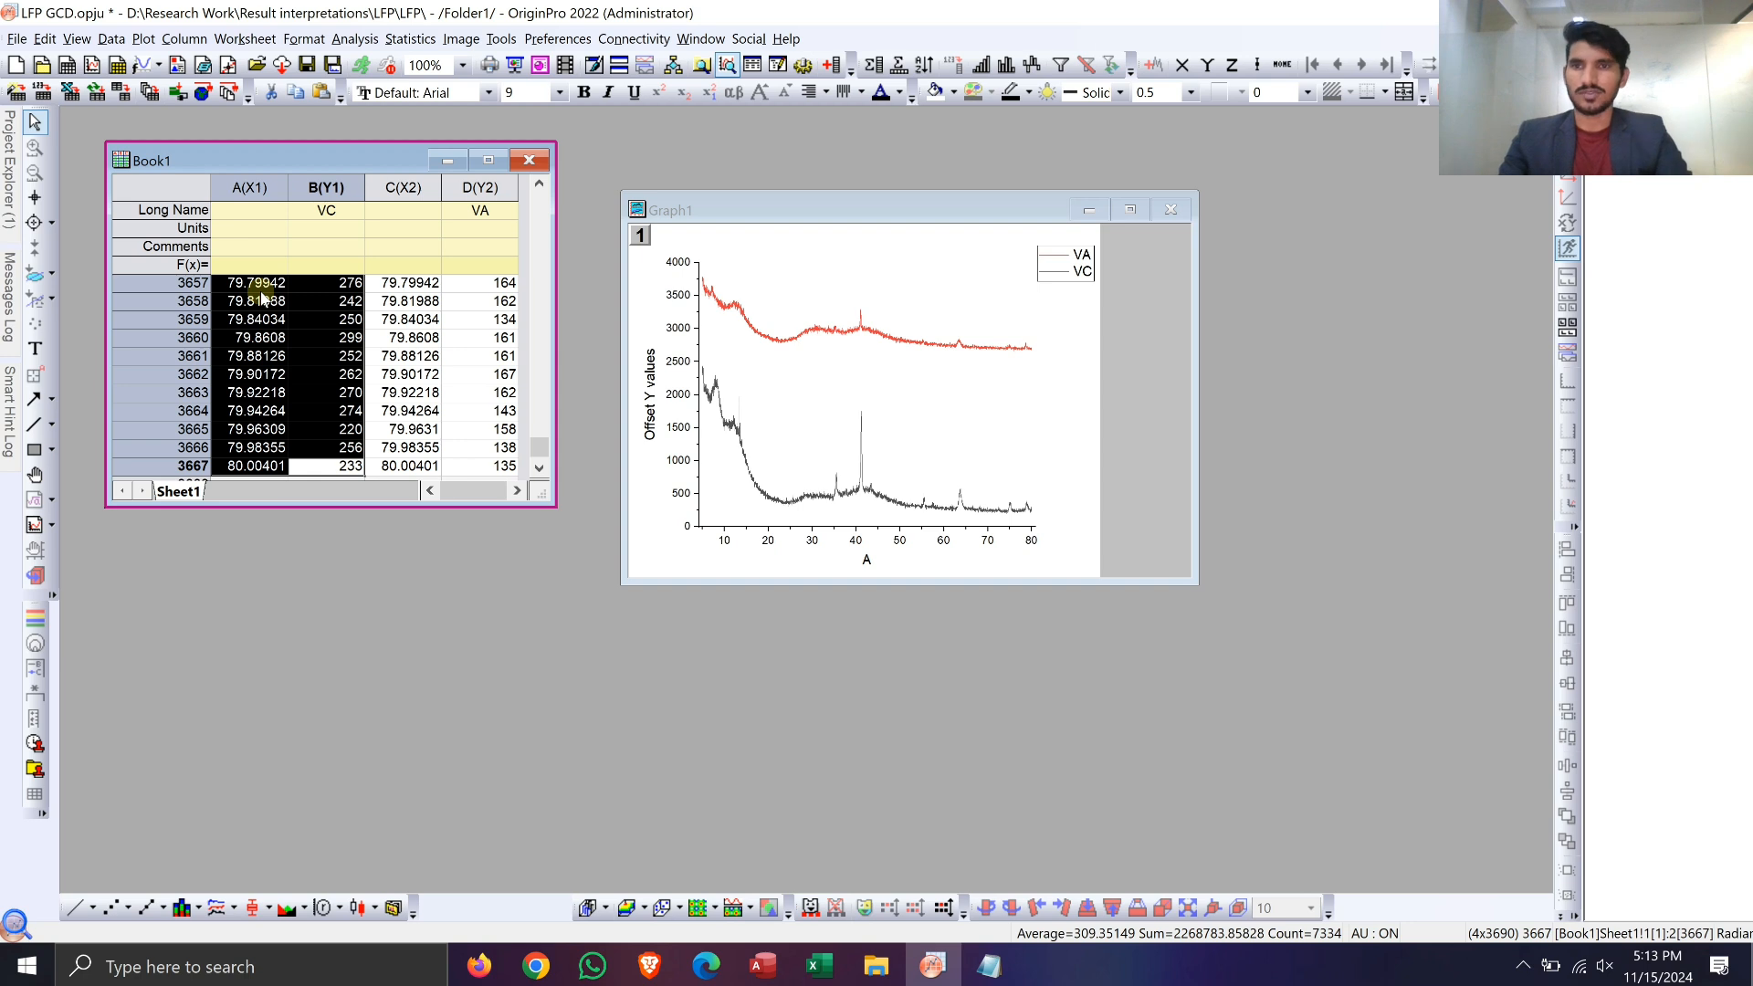
{"action": "left_click", "coordinate": [73, 911]}
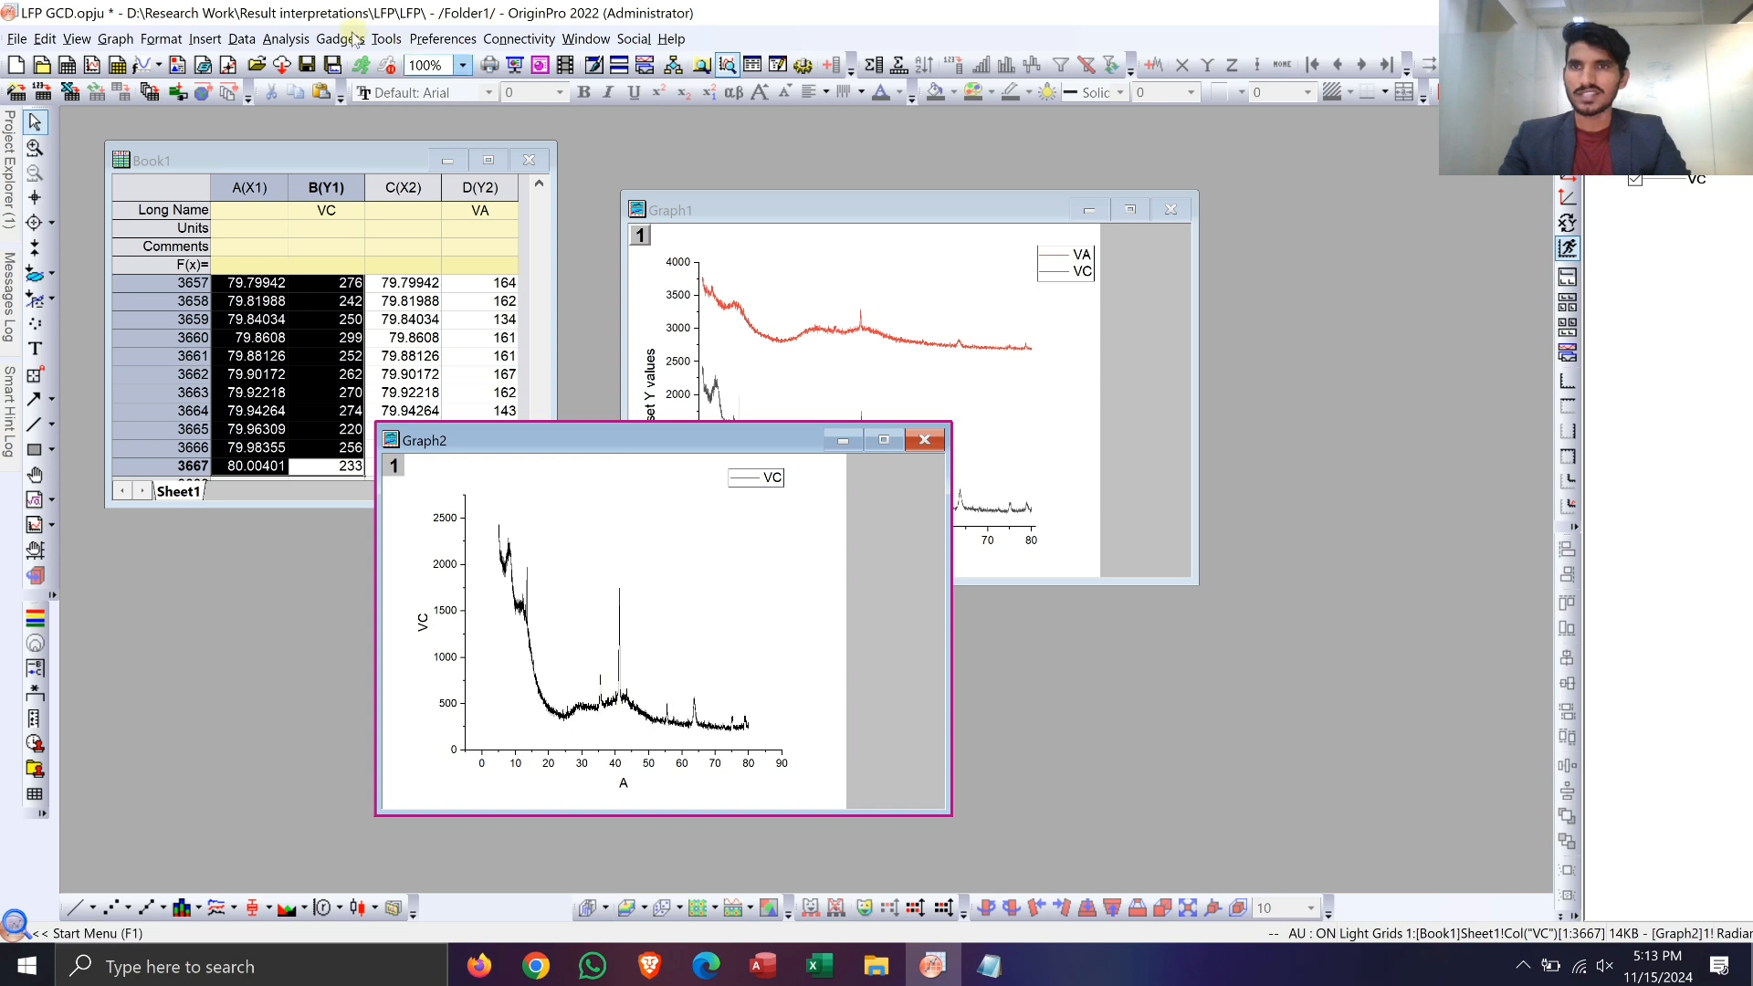
Step: Open the Peak Analyzer dialog for the VC graph and set its goal to Subtract Baseline
{"action": "left_click", "coordinate": [385, 38]}
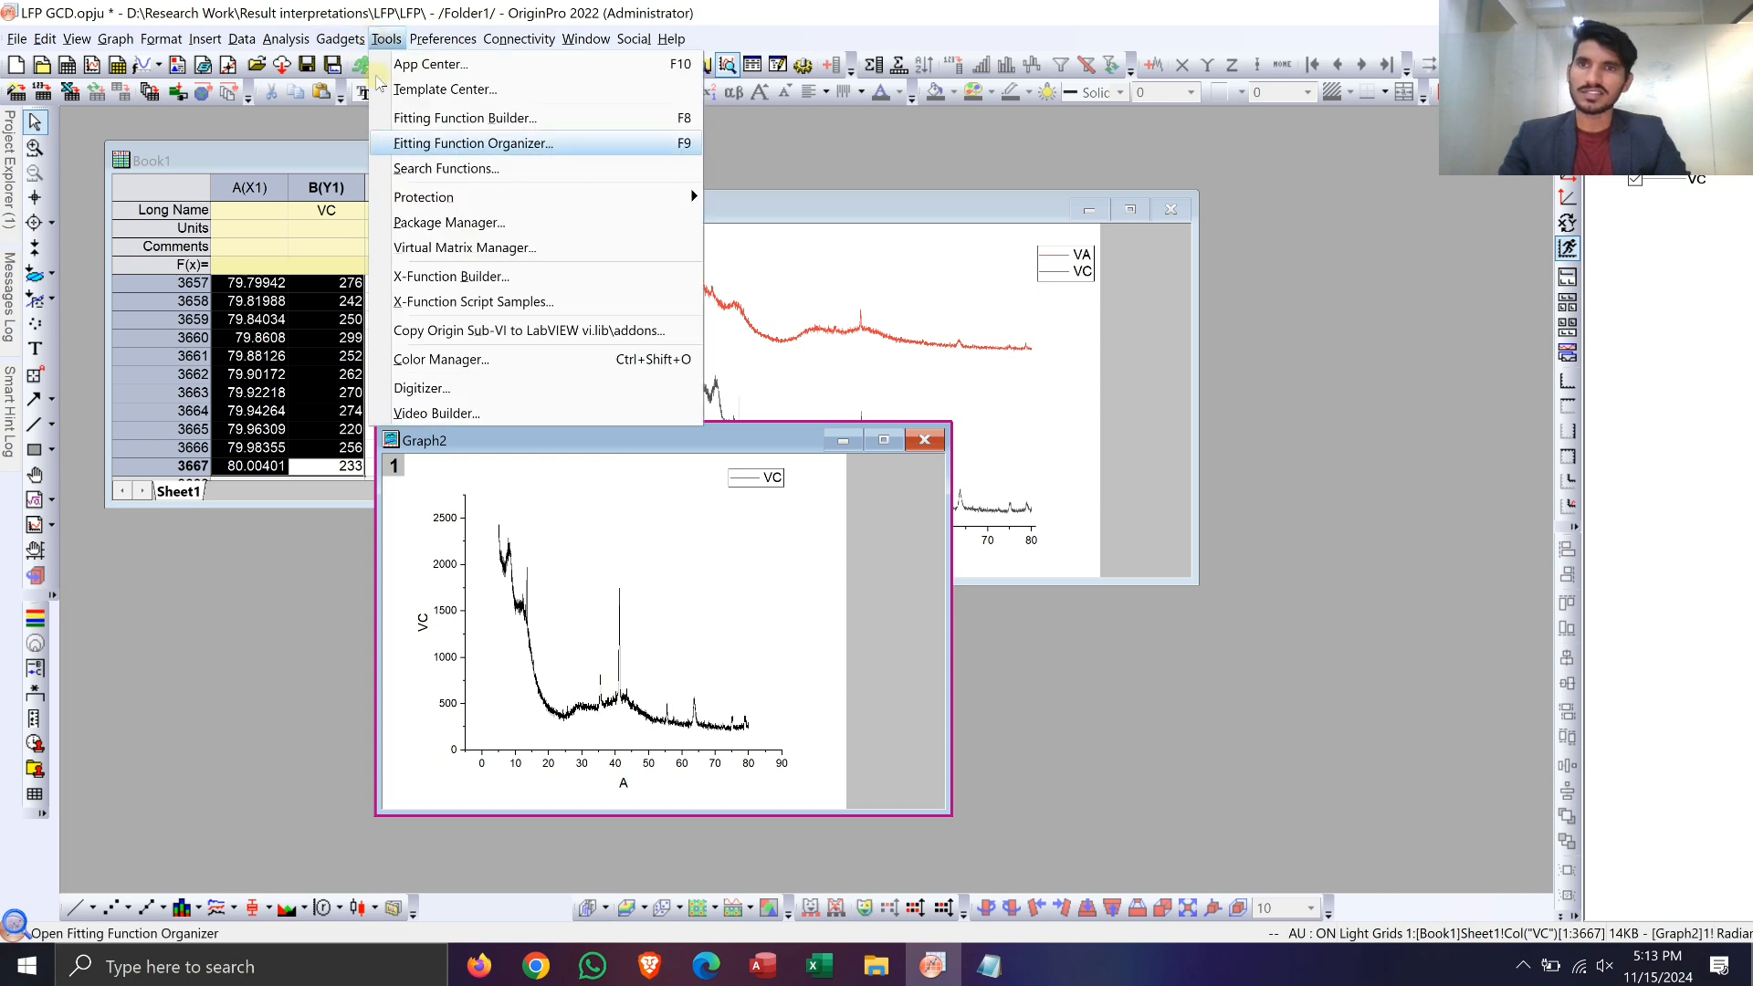
{"action": "left_click", "coordinate": [385, 38]}
{"action": "left_click", "coordinate": [286, 38]}
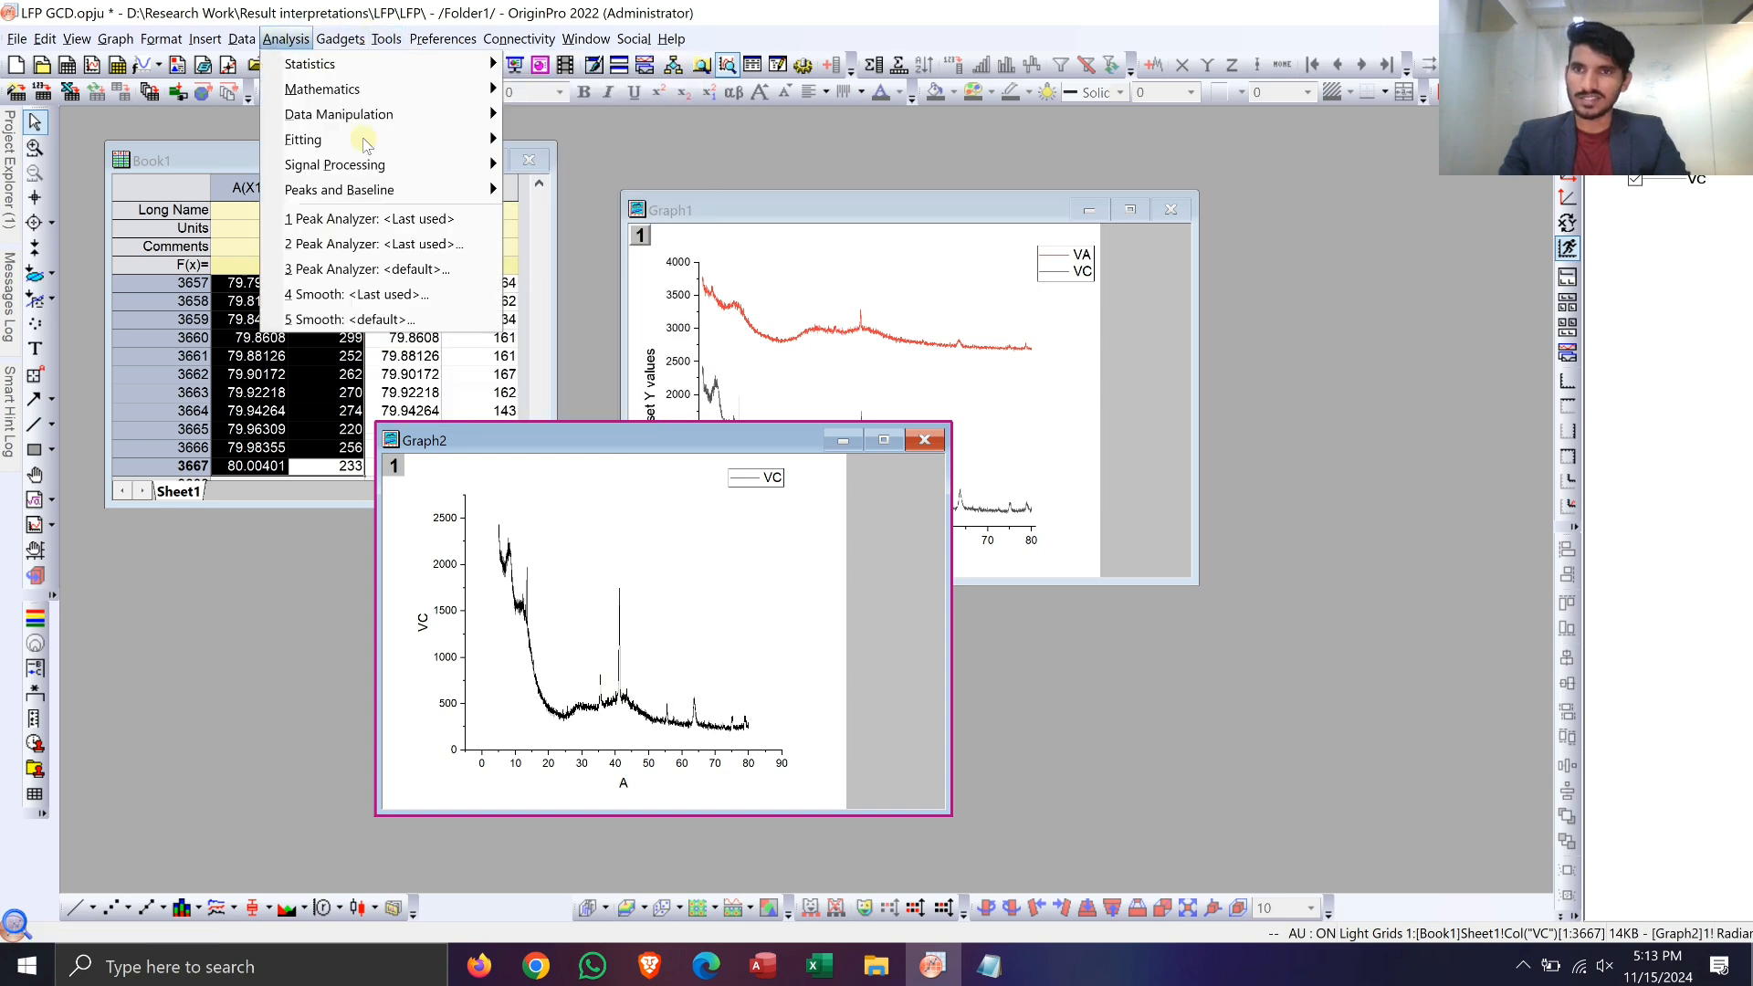
{"action": "mouse_move", "coordinate": [409, 192]}
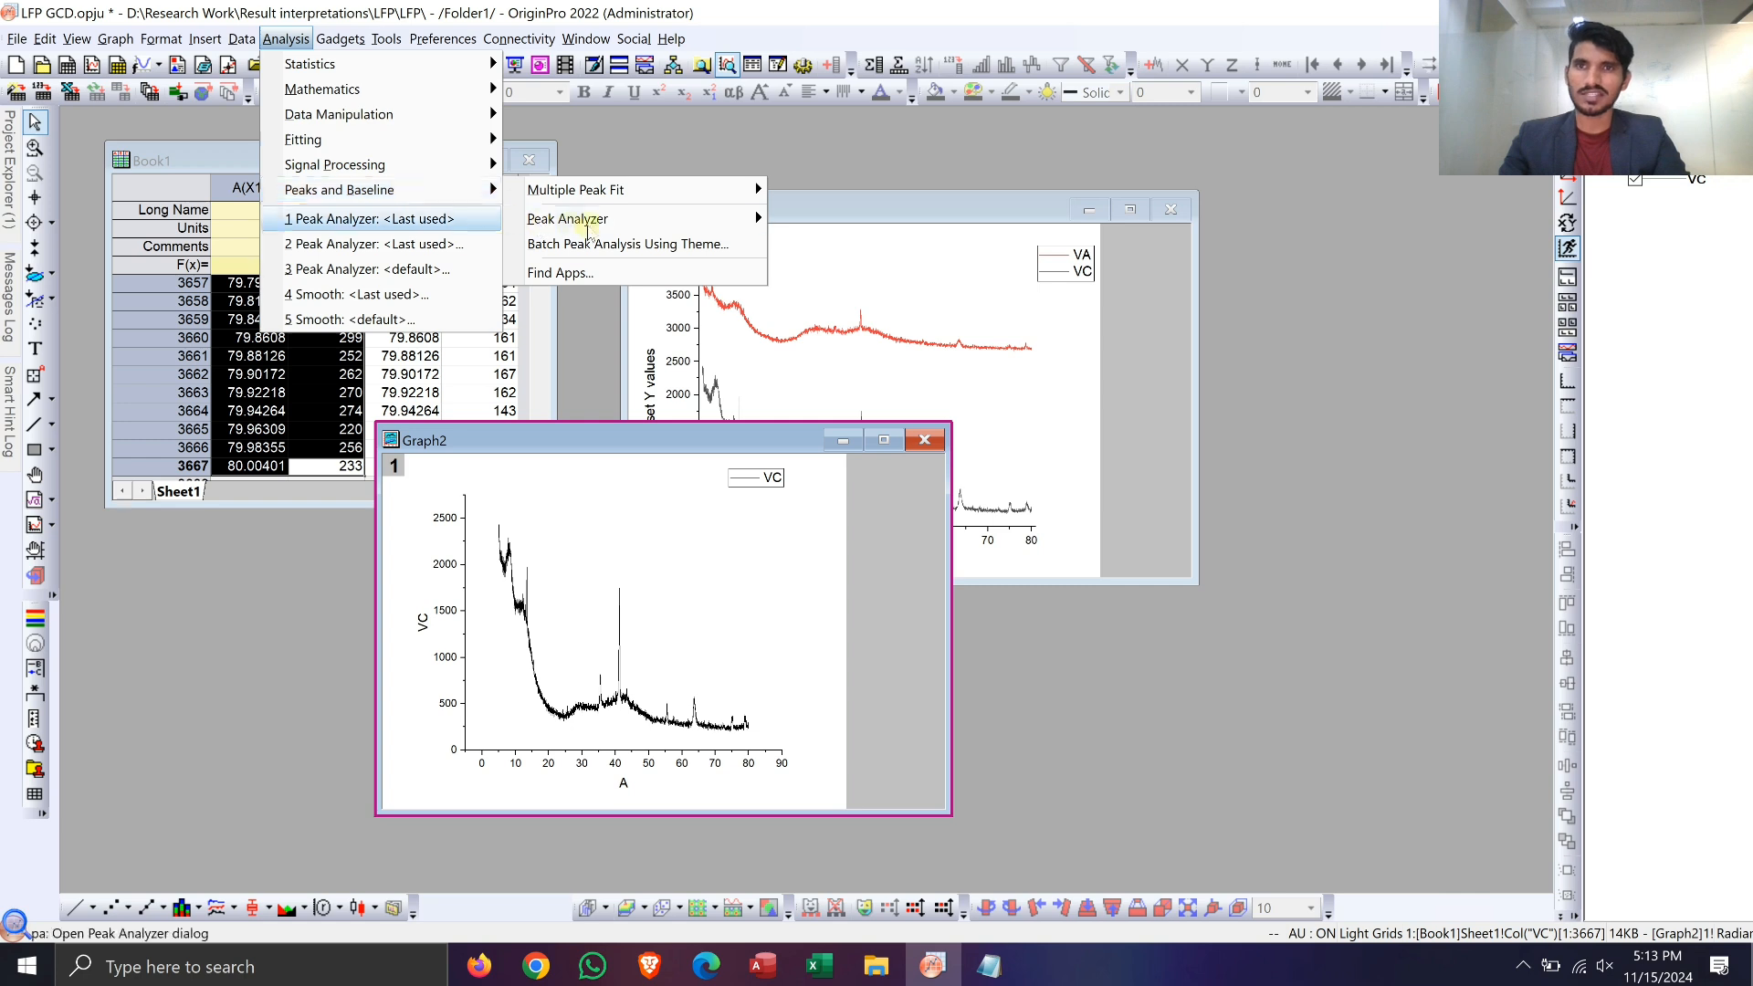
{"action": "mouse_move", "coordinate": [587, 223]}
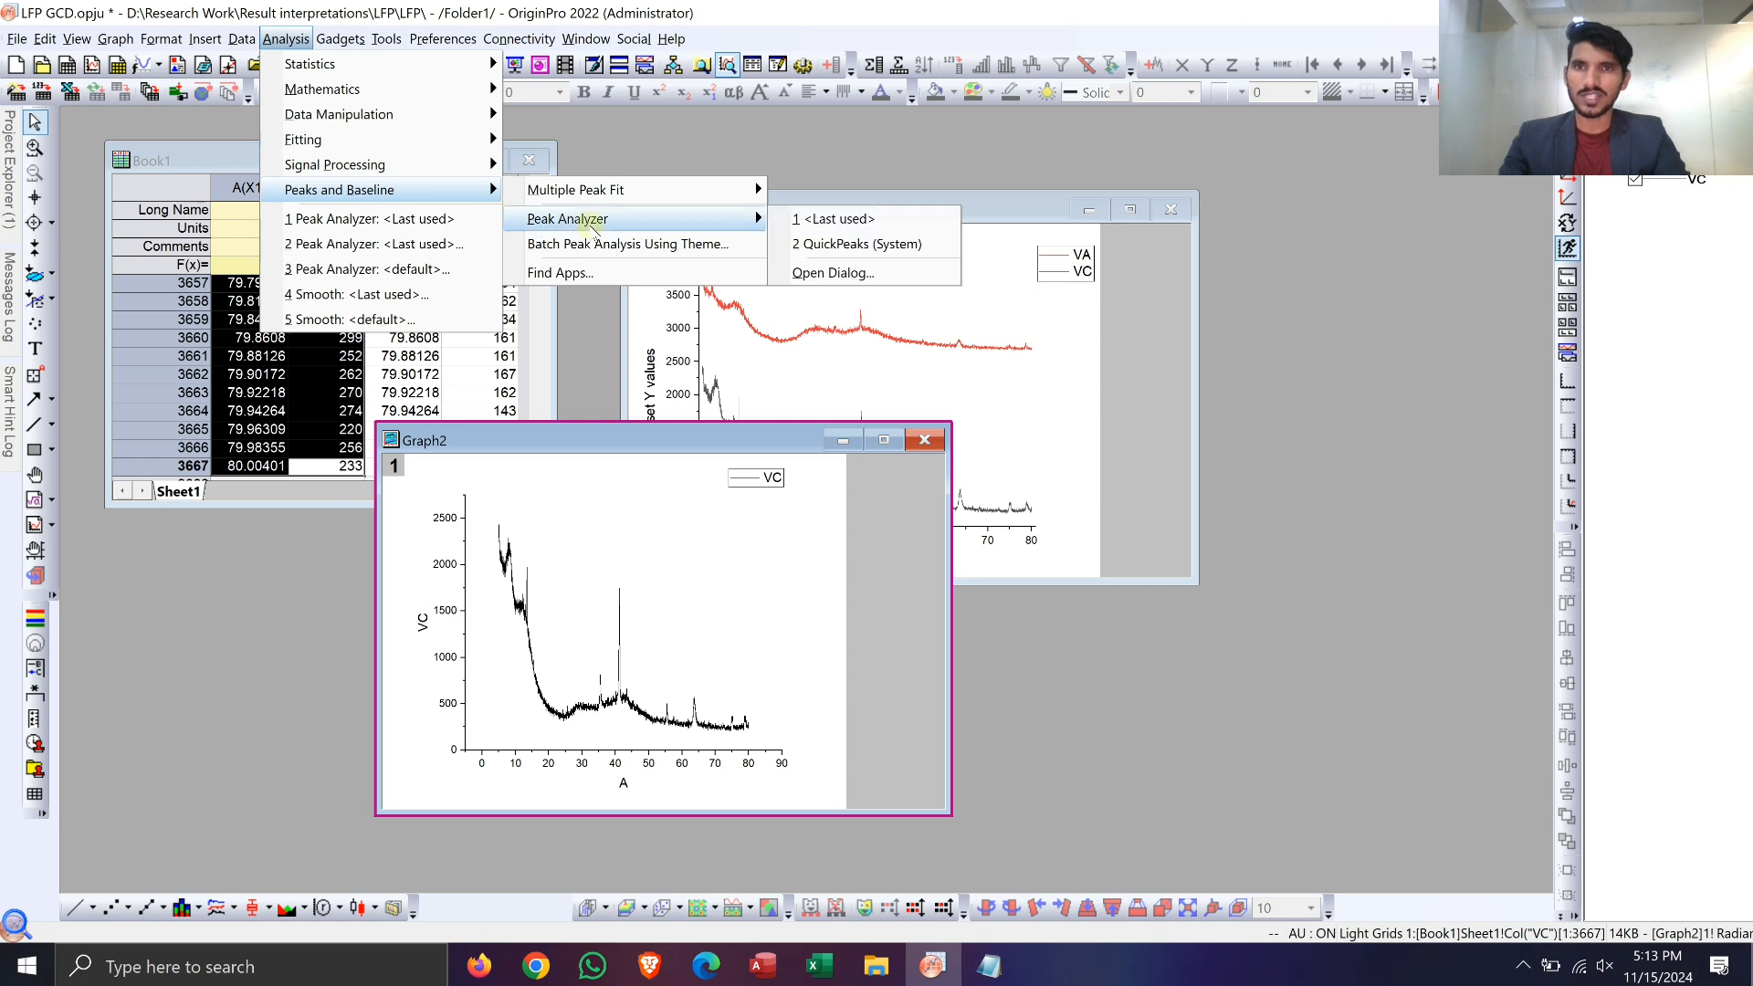
{"action": "left_click", "coordinate": [834, 272]}
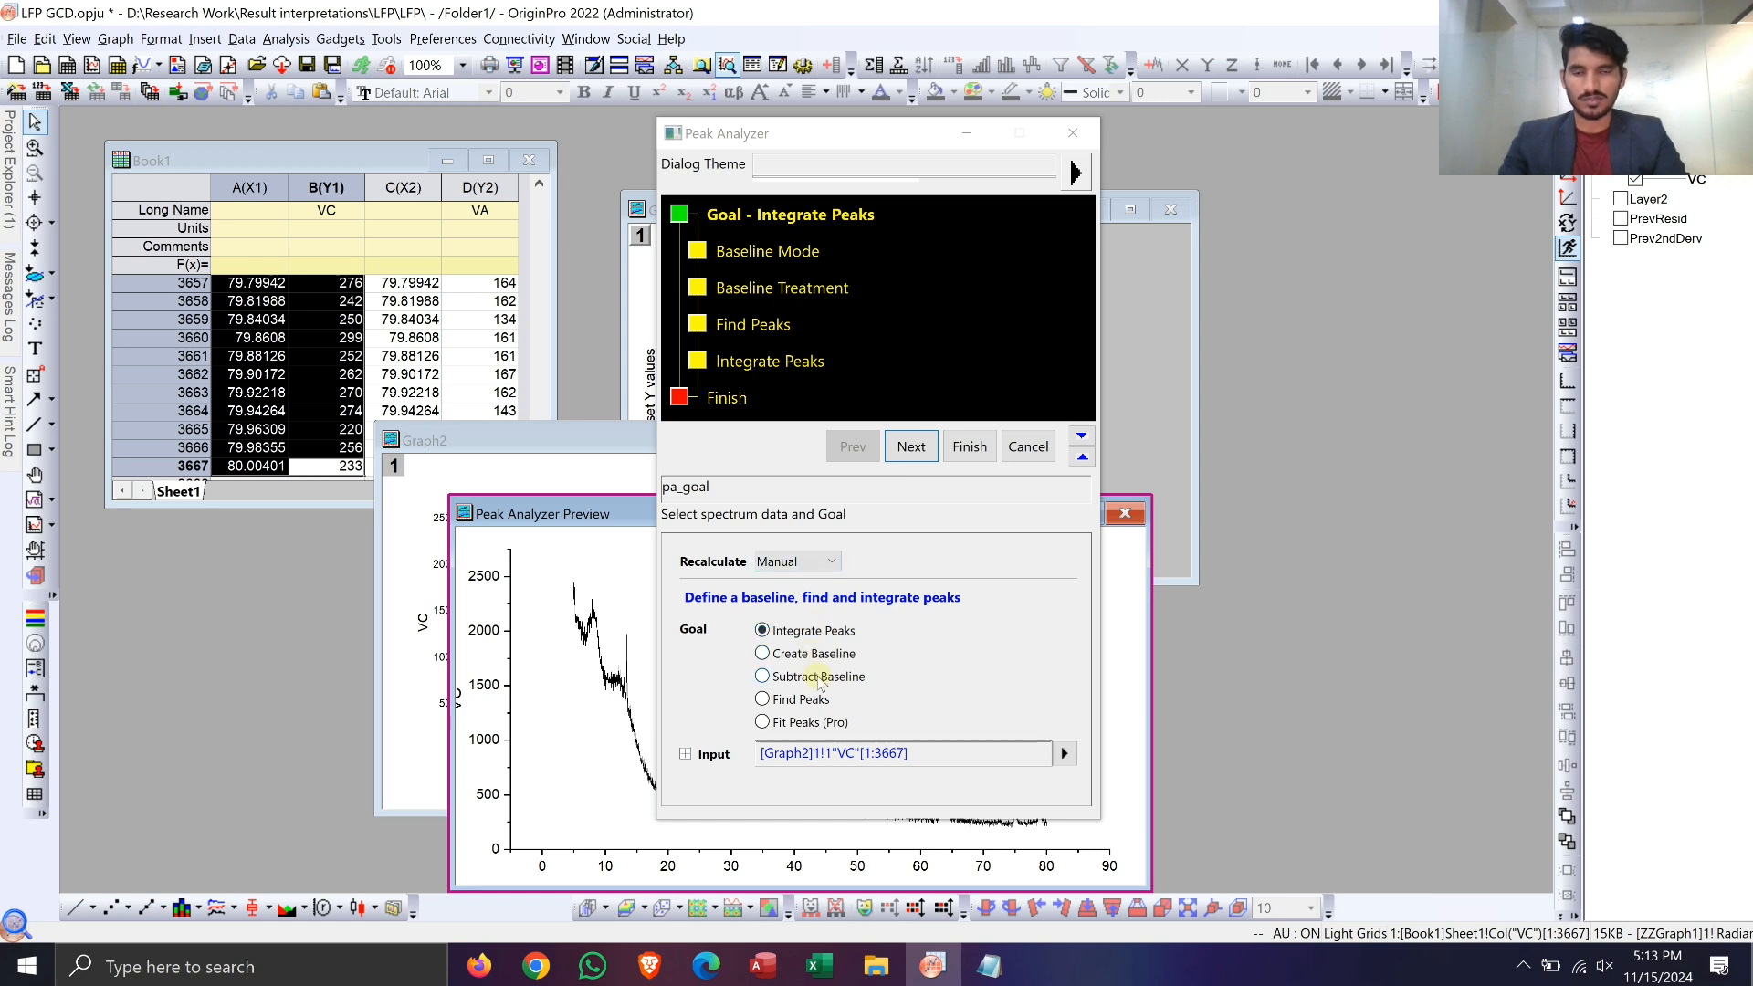
{"action": "left_click", "coordinate": [817, 677]}
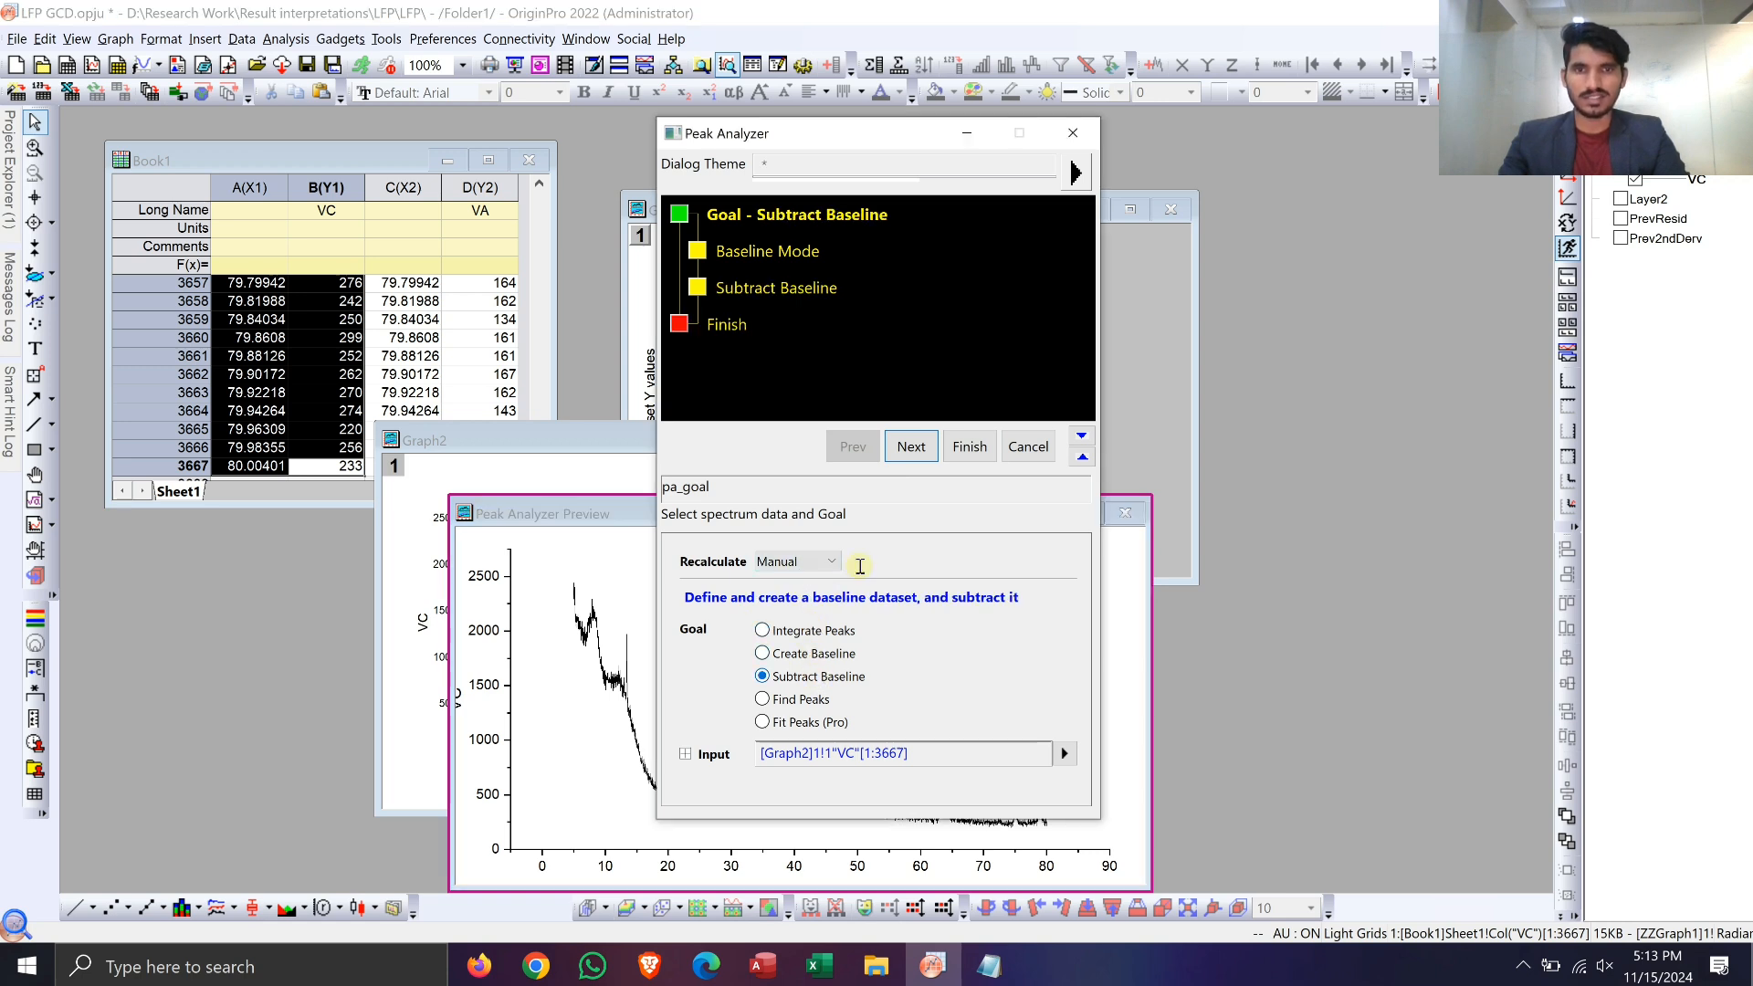
{"action": "left_click", "coordinate": [911, 447]}
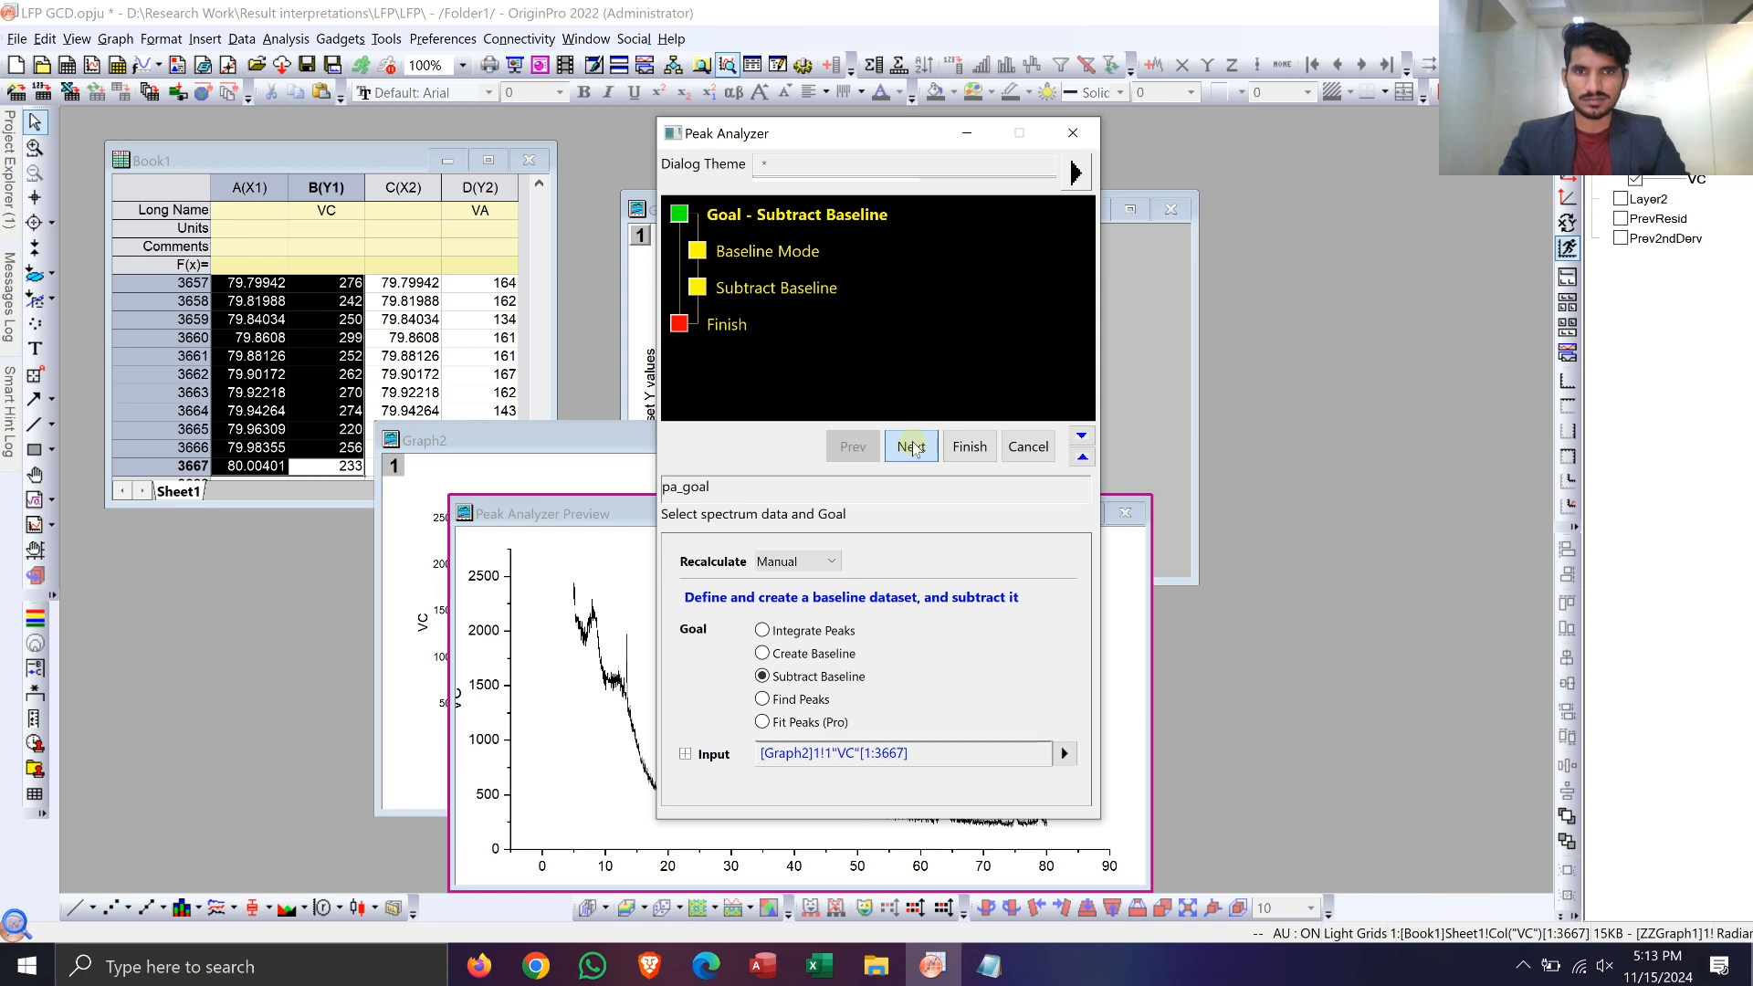
Step: Set the baseline mode to Asymmetric Least Squares Smoothing and finish the VC baseline subtraction with the default settings
{"action": "left_click", "coordinate": [887, 537]}
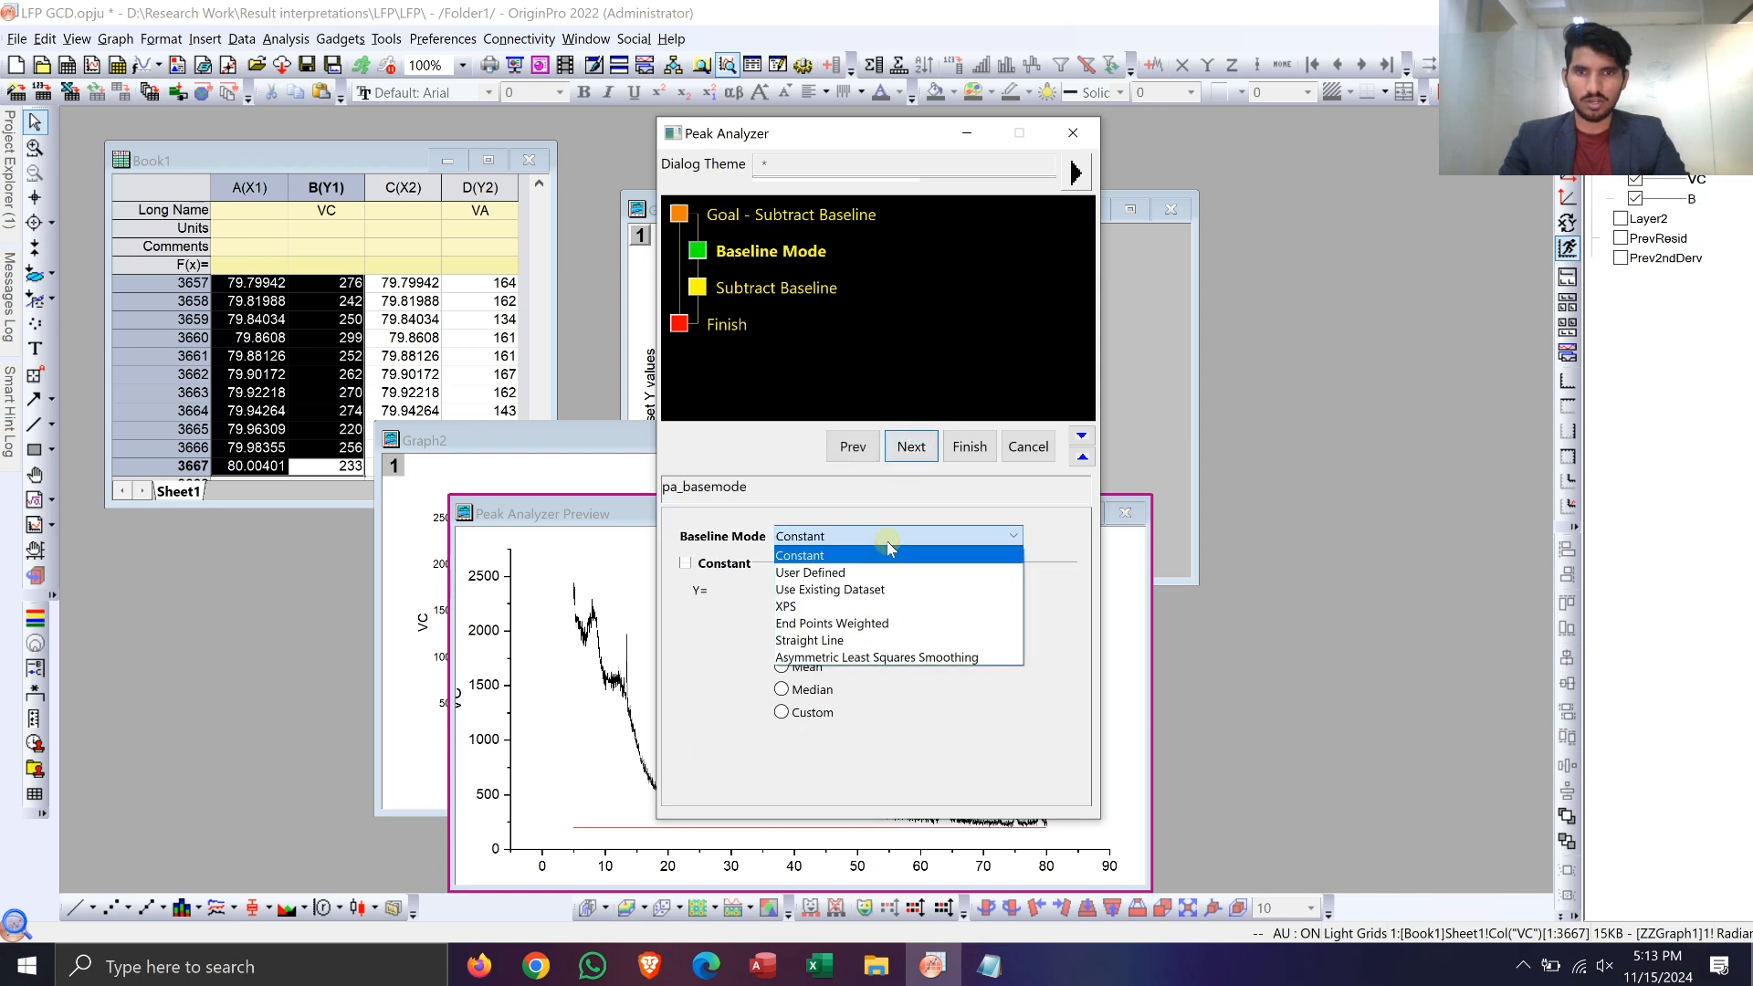
{"action": "left_click", "coordinate": [891, 658]}
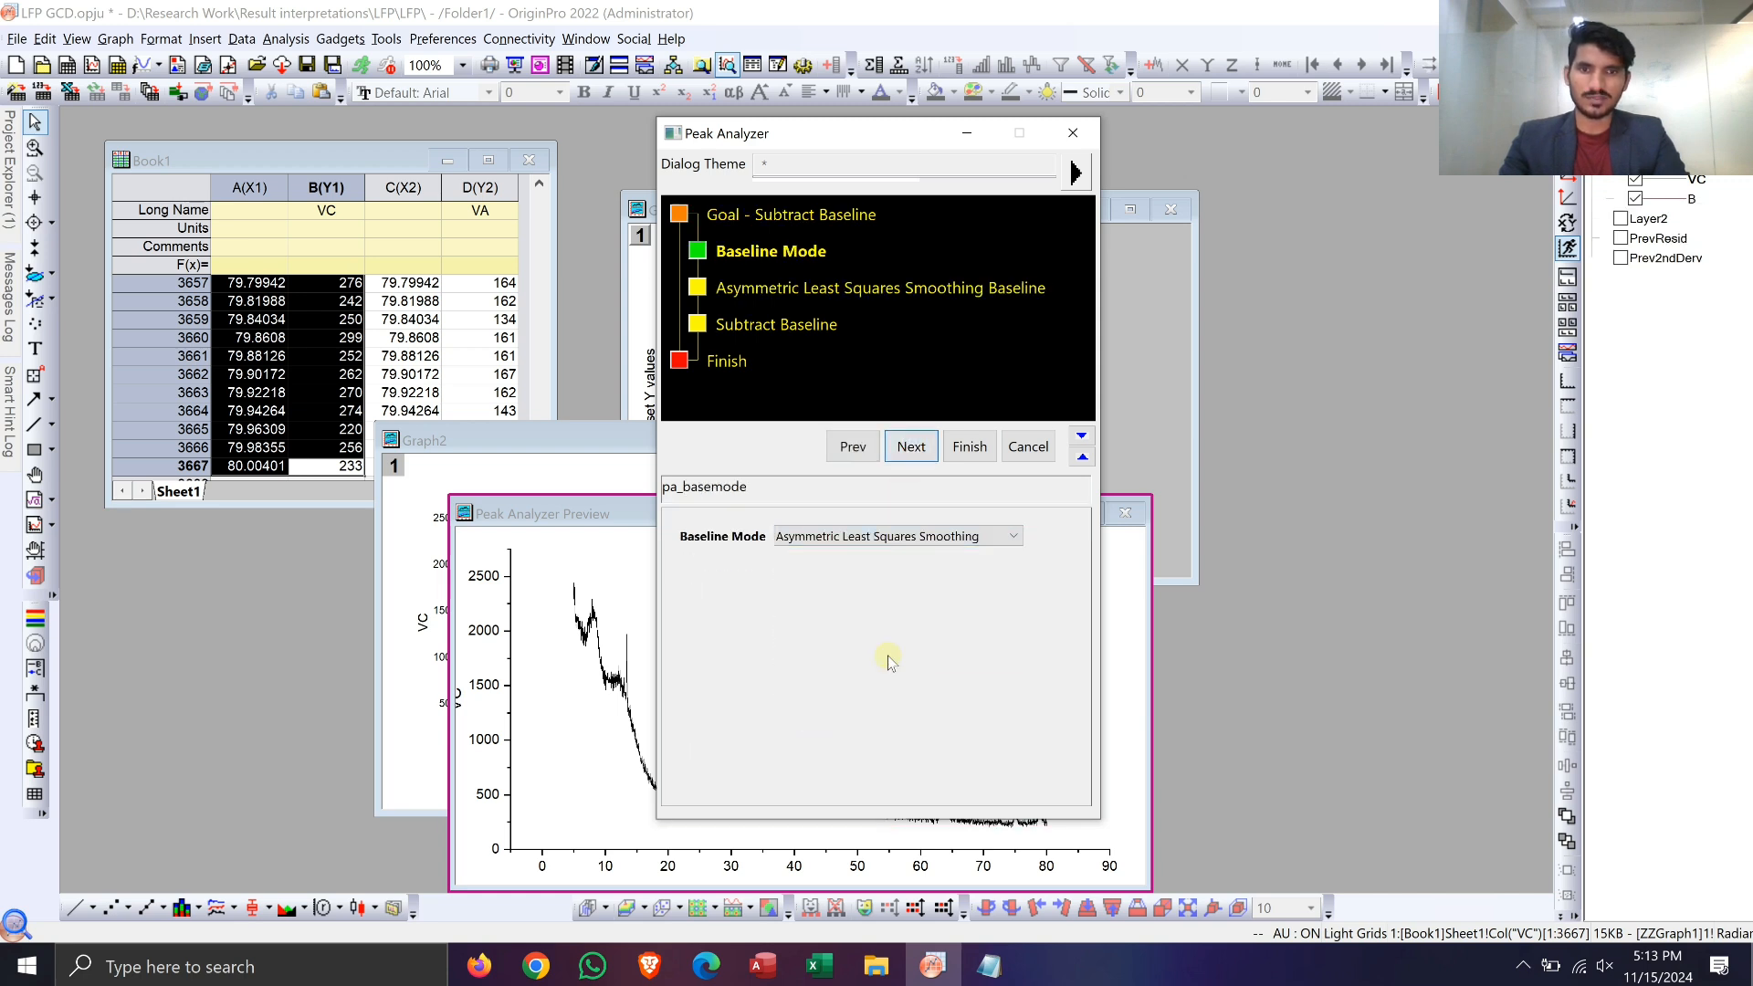
{"action": "left_click", "coordinate": [916, 448]}
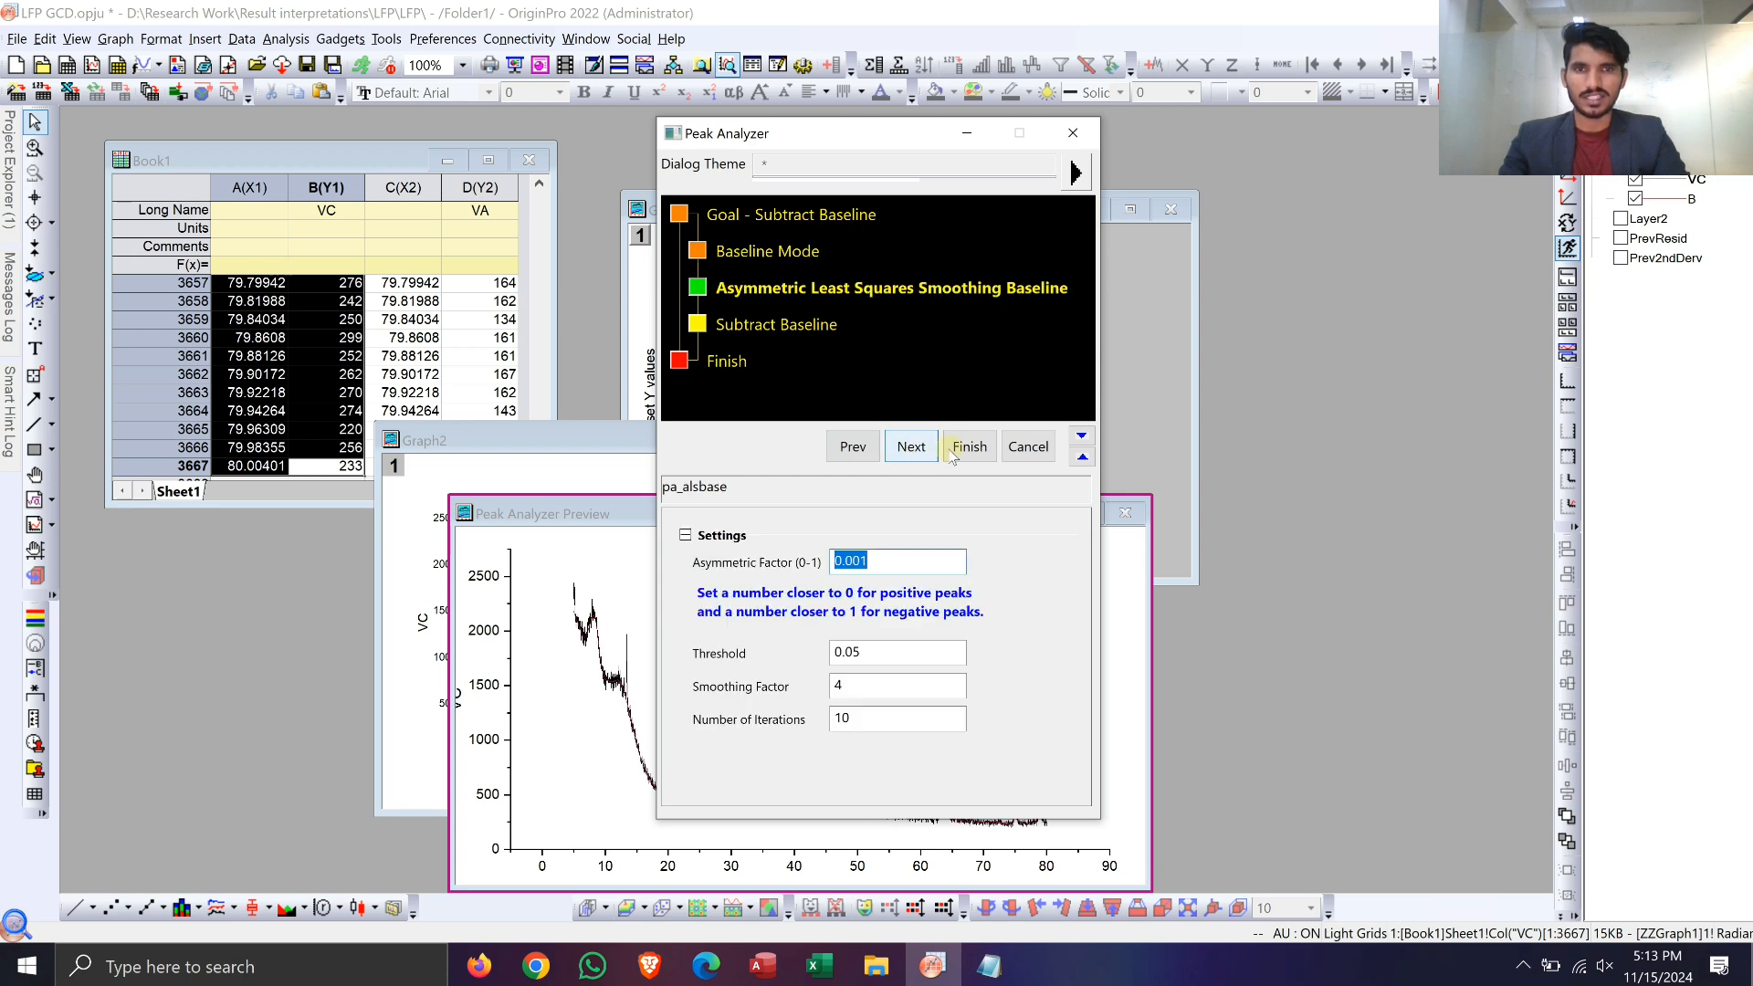
{"action": "left_click", "coordinate": [913, 446]}
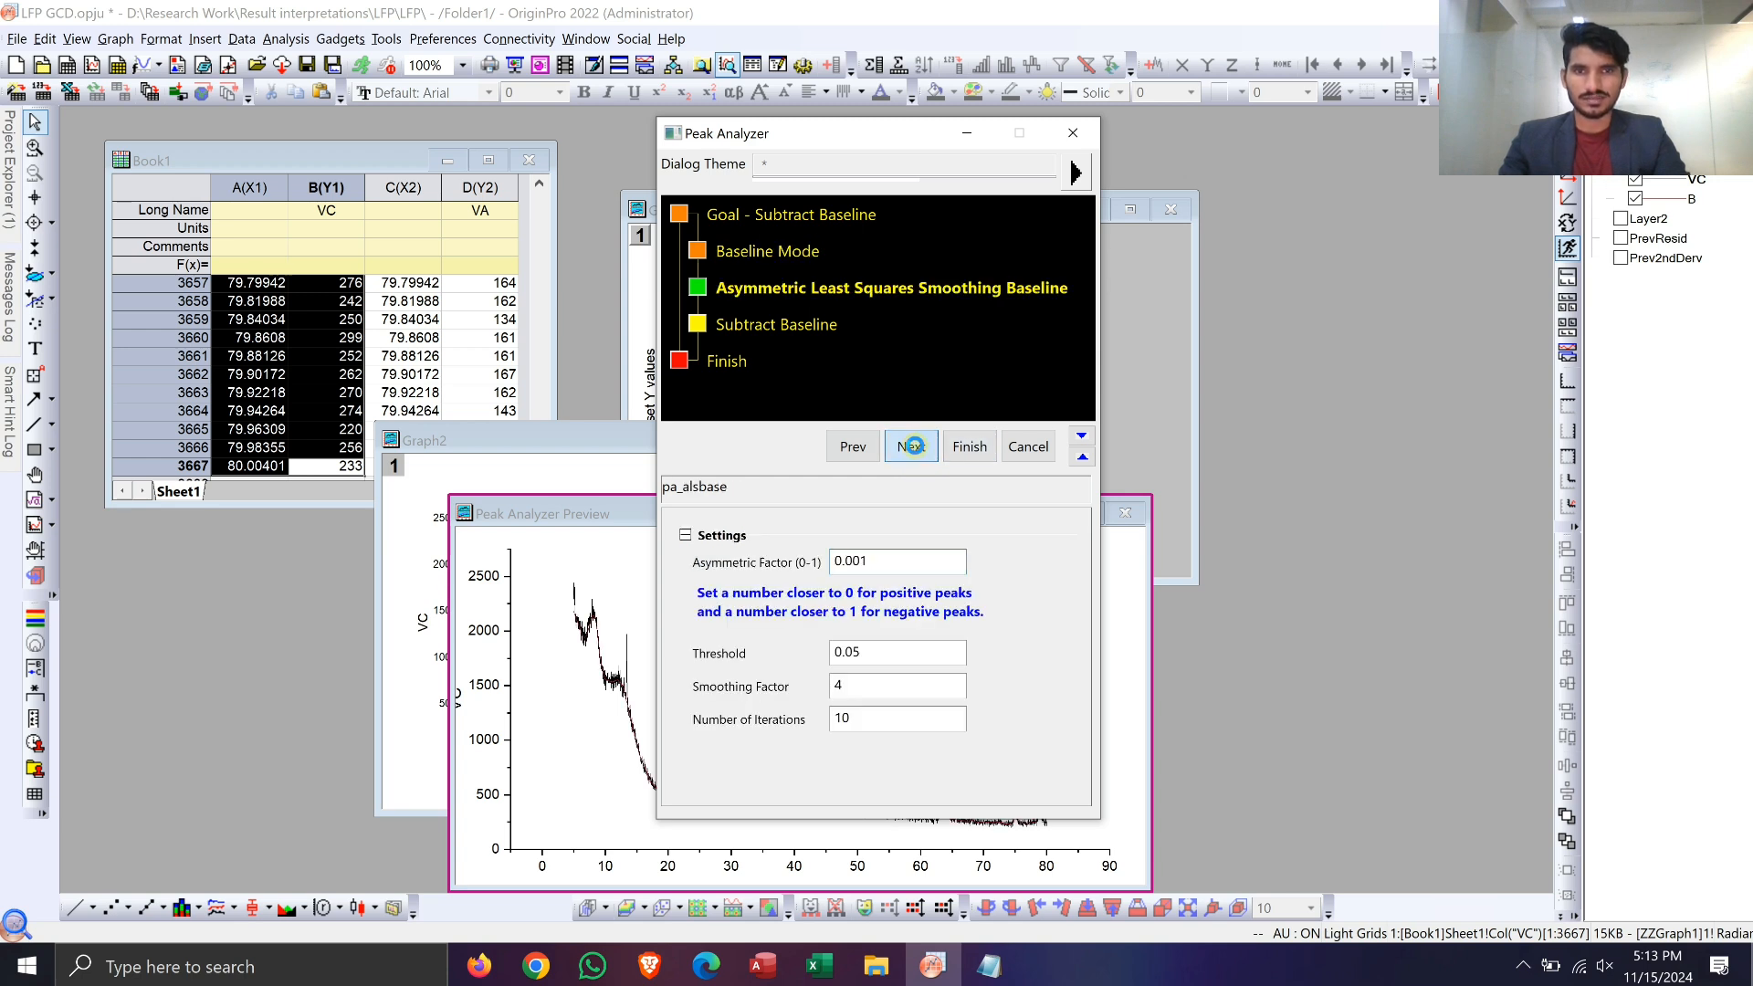
{"action": "left_click", "coordinate": [968, 447]}
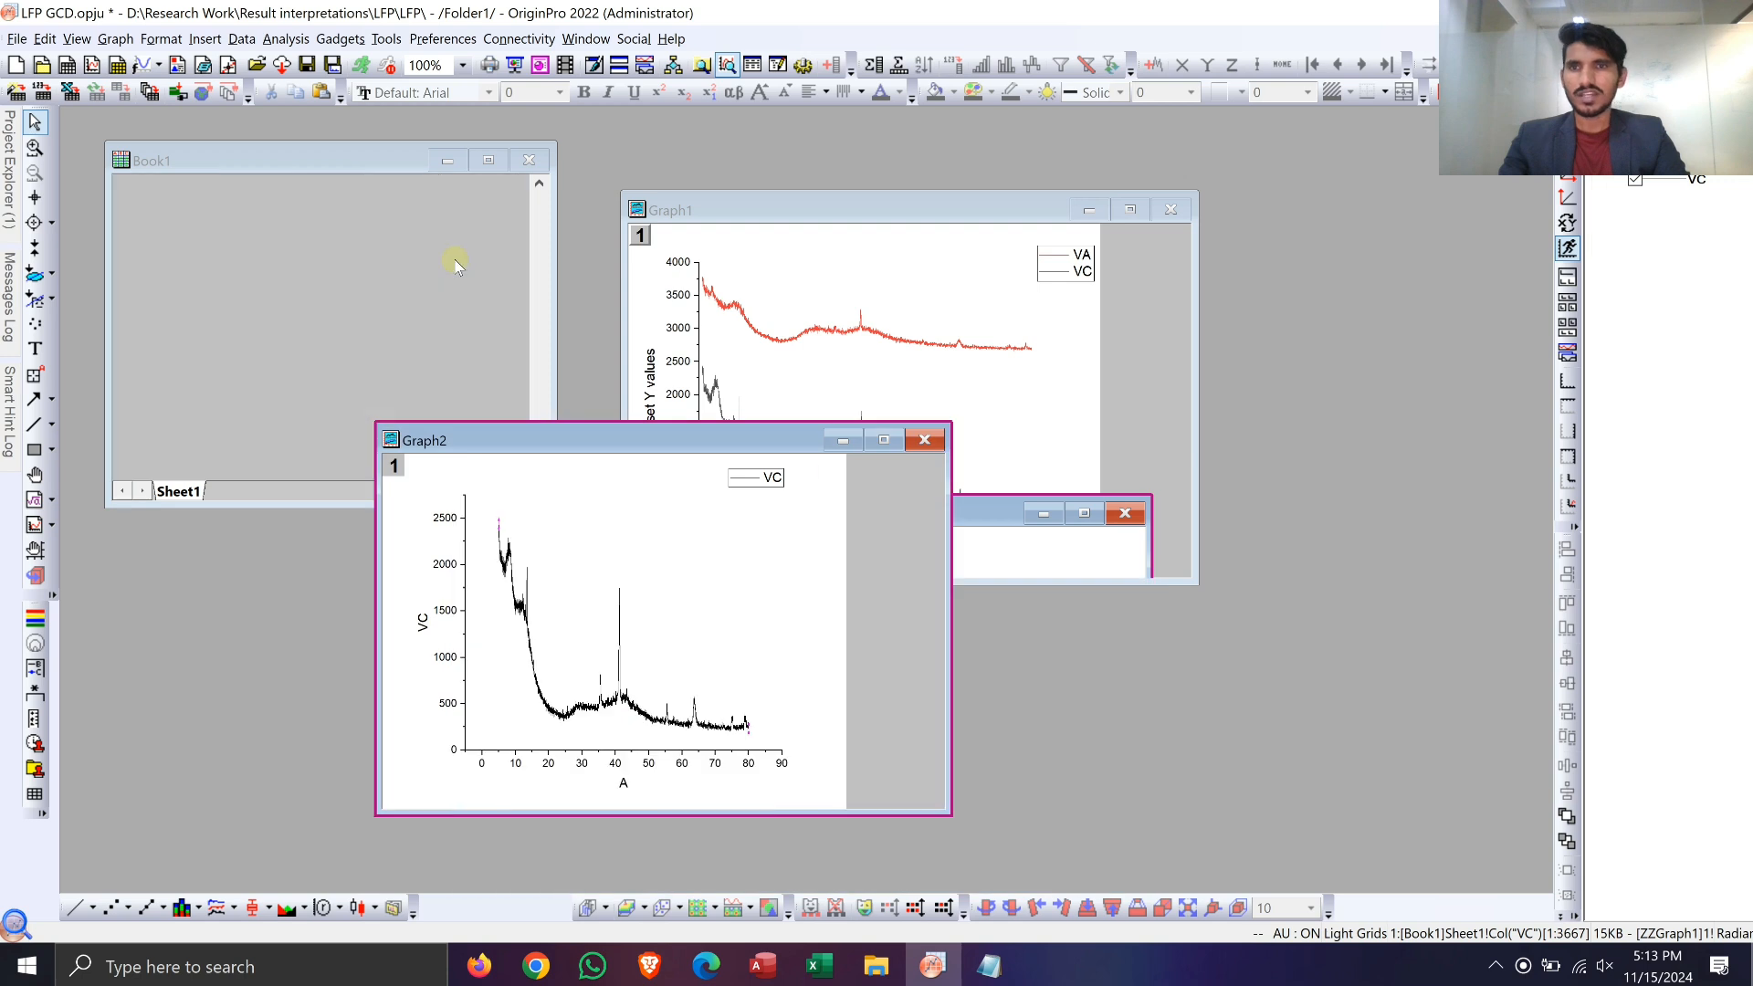
Step: Examine the new subtracted-data and baseline columns E to H in the Book1 worksheet, starting from the first row
{"action": "left_click", "coordinate": [406, 161]}
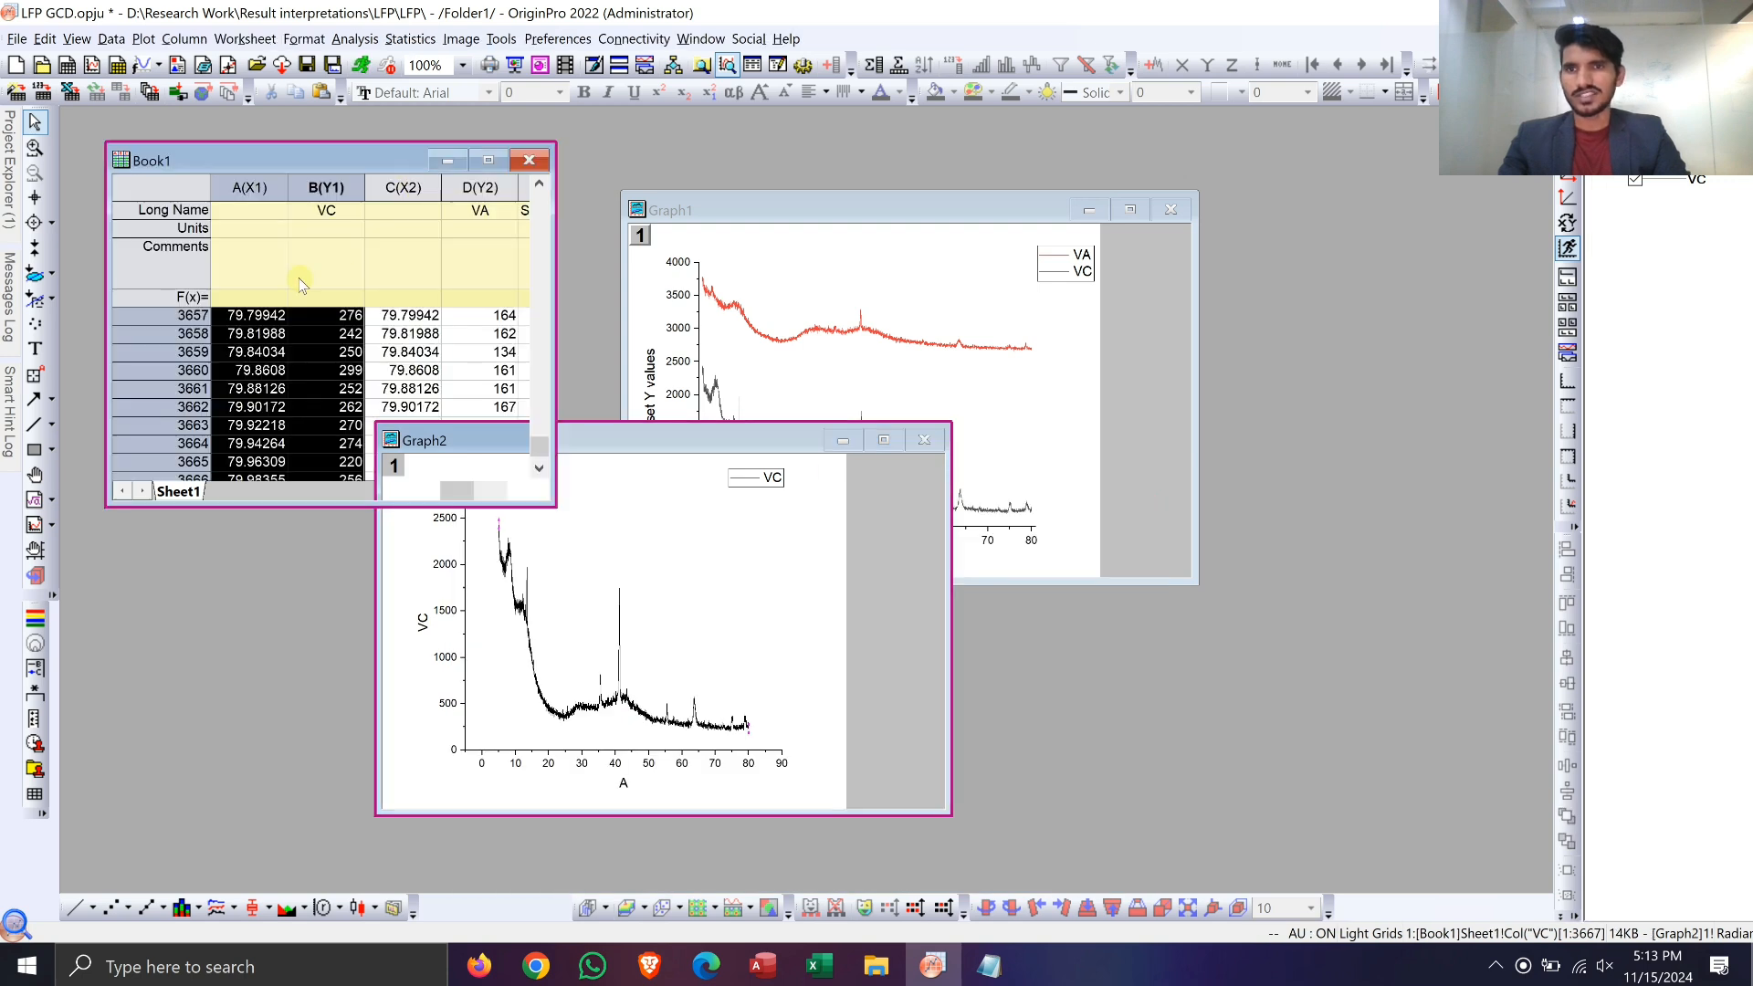
{"action": "left_click", "coordinate": [384, 333]}
{"action": "key", "text": "ctrl+Up"}
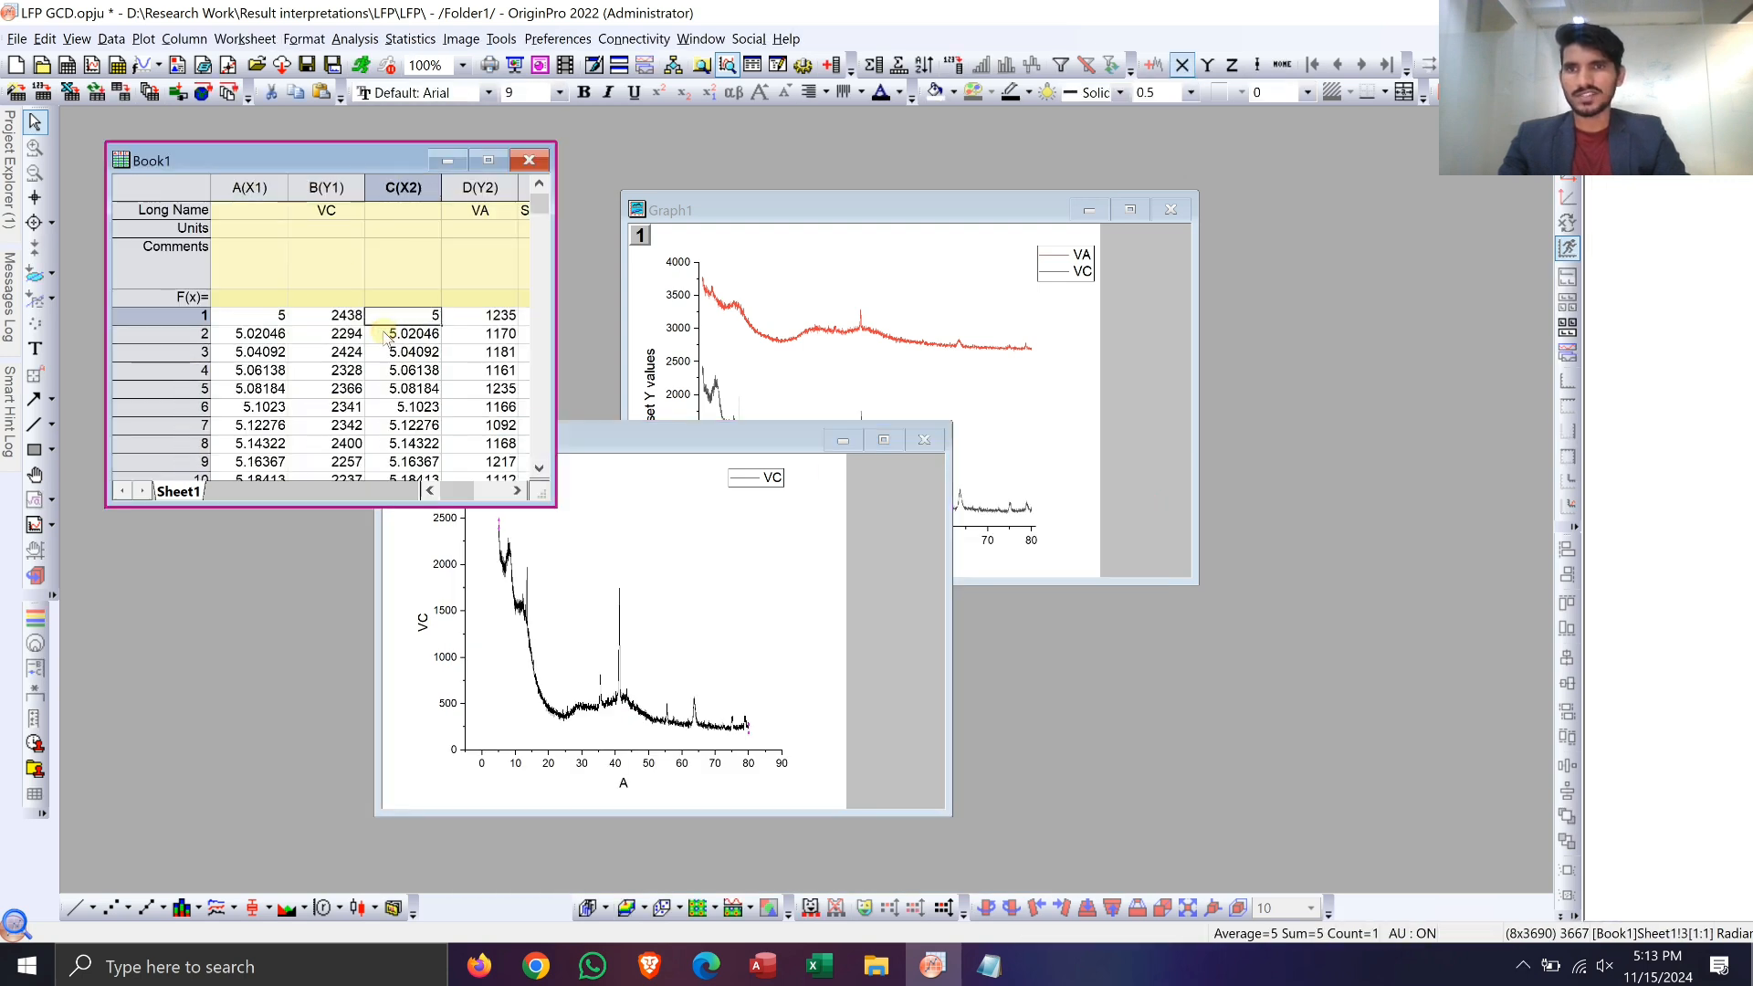
{"action": "key", "text": "Right"}
{"action": "key", "text": "Right"}
{"action": "key", "text": "Right"}
{"action": "key", "text": "Left"}
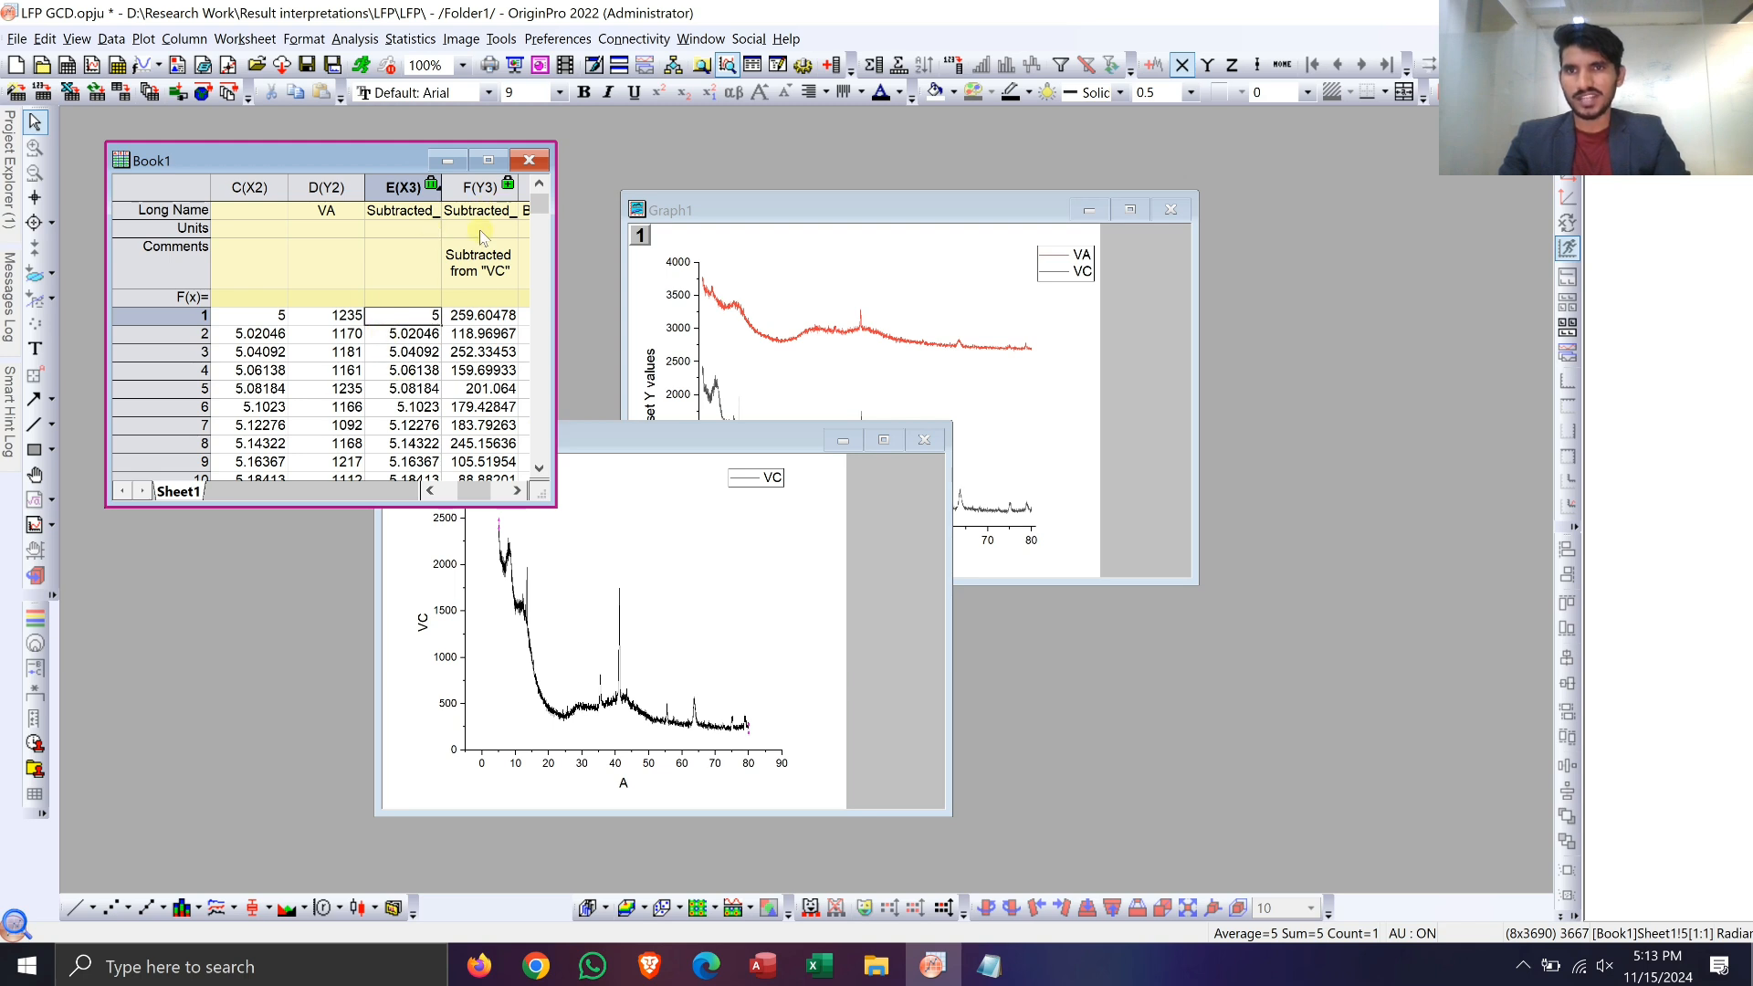
{"action": "key", "text": "Right"}
{"action": "key", "text": "Right"}
{"action": "key", "text": "Right"}
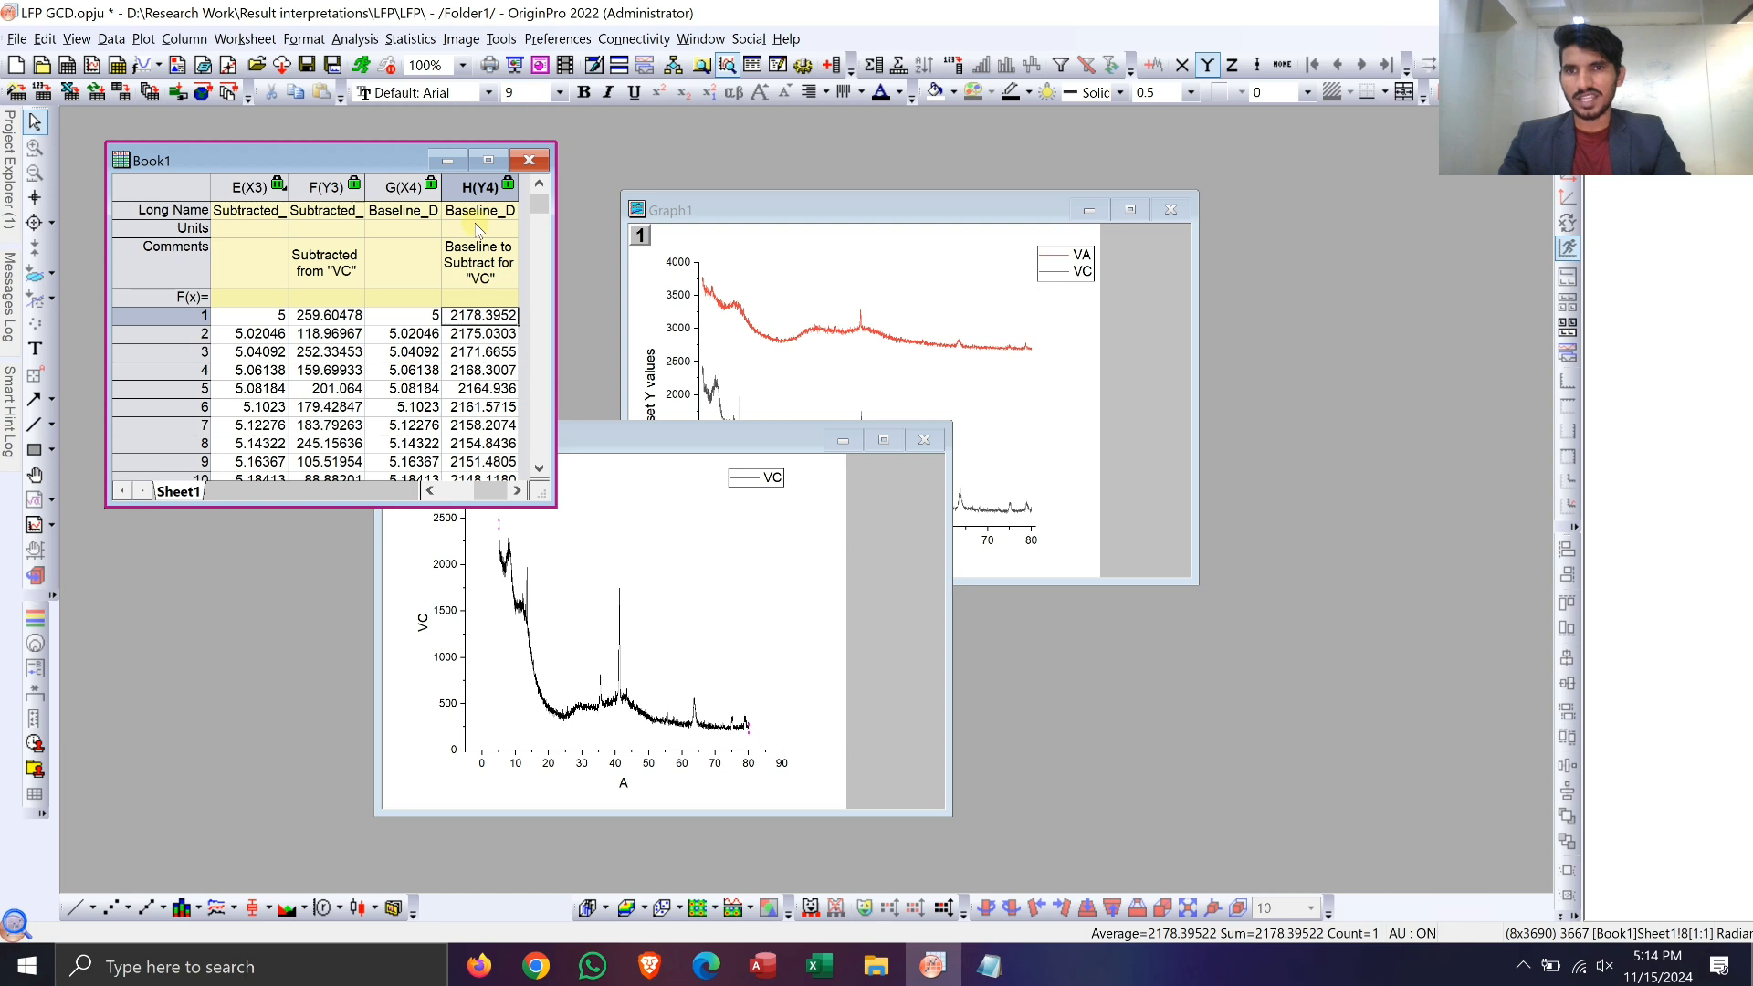
{"action": "left_click", "coordinate": [257, 316]}
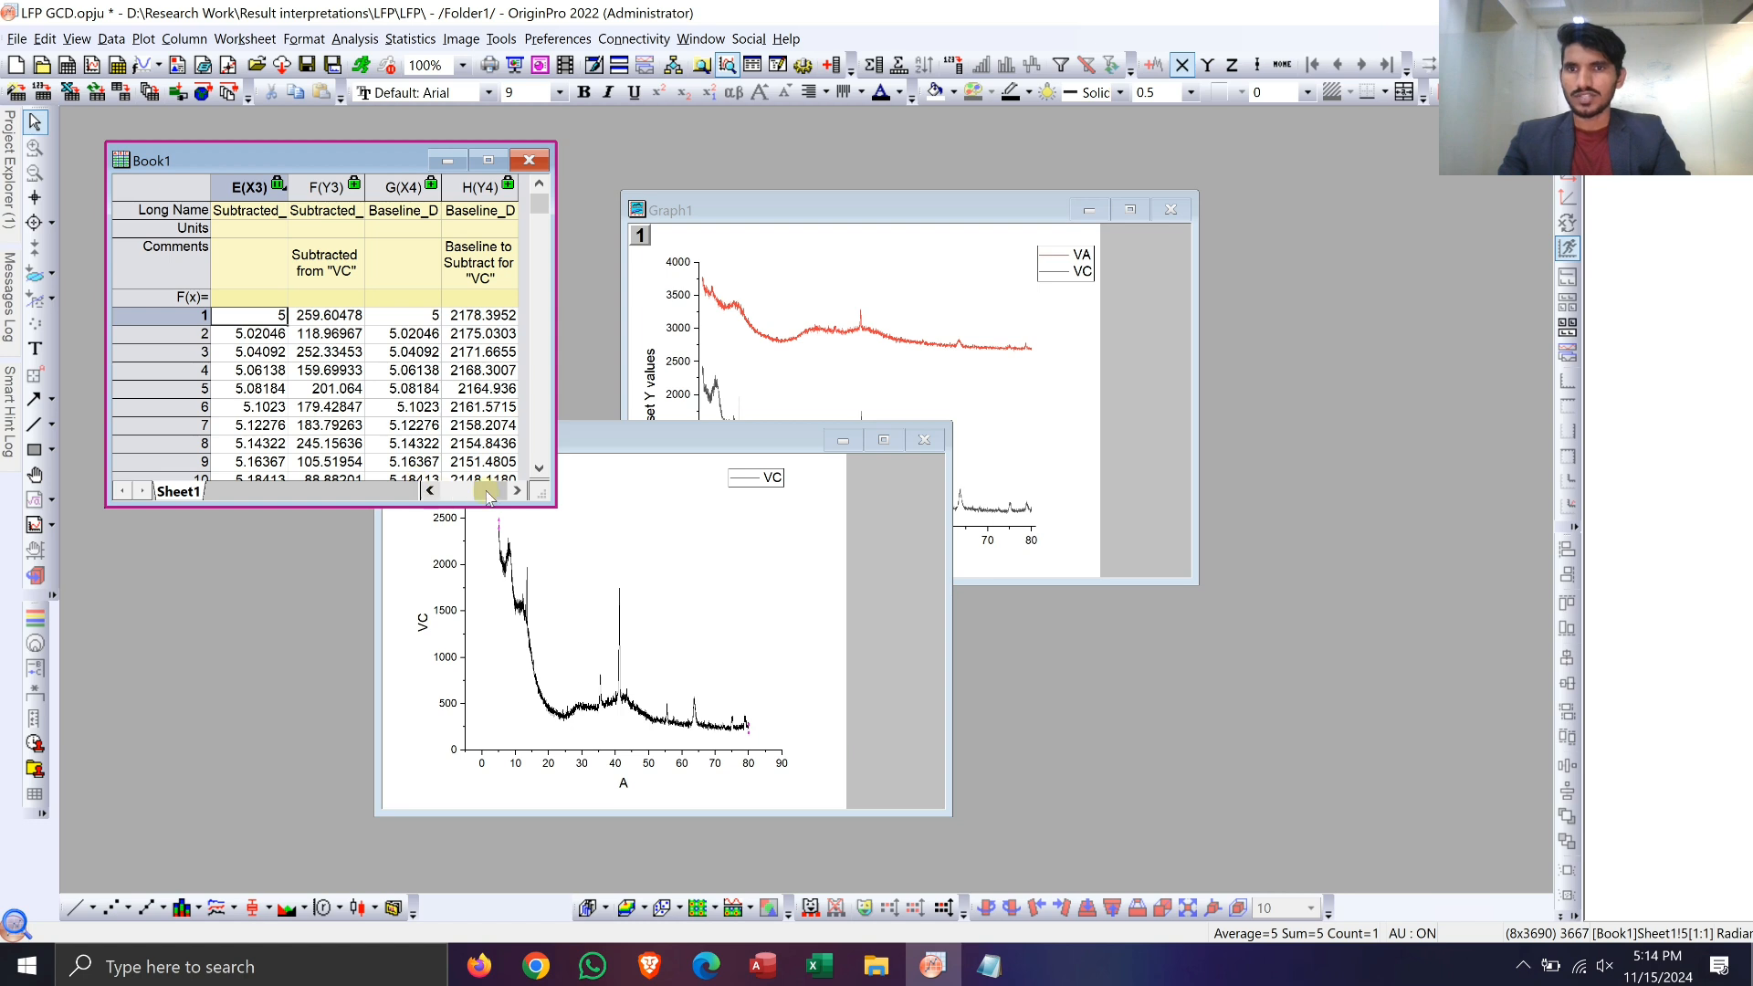
Step: Plot all data rows of columns C and D as a separate line graph of VA and resize its window
{"action": "left_click_drag", "start_coordinate": [487, 496], "coordinate": [445, 494]}
{"action": "left_click", "coordinate": [422, 314]}
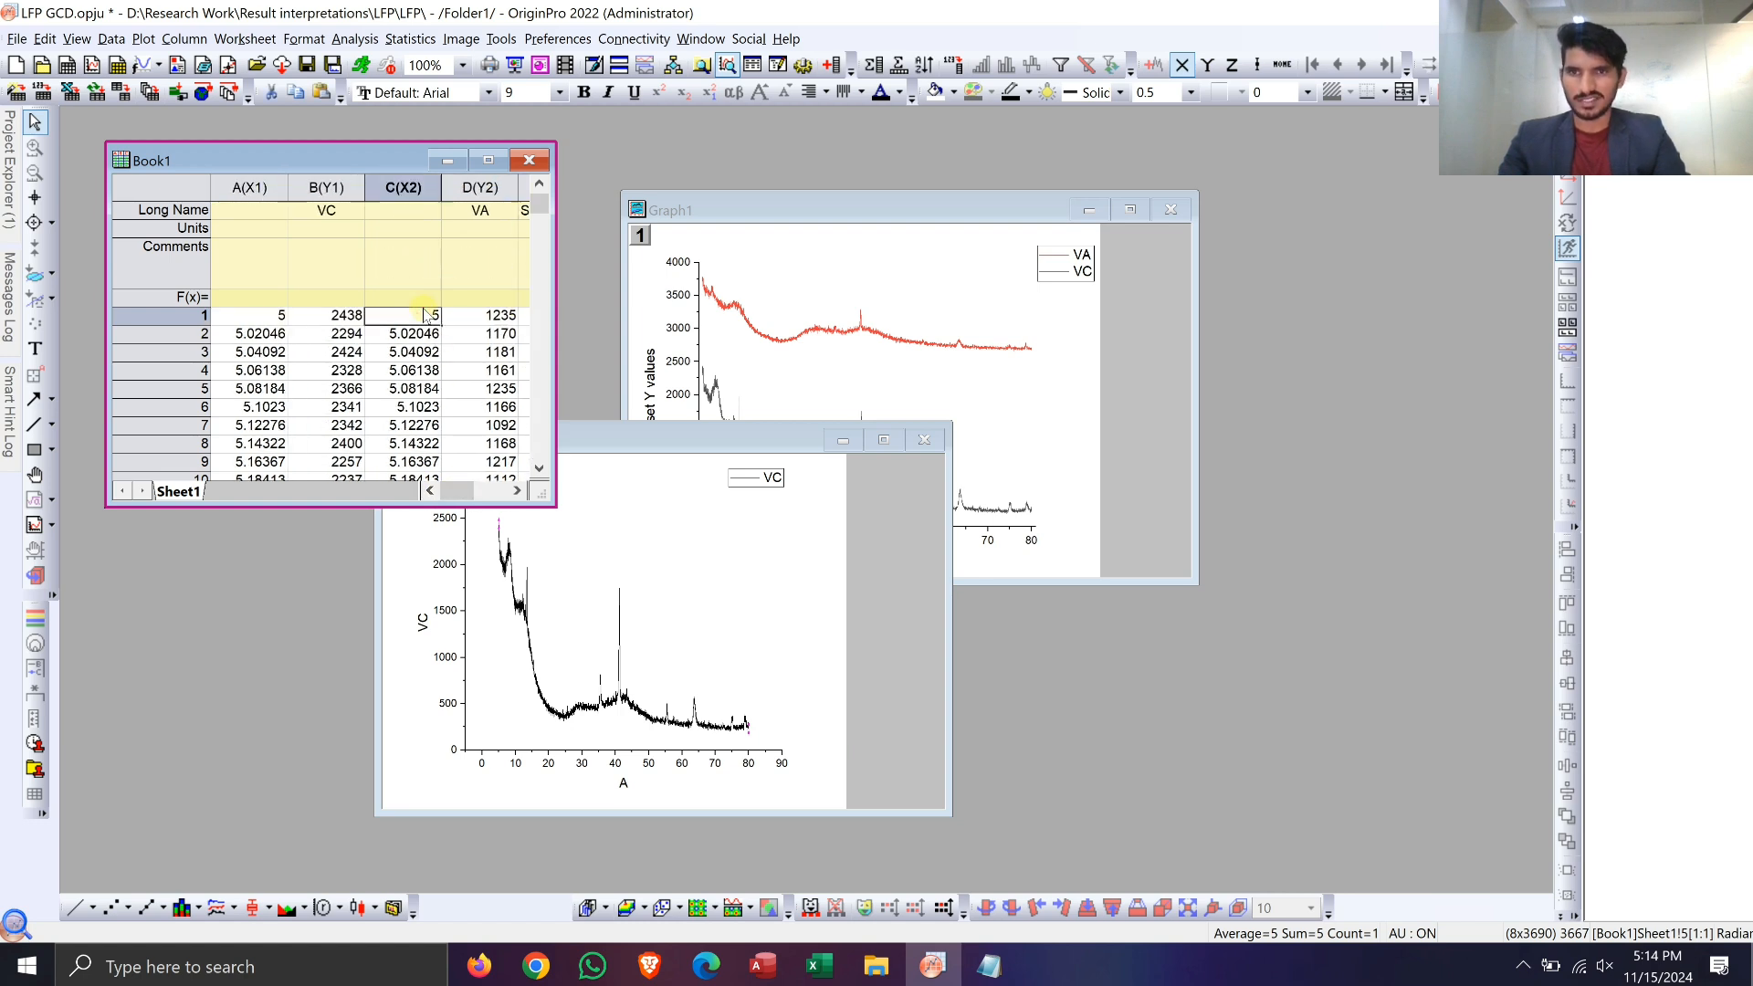
{"action": "key", "text": "shift+Right"}
{"action": "key", "text": "ctrl+shift+Down"}
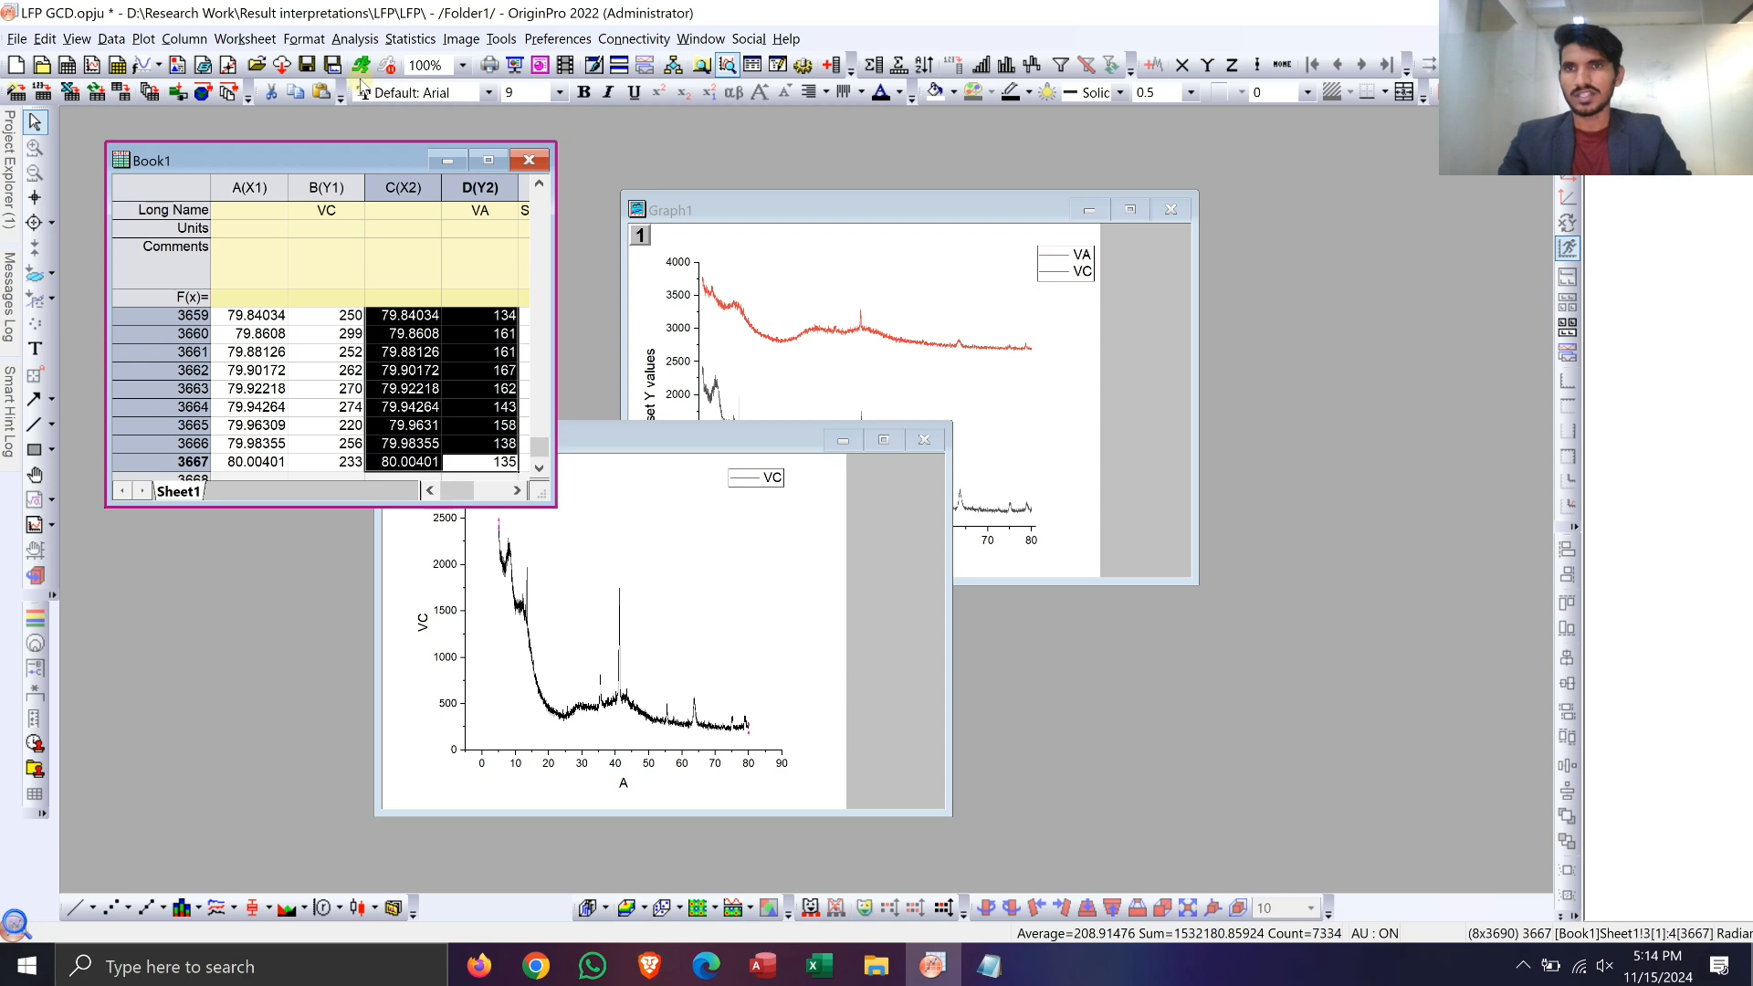
{"action": "left_click", "coordinate": [357, 39]}
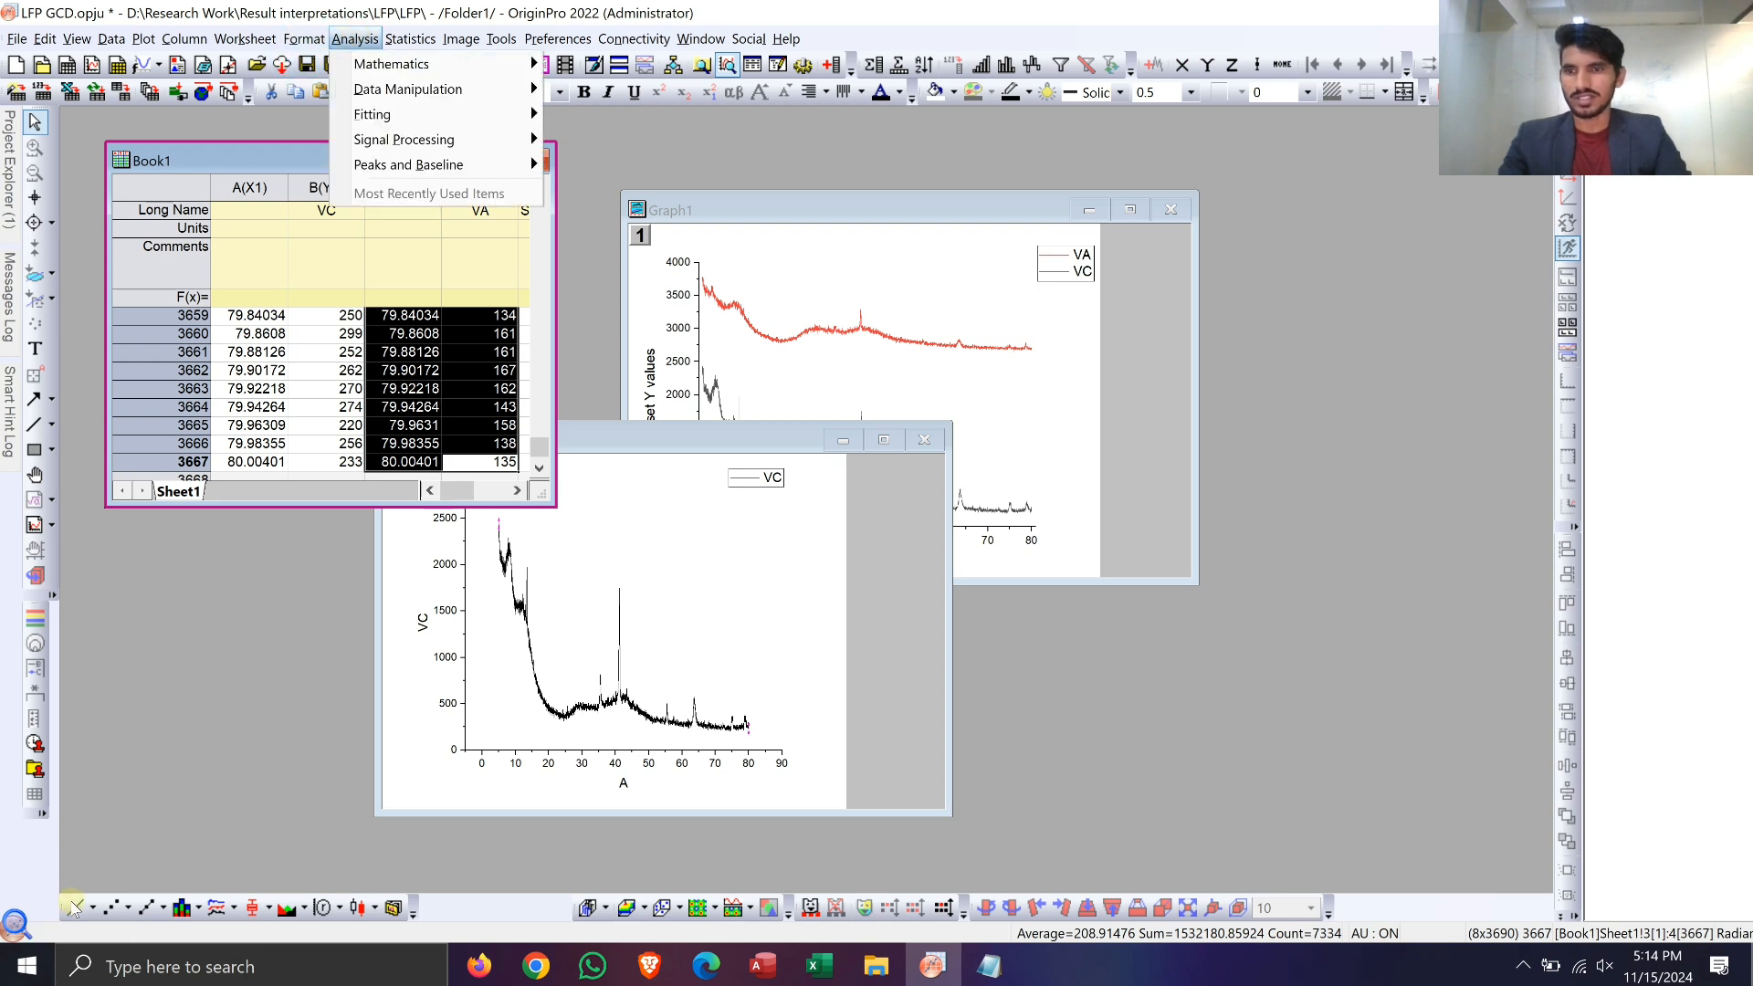
{"action": "left_click", "coordinate": [461, 39]}
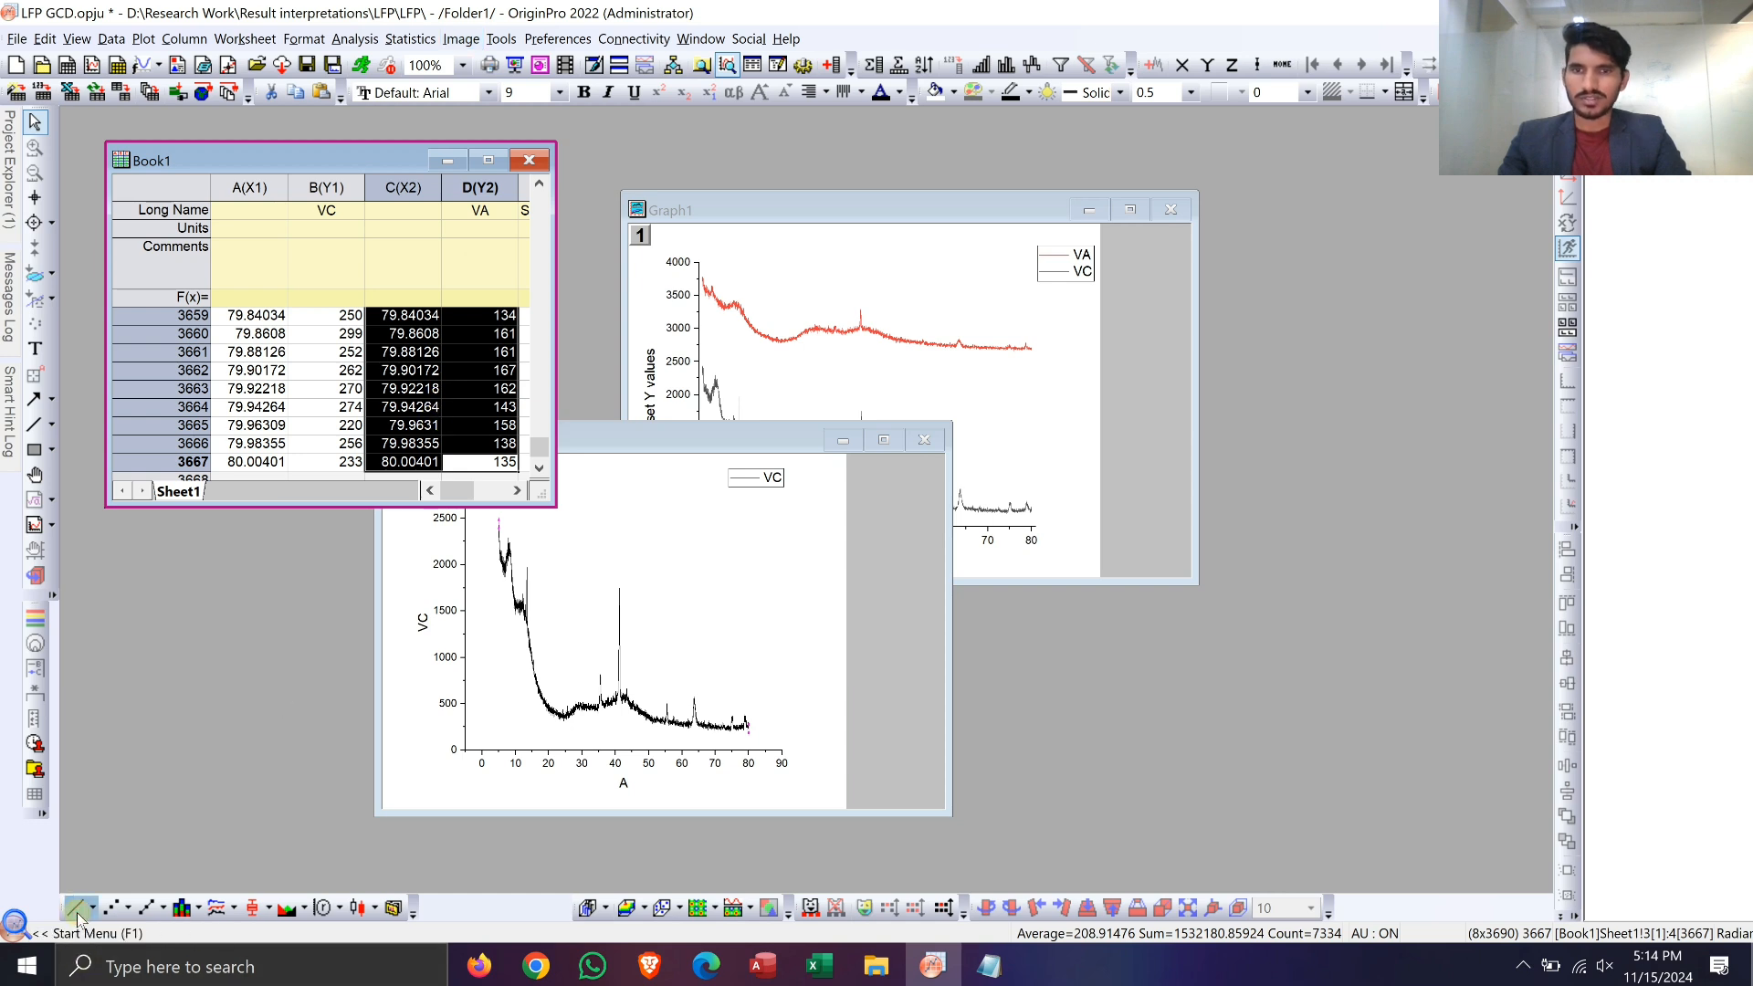
{"action": "left_click", "coordinate": [948, 747]}
{"action": "left_click_drag", "start_coordinate": [946, 729], "coordinate": [907, 314]}
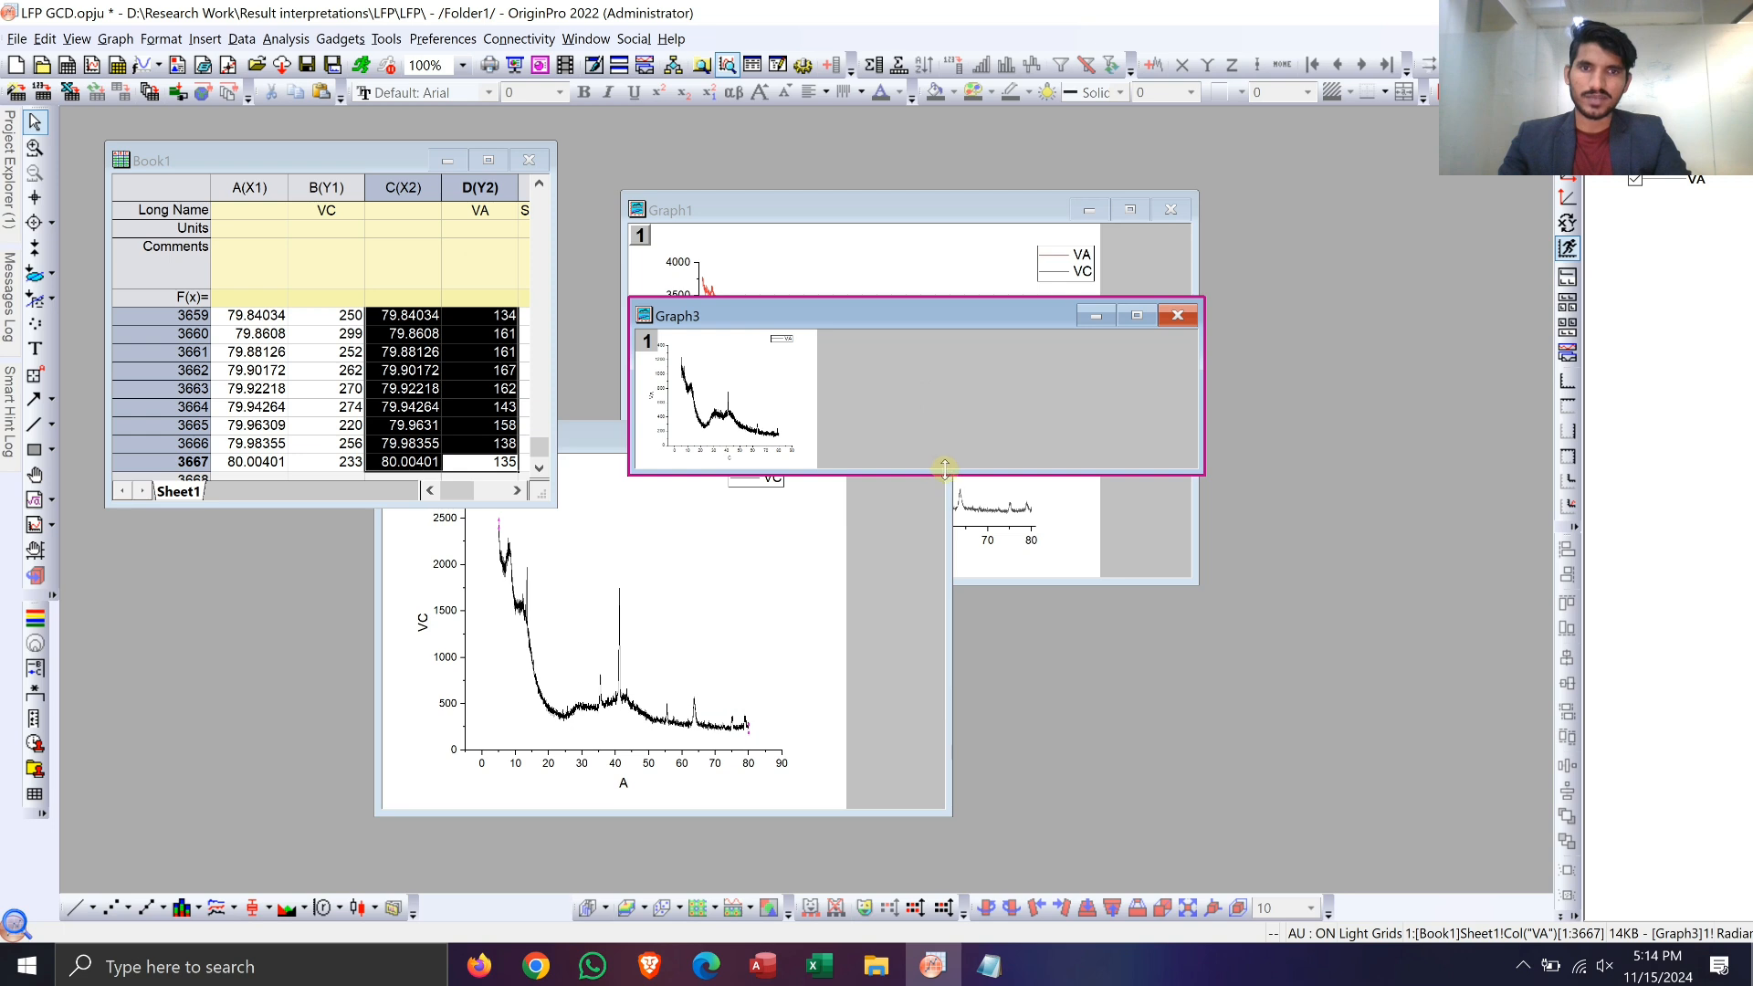
{"action": "left_click_drag", "start_coordinate": [946, 471], "coordinate": [998, 727]}
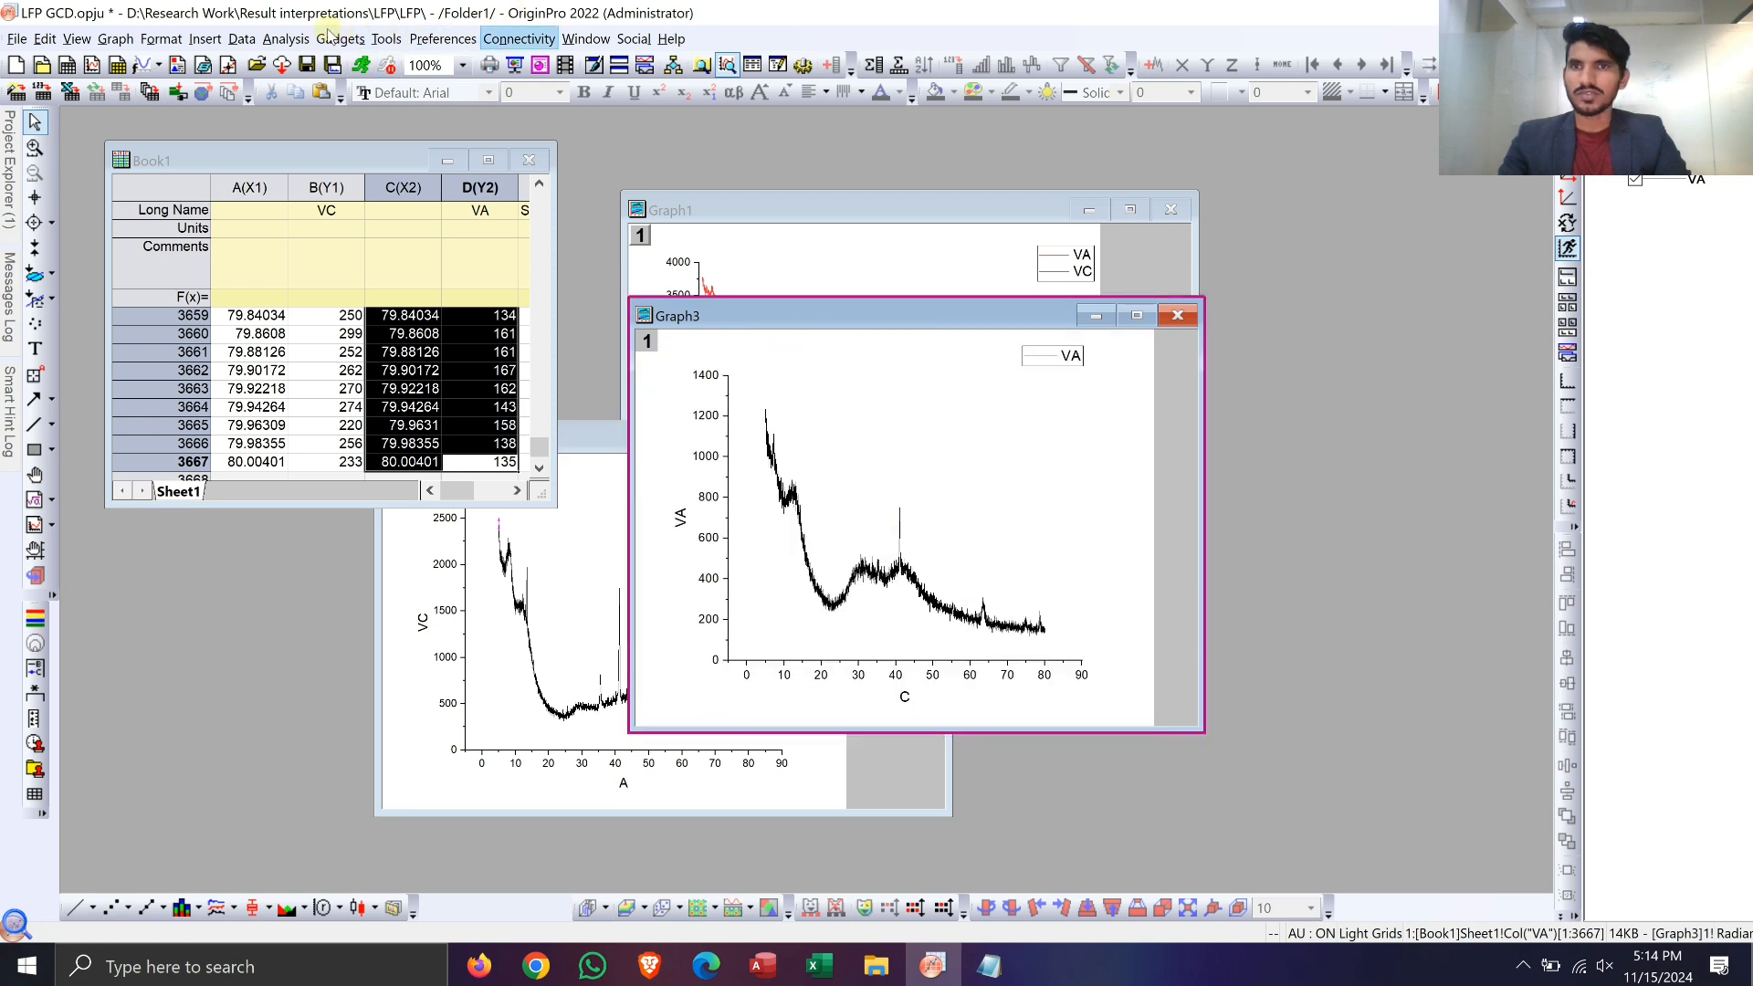
Step: Run the Peak Analyzer on the VA graph with the last used settings to subtract its baseline
{"action": "left_click", "coordinate": [286, 37]}
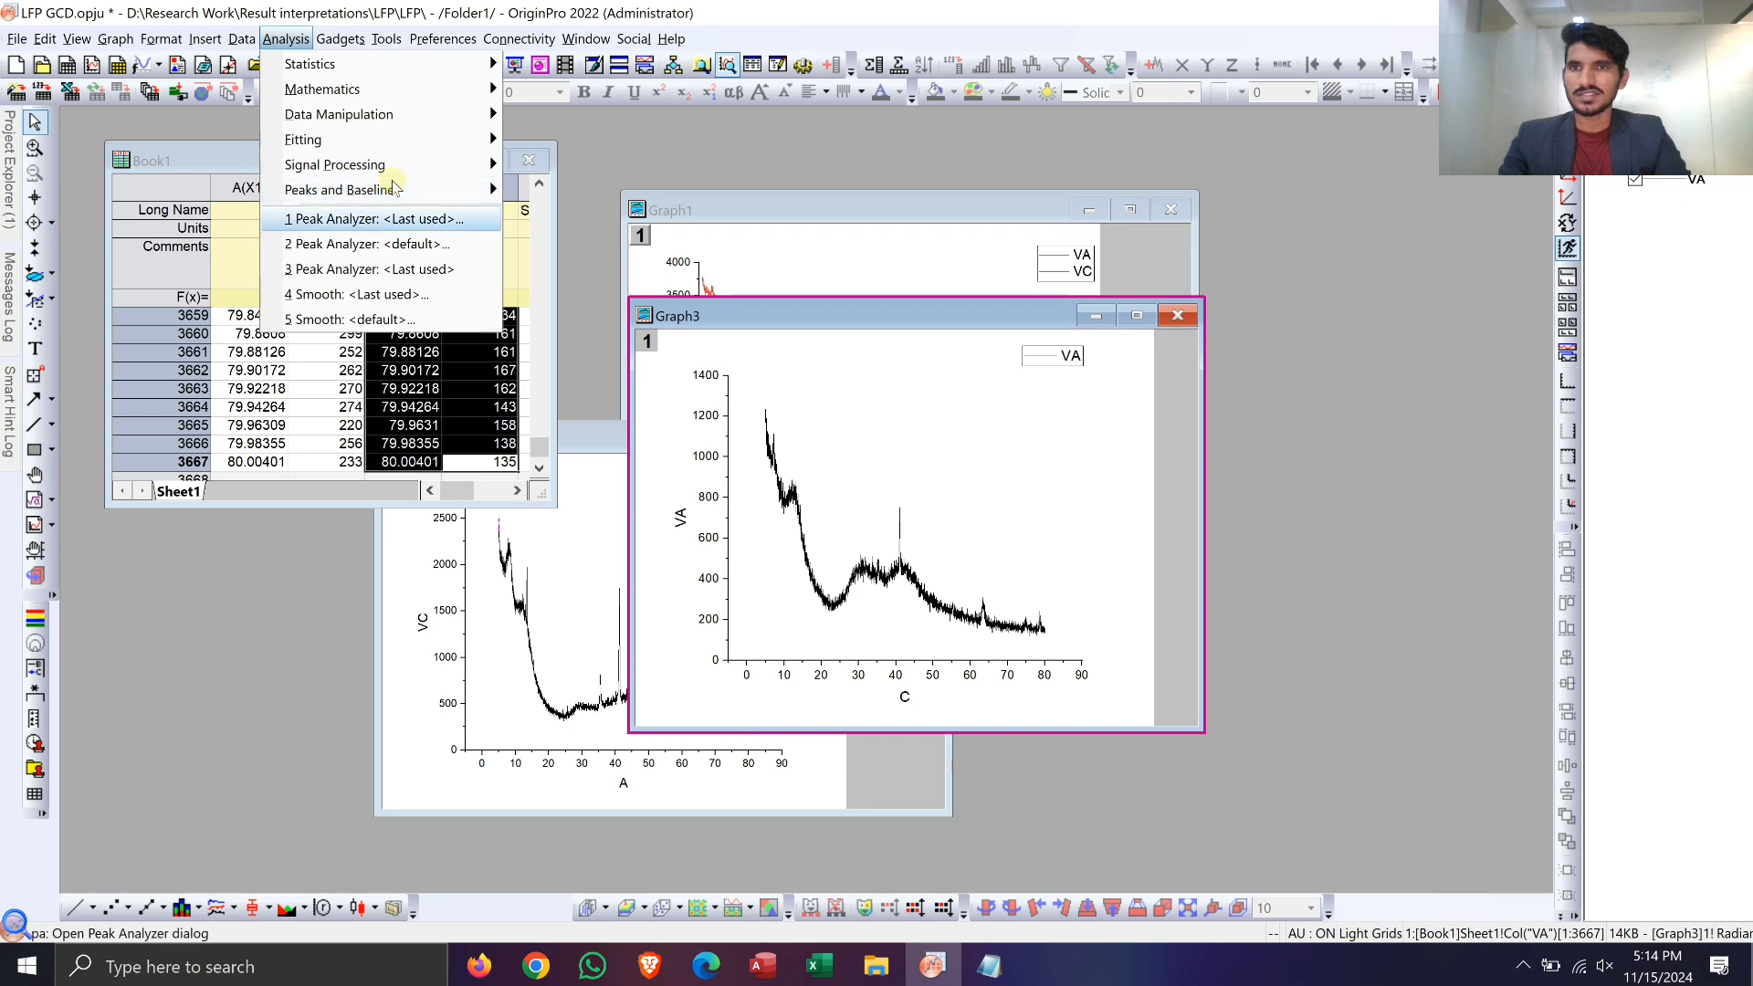
{"action": "mouse_move", "coordinate": [489, 189]}
{"action": "mouse_move", "coordinate": [589, 220]}
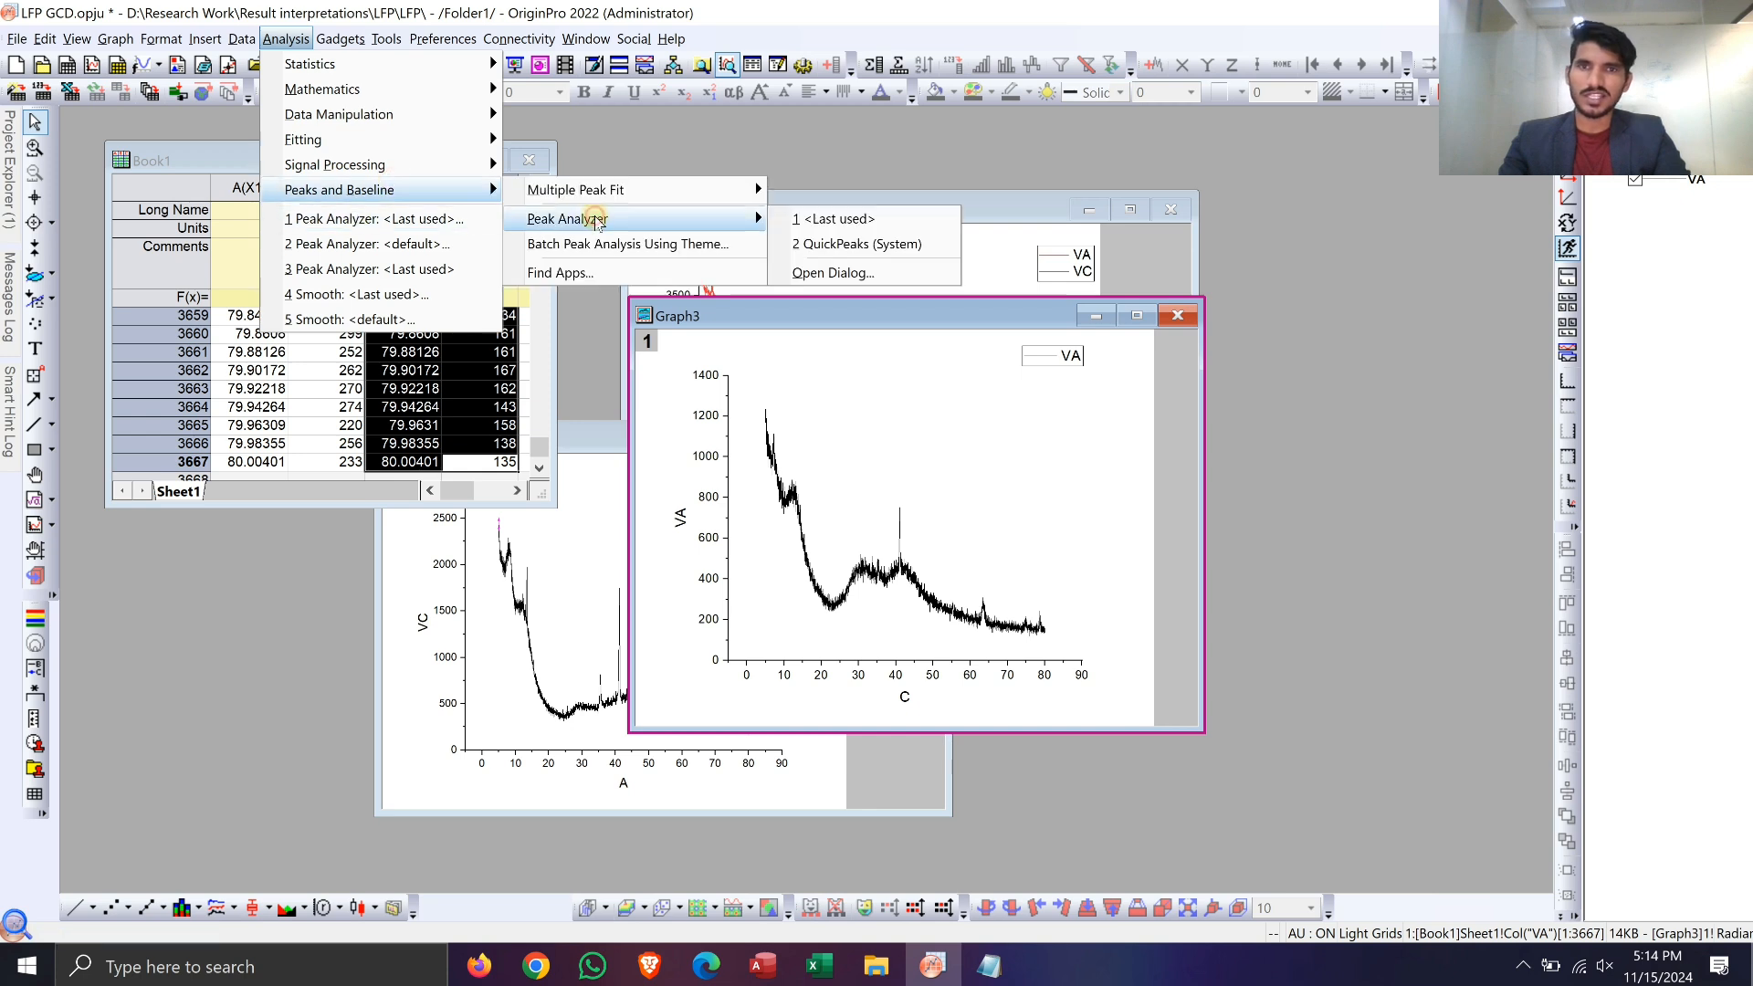
{"action": "left_click", "coordinate": [826, 225]}
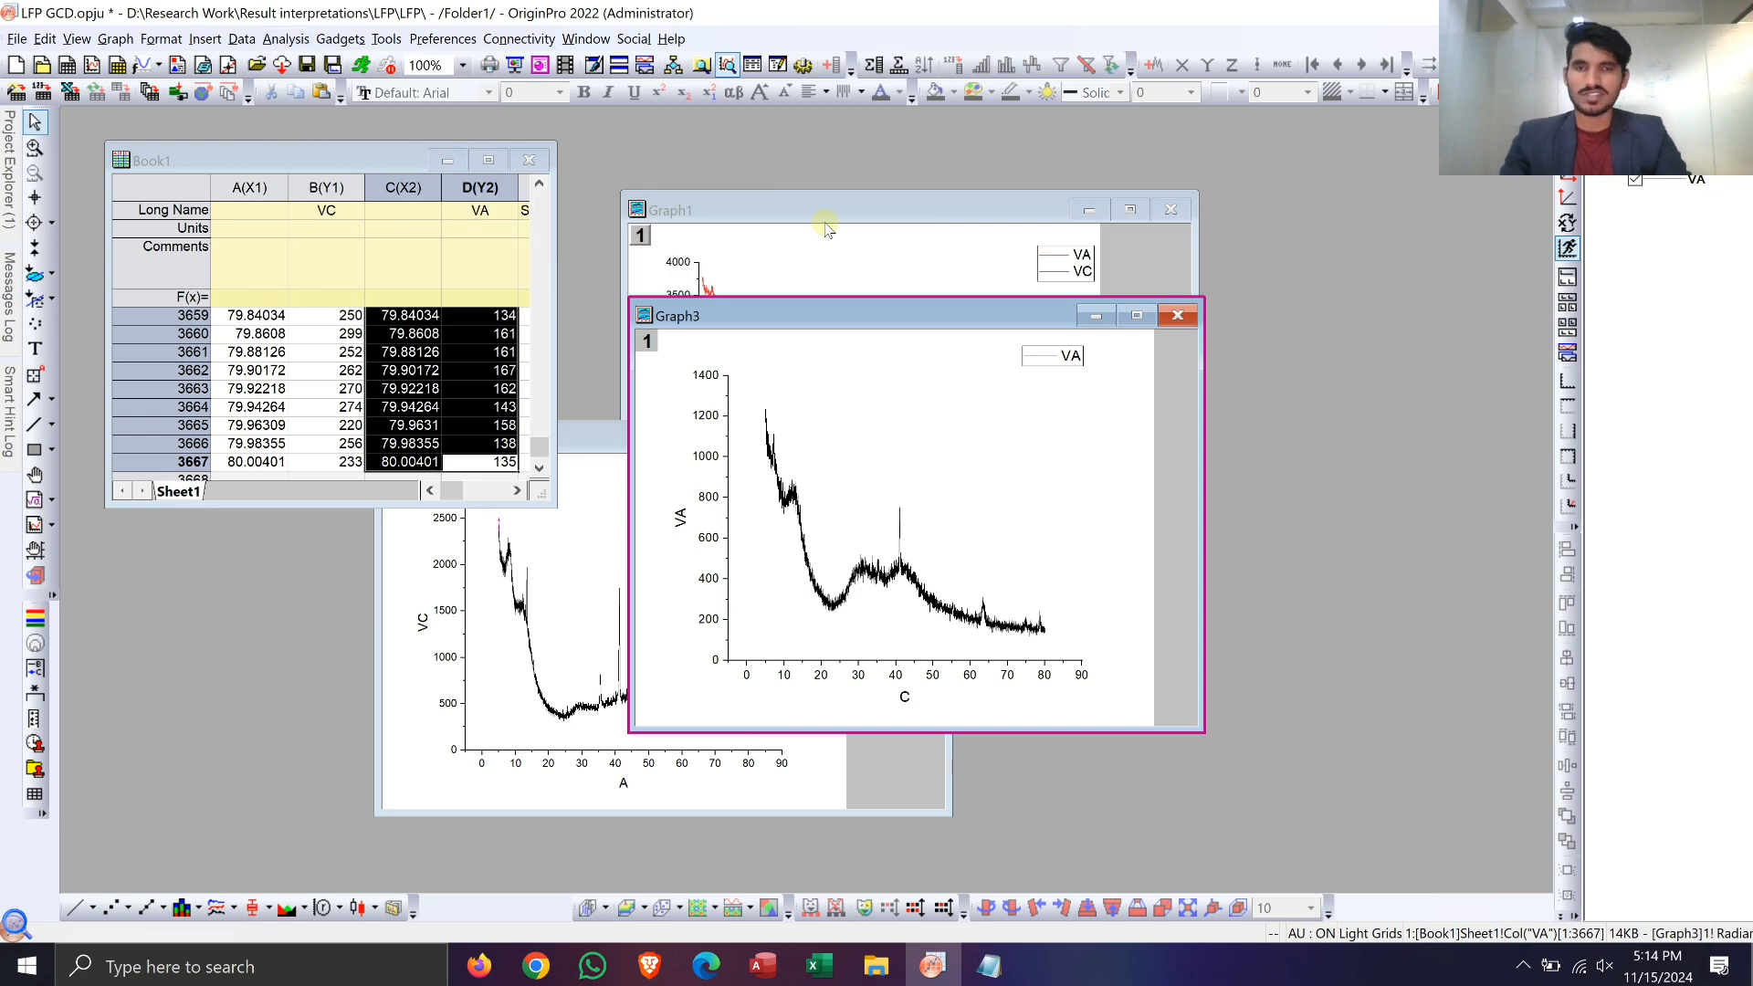
Step: Delete the separate VA and VC line graphs, Graph3 and Graph2
{"action": "left_click", "coordinate": [1177, 315]}
{"action": "left_click", "coordinate": [730, 543]}
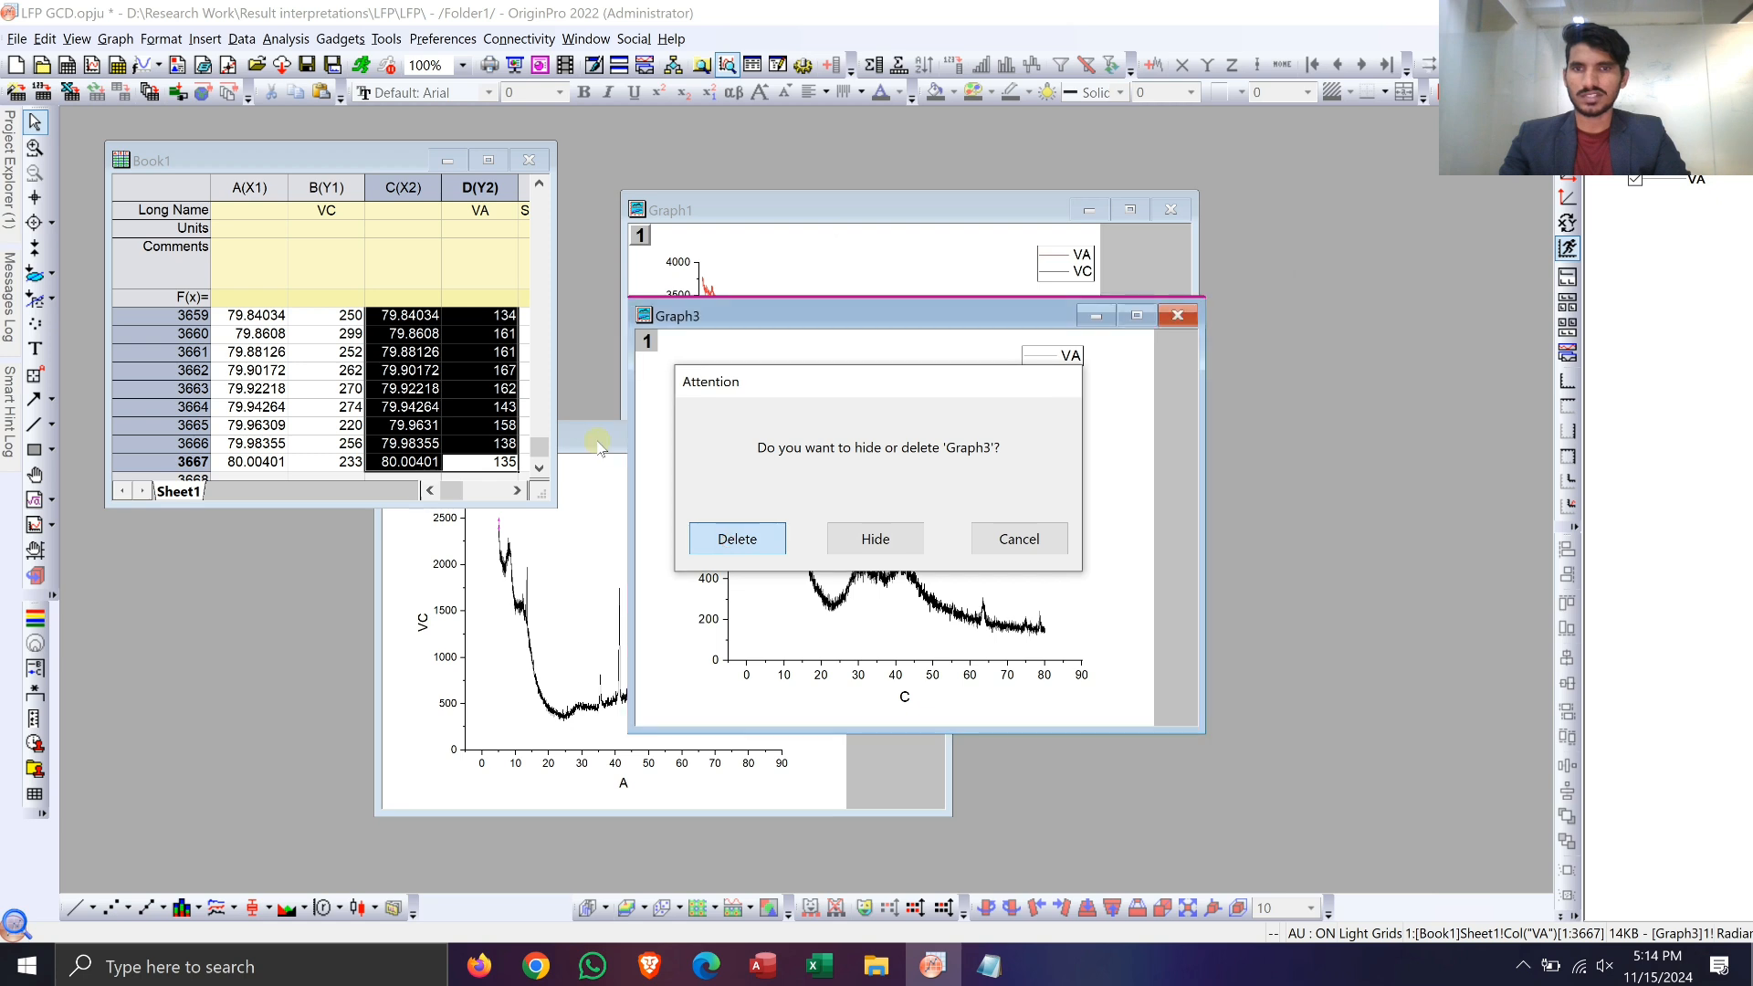
{"action": "left_click", "coordinate": [925, 435]}
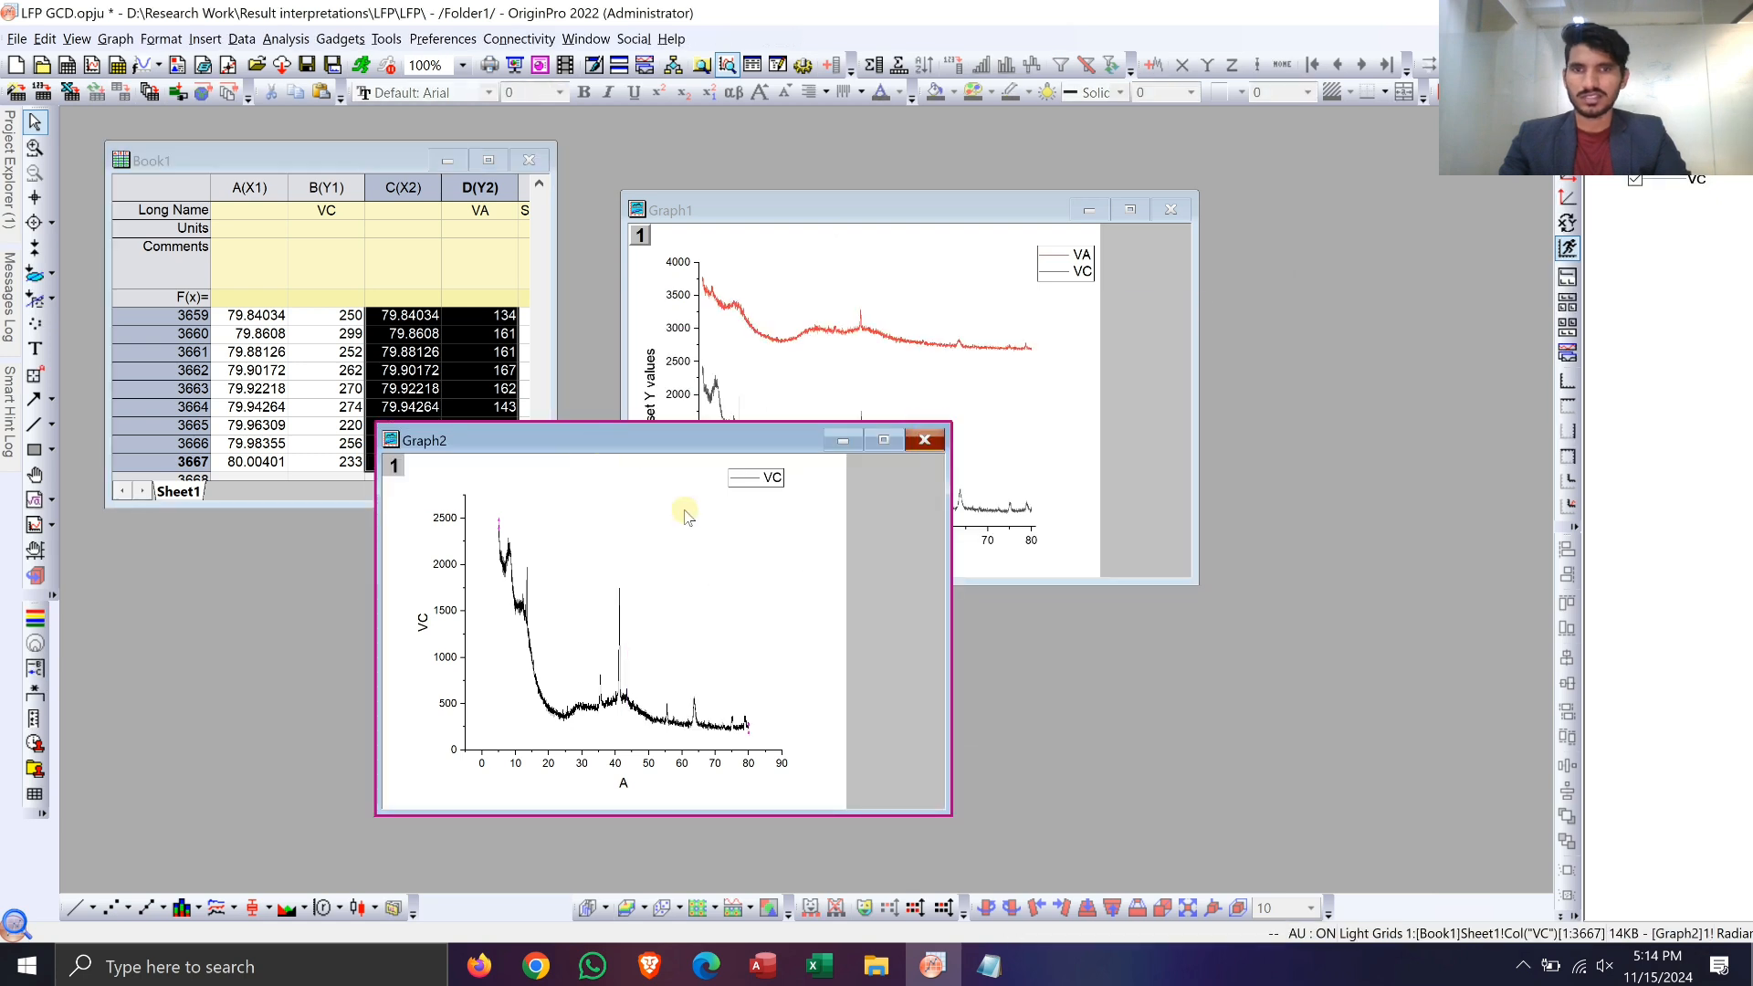
{"action": "left_click", "coordinate": [738, 538]}
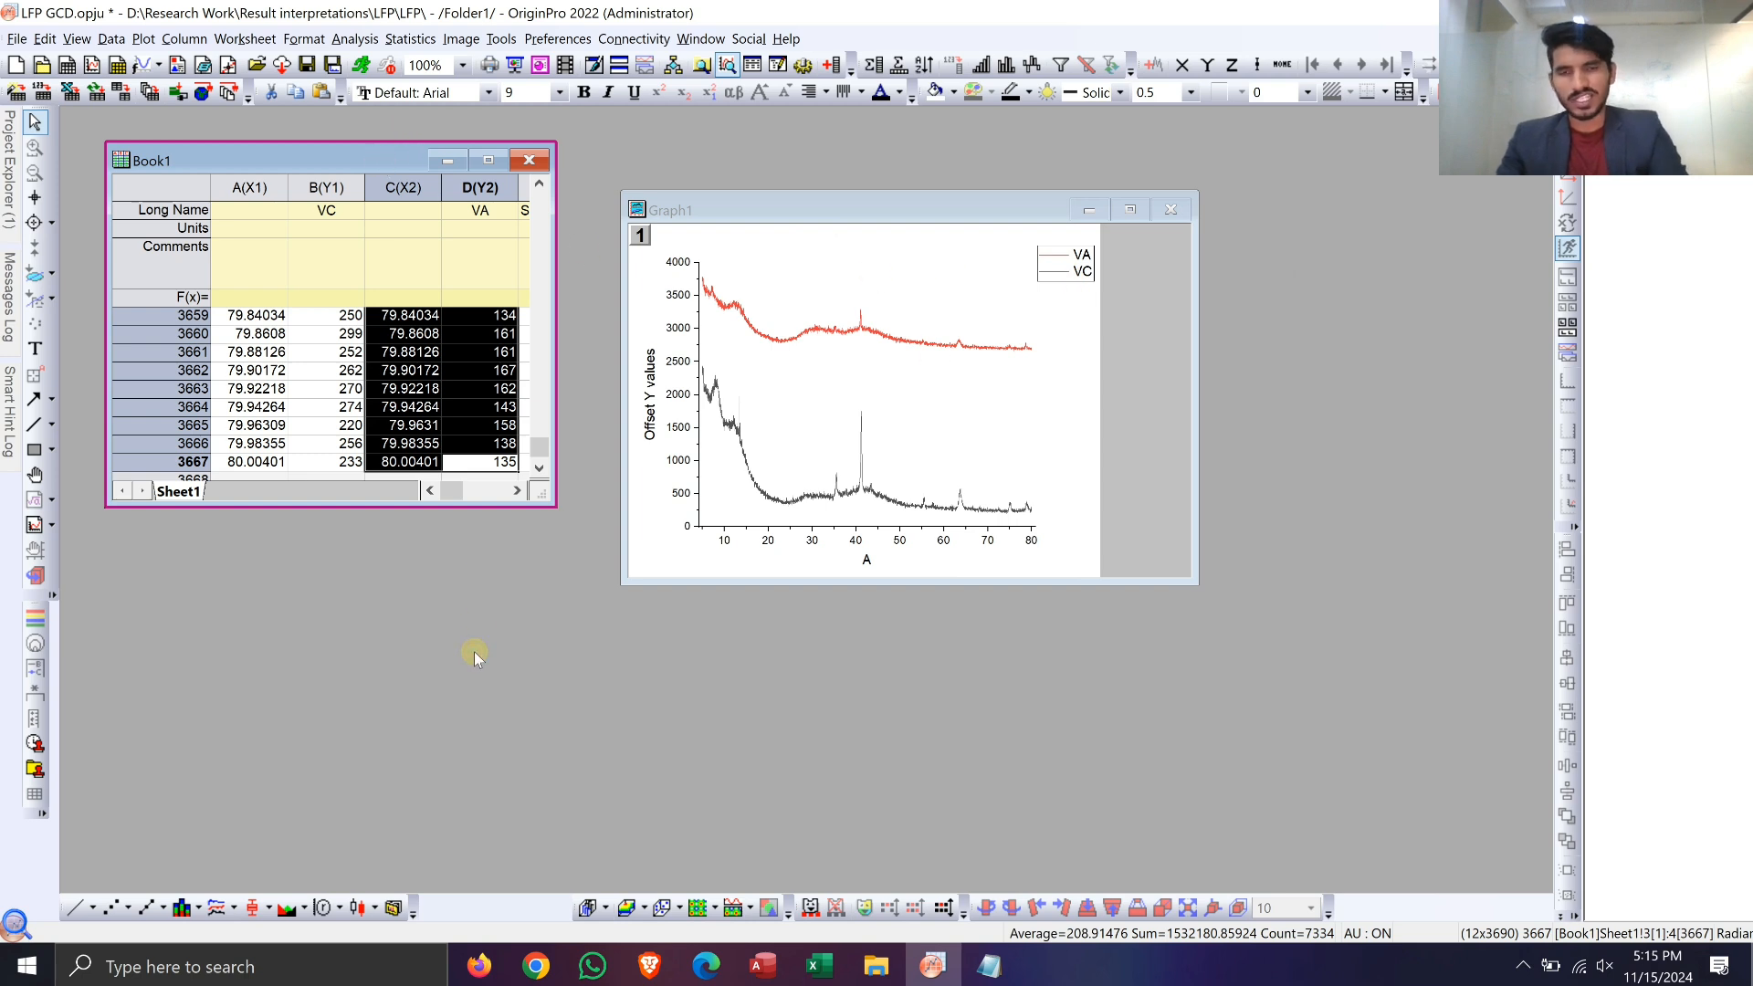
Step: Create a new workbook with four columns designated as alternating X and Y pairs
{"action": "key", "text": "ctrl+n"}
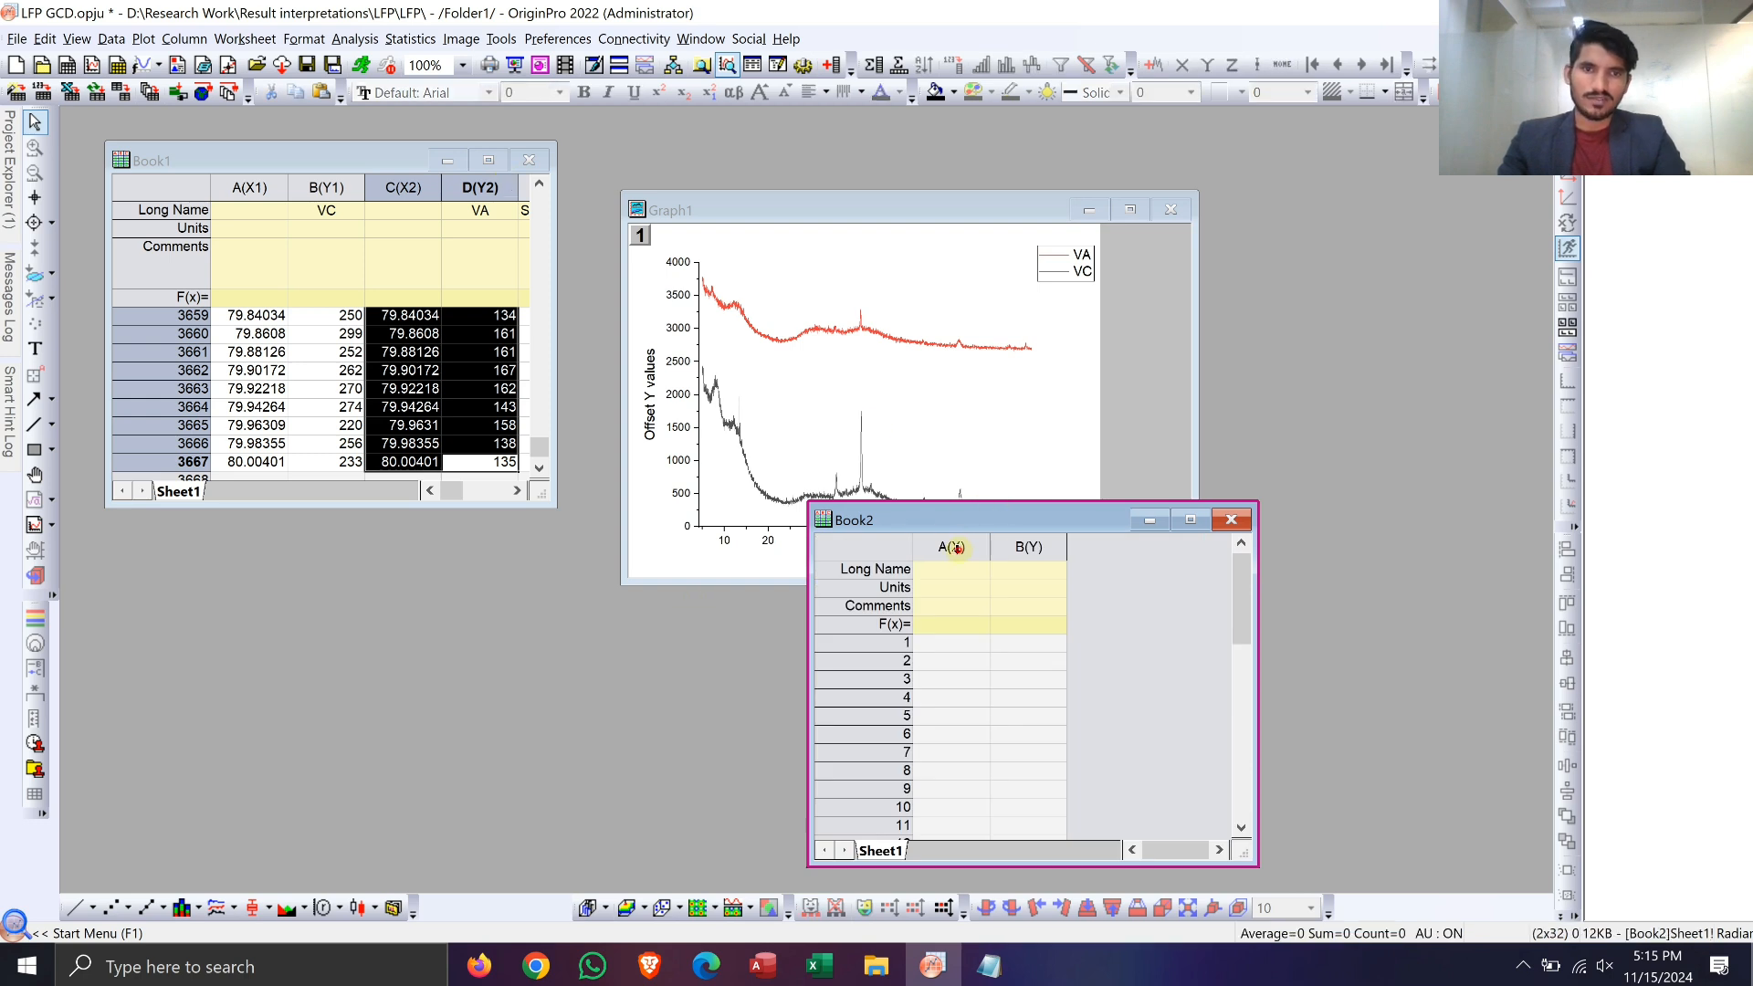
{"action": "left_click_drag", "start_coordinate": [955, 547], "coordinate": [1028, 547]}
{"action": "right_click", "coordinate": [971, 547]}
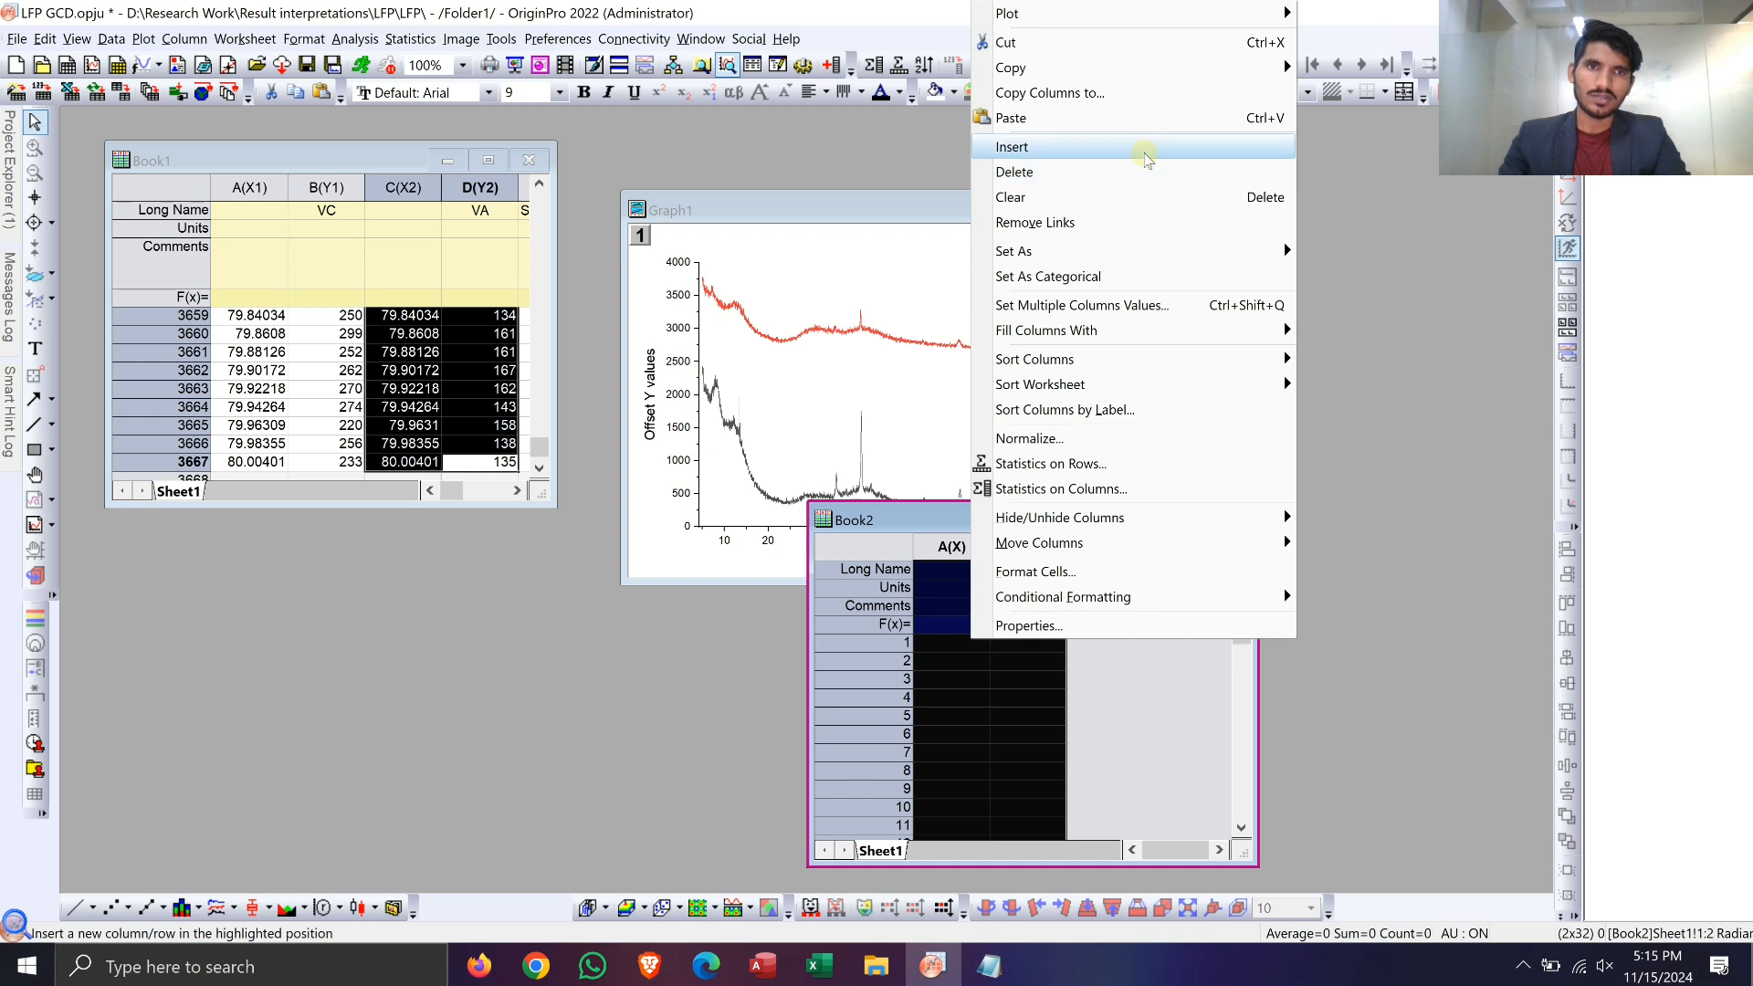
{"action": "left_click", "coordinate": [1143, 147]}
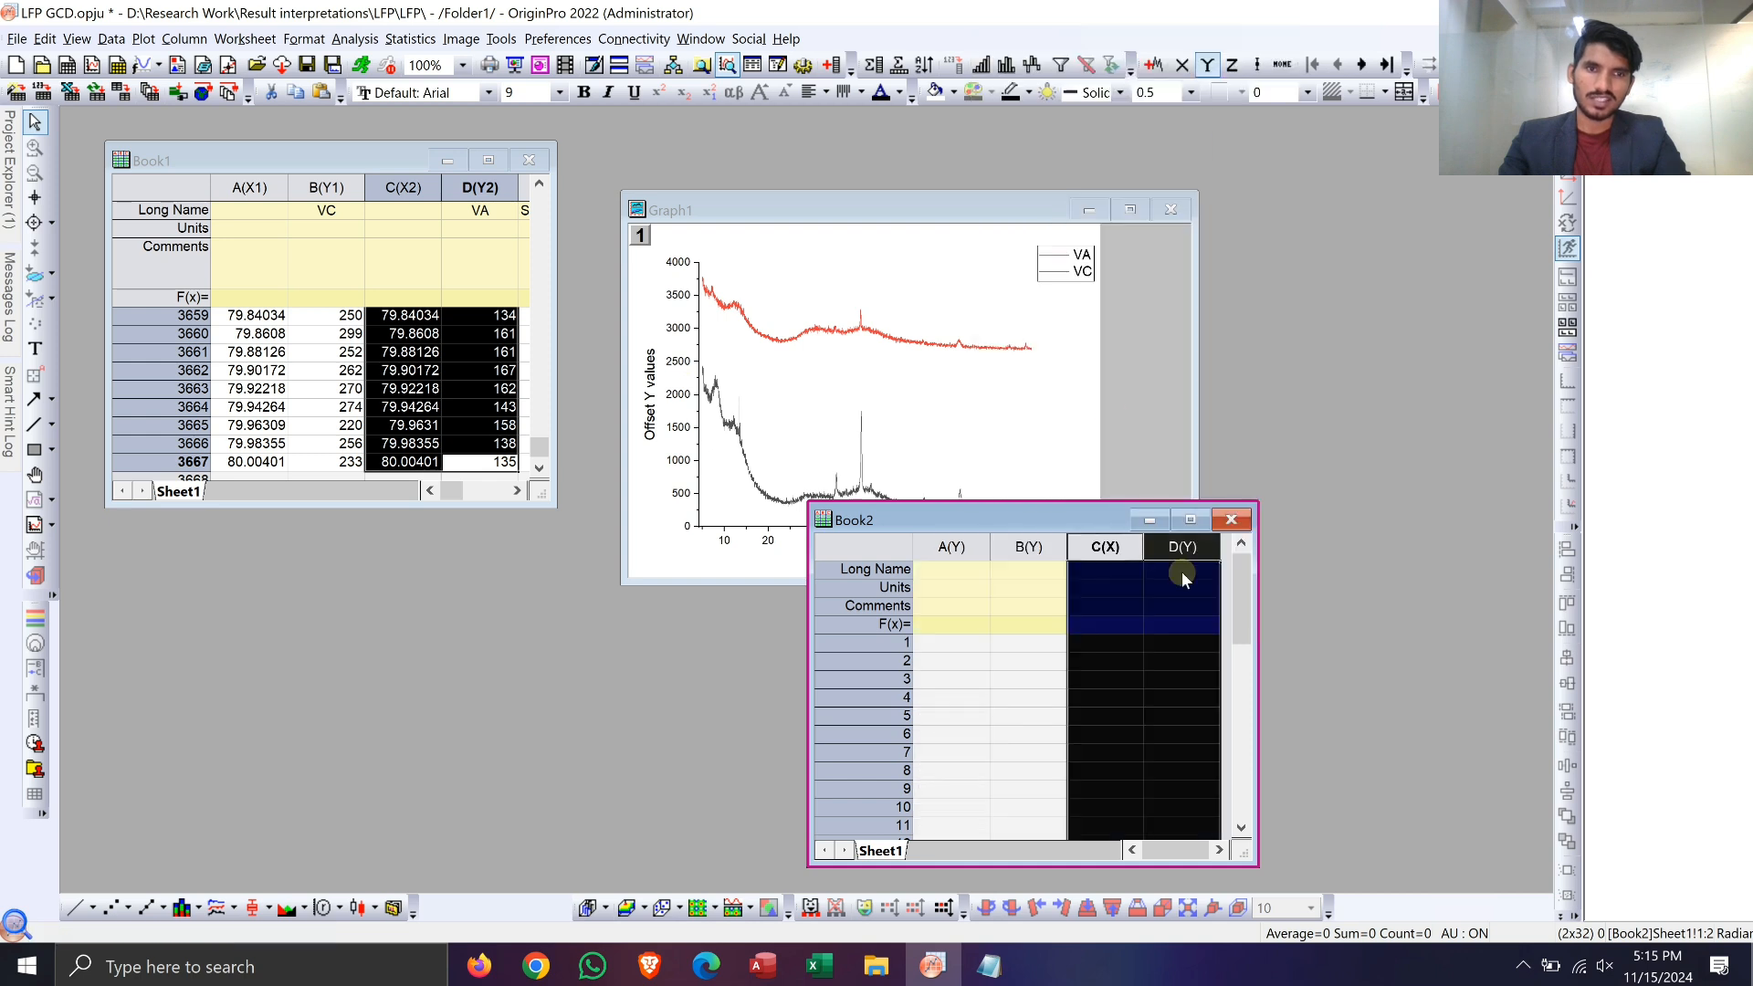
{"action": "left_click", "coordinate": [965, 547]}
{"action": "right_click", "coordinate": [967, 548]}
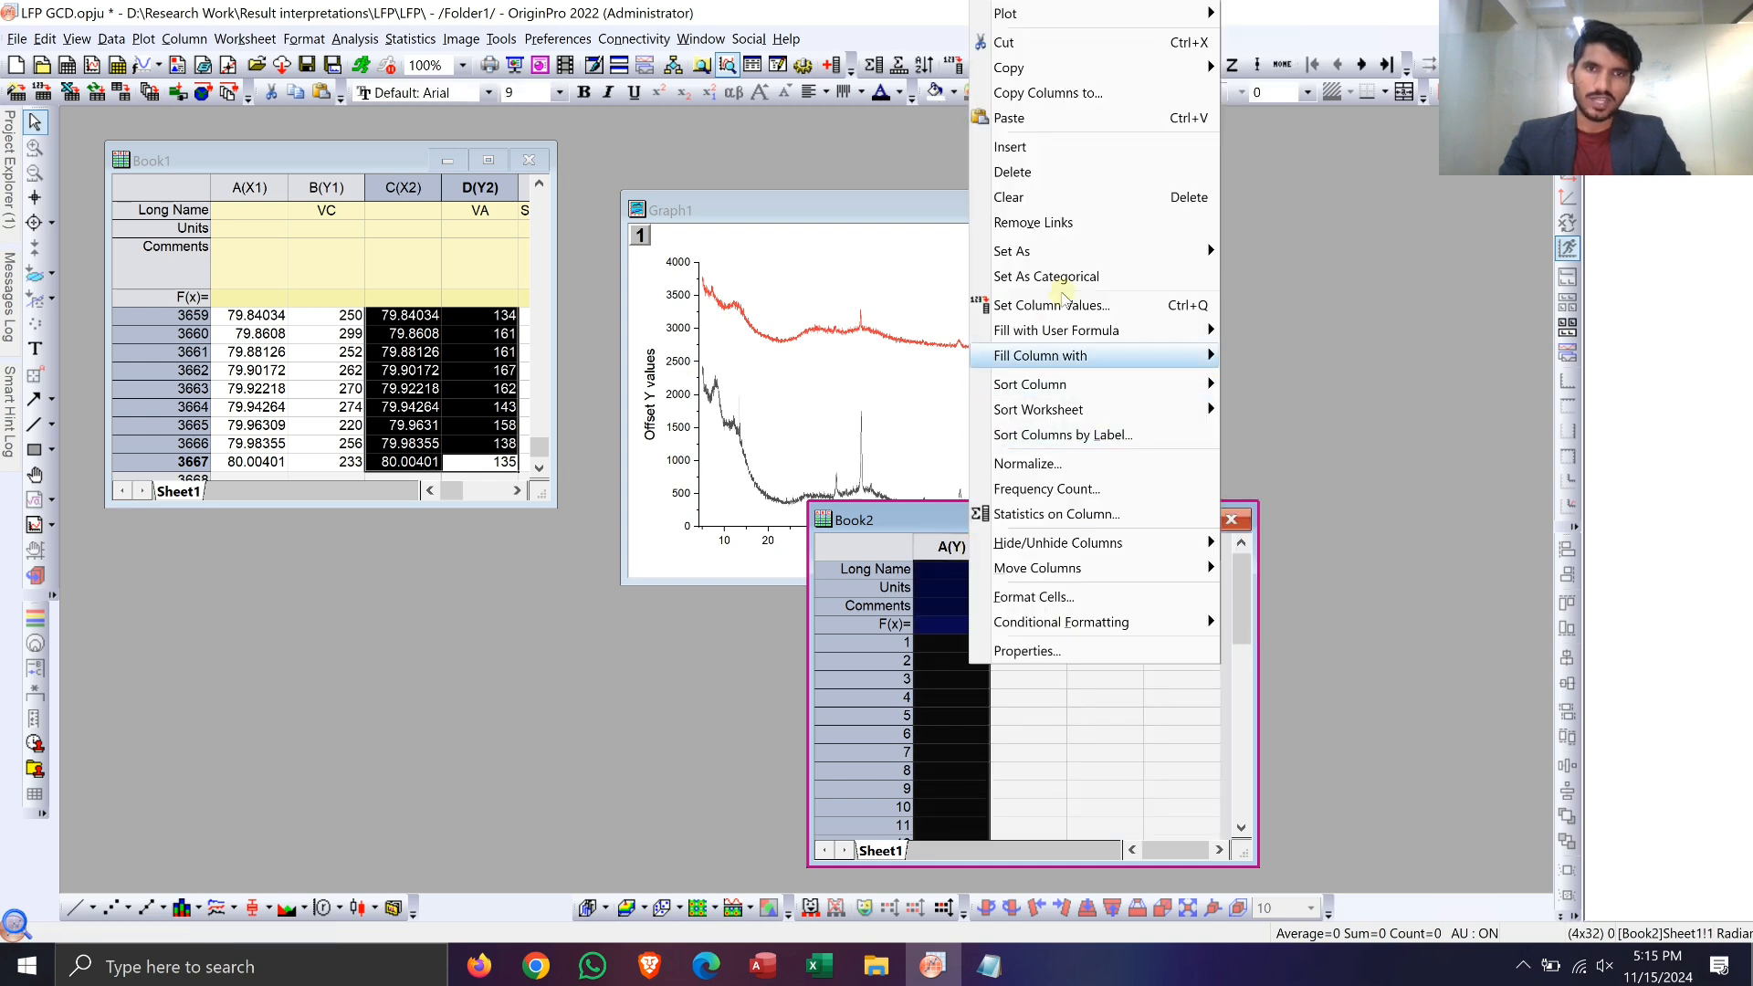
{"action": "left_click", "coordinate": [1231, 248]}
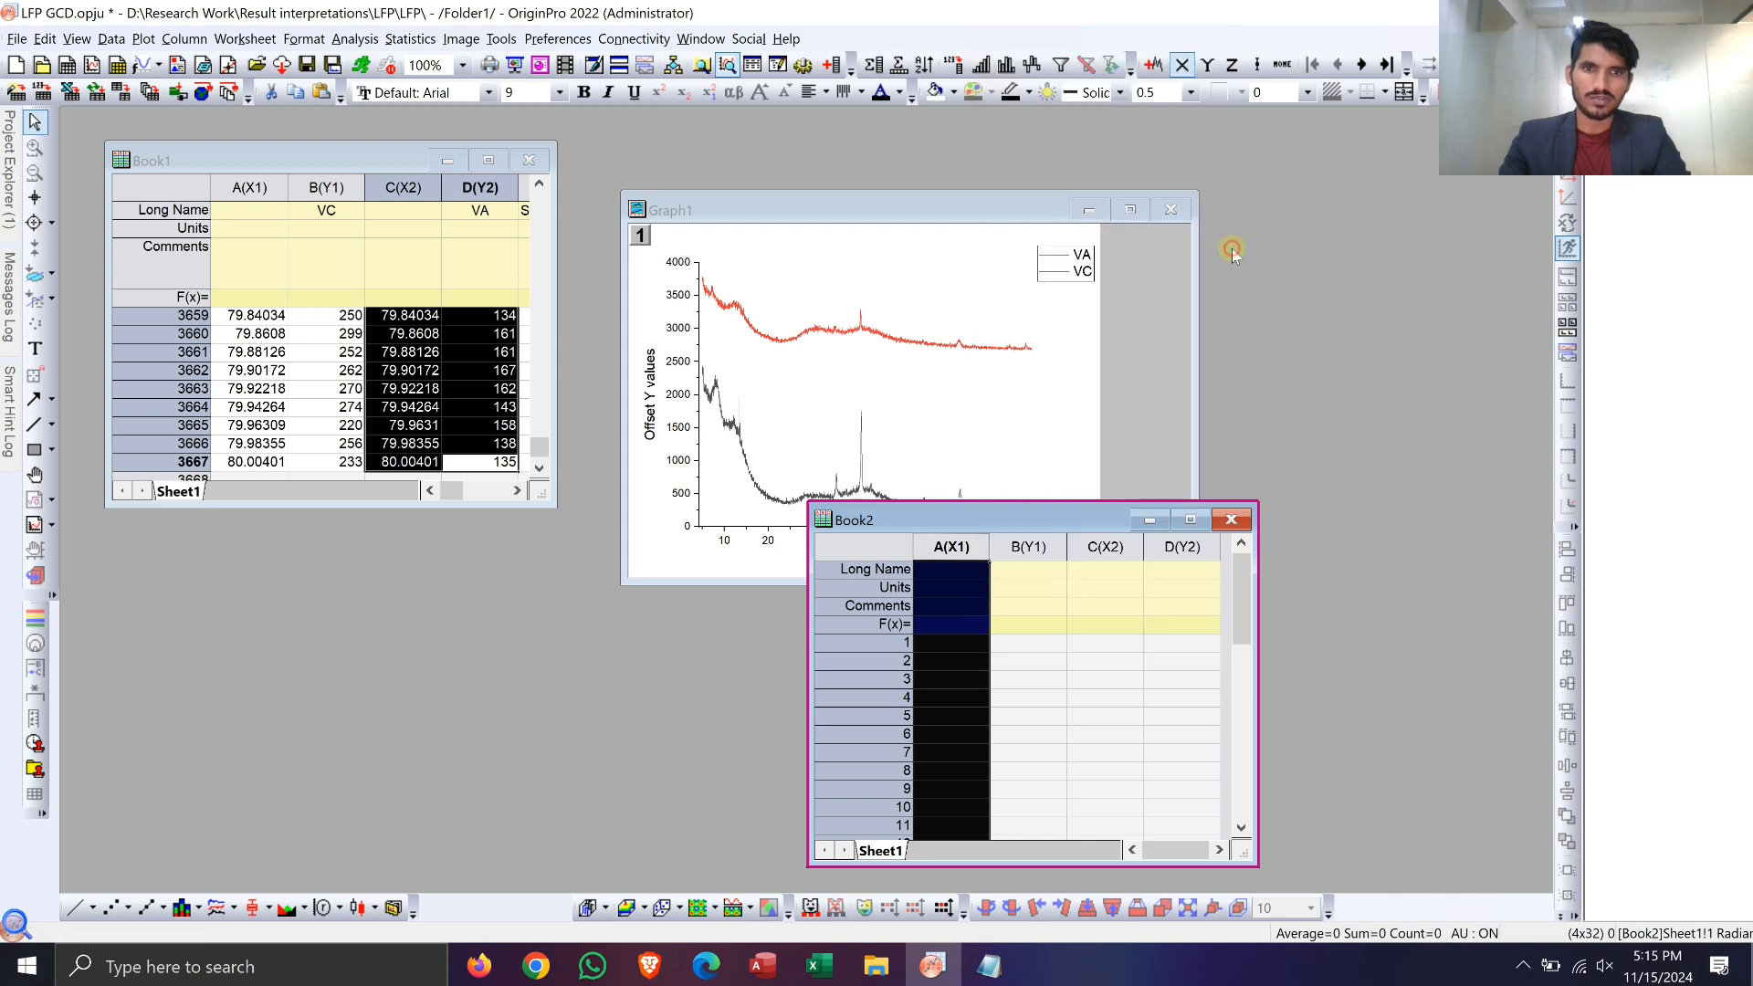
Step: In the new workbook Book2, enter the long name VC for column B and VA for column D
{"action": "left_click", "coordinate": [378, 165]}
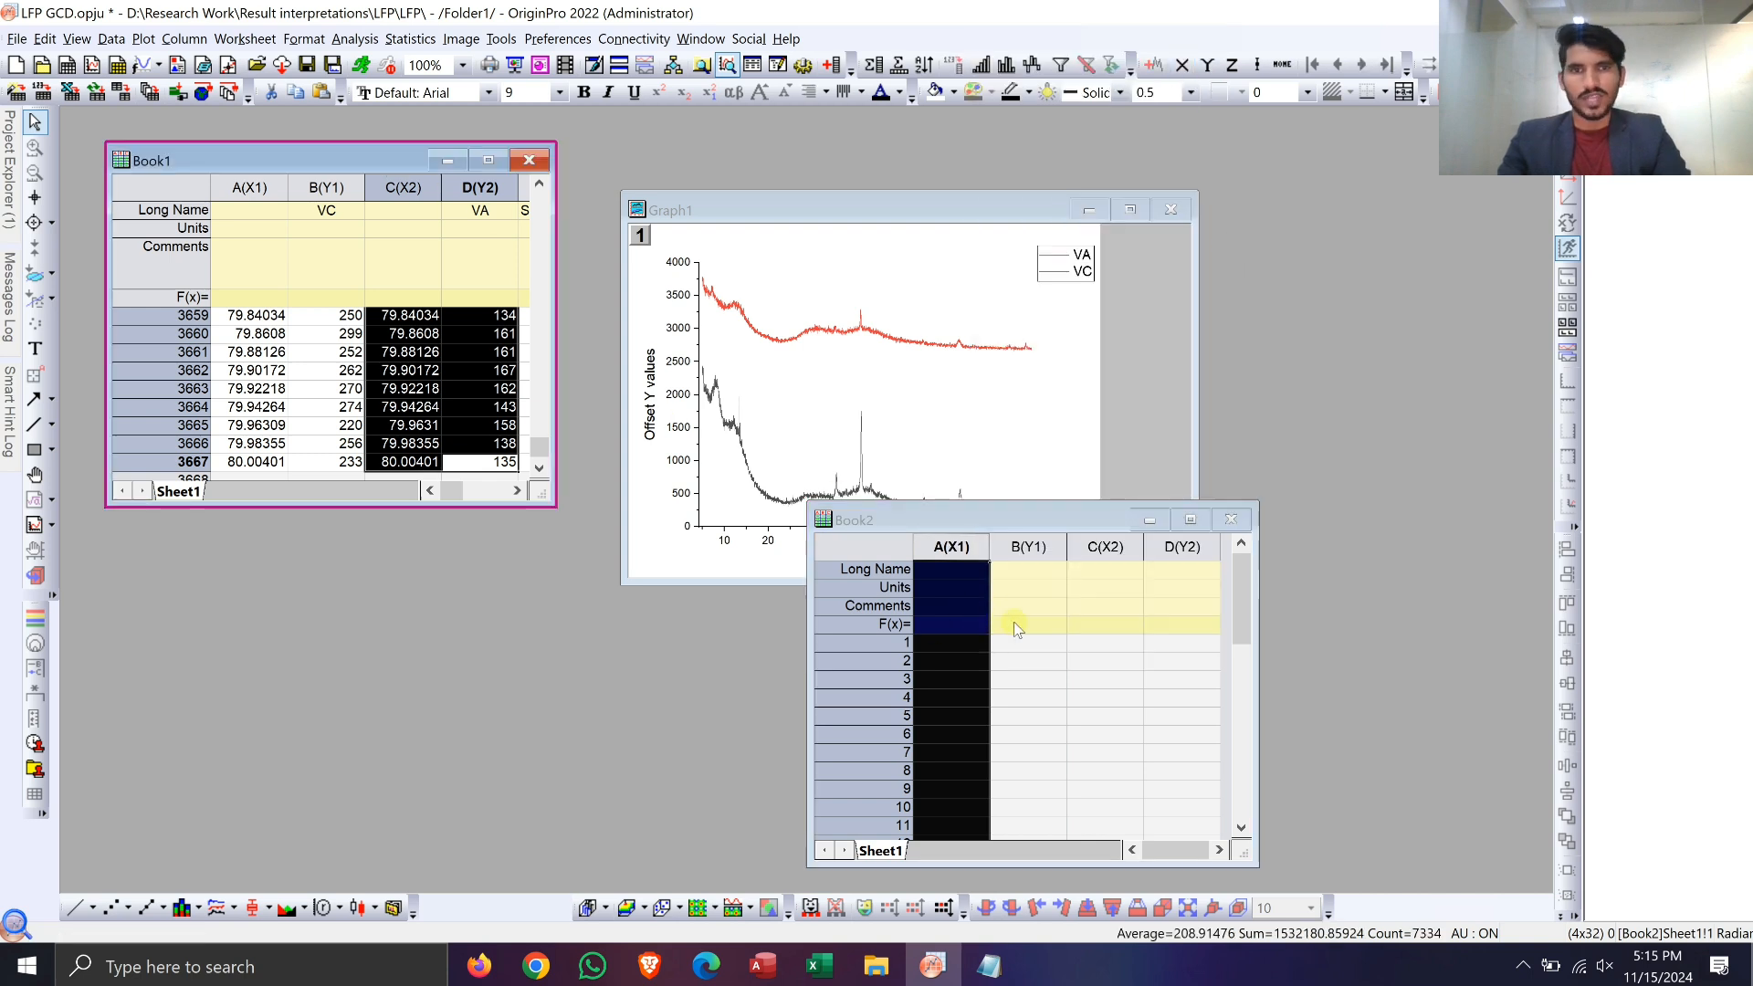
{"action": "left_click", "coordinate": [1030, 575]}
{"action": "type", "text": "V"}
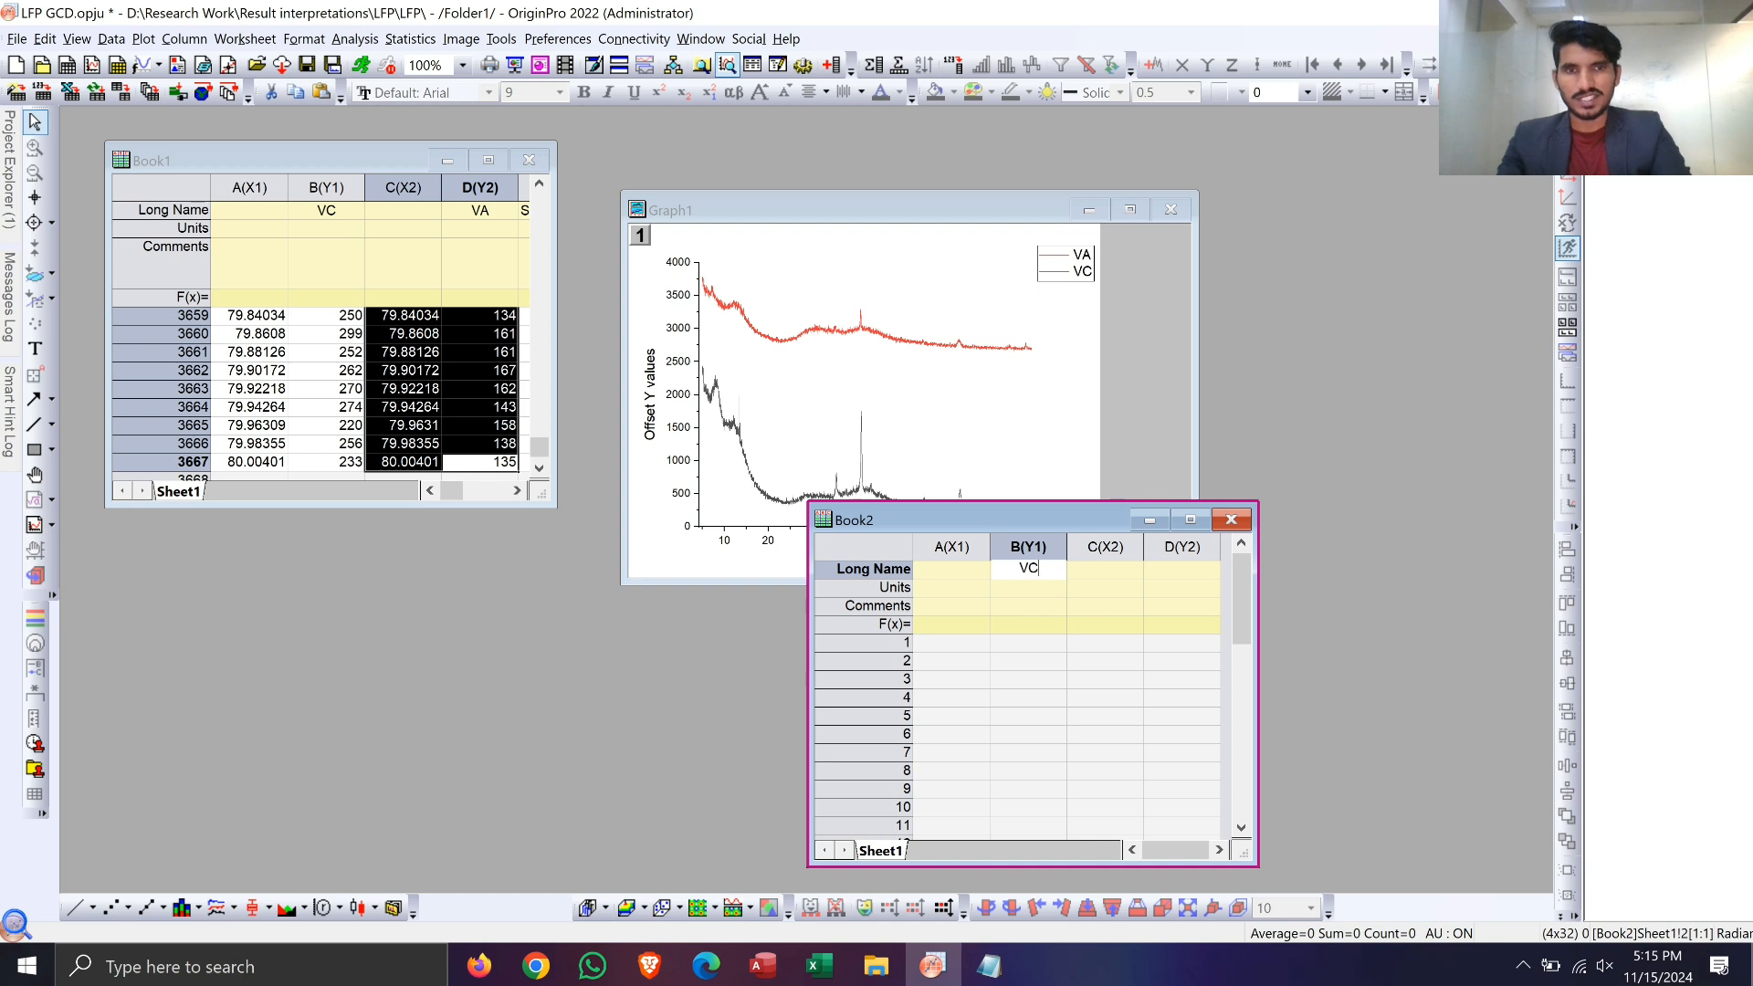
{"action": "type", "text": "C"}
{"action": "key", "text": "Tab"}
{"action": "key", "text": "Tab"}
{"action": "type", "text": "VA"}
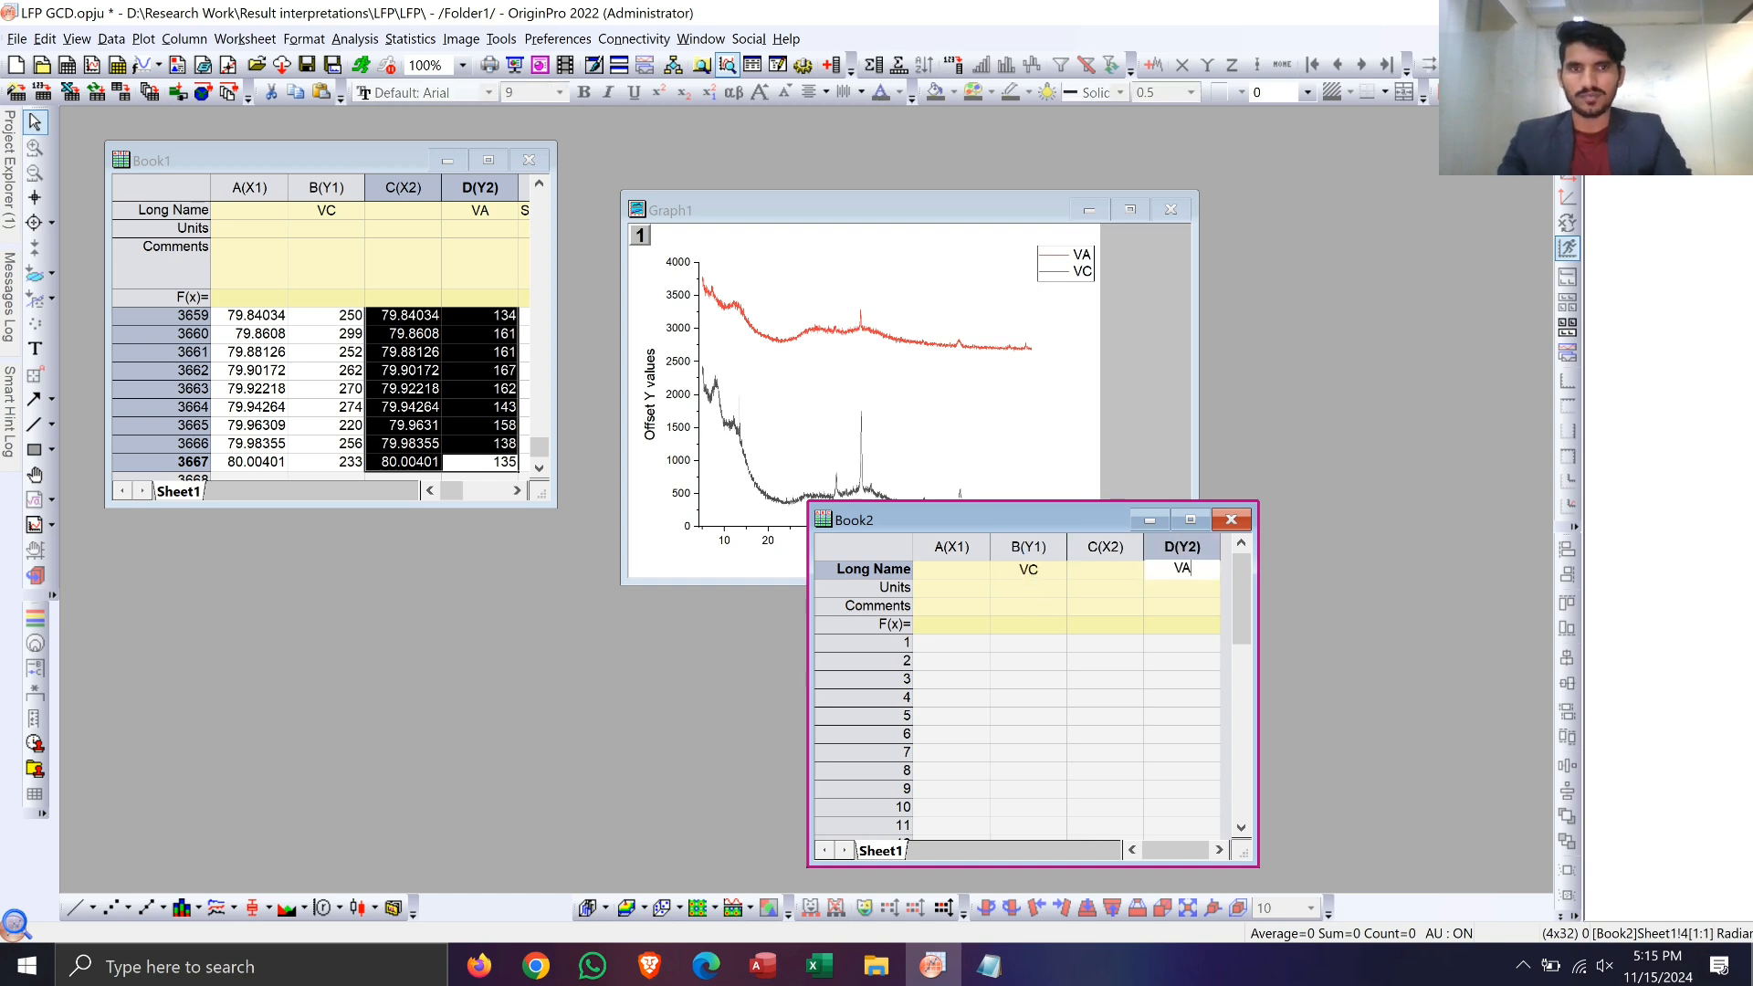
Step: Copy all rows of the baseline-subtracted VC data from Book1 columns E and F into Book2 columns A and B, starting at row 1
{"action": "left_click", "coordinate": [446, 319]}
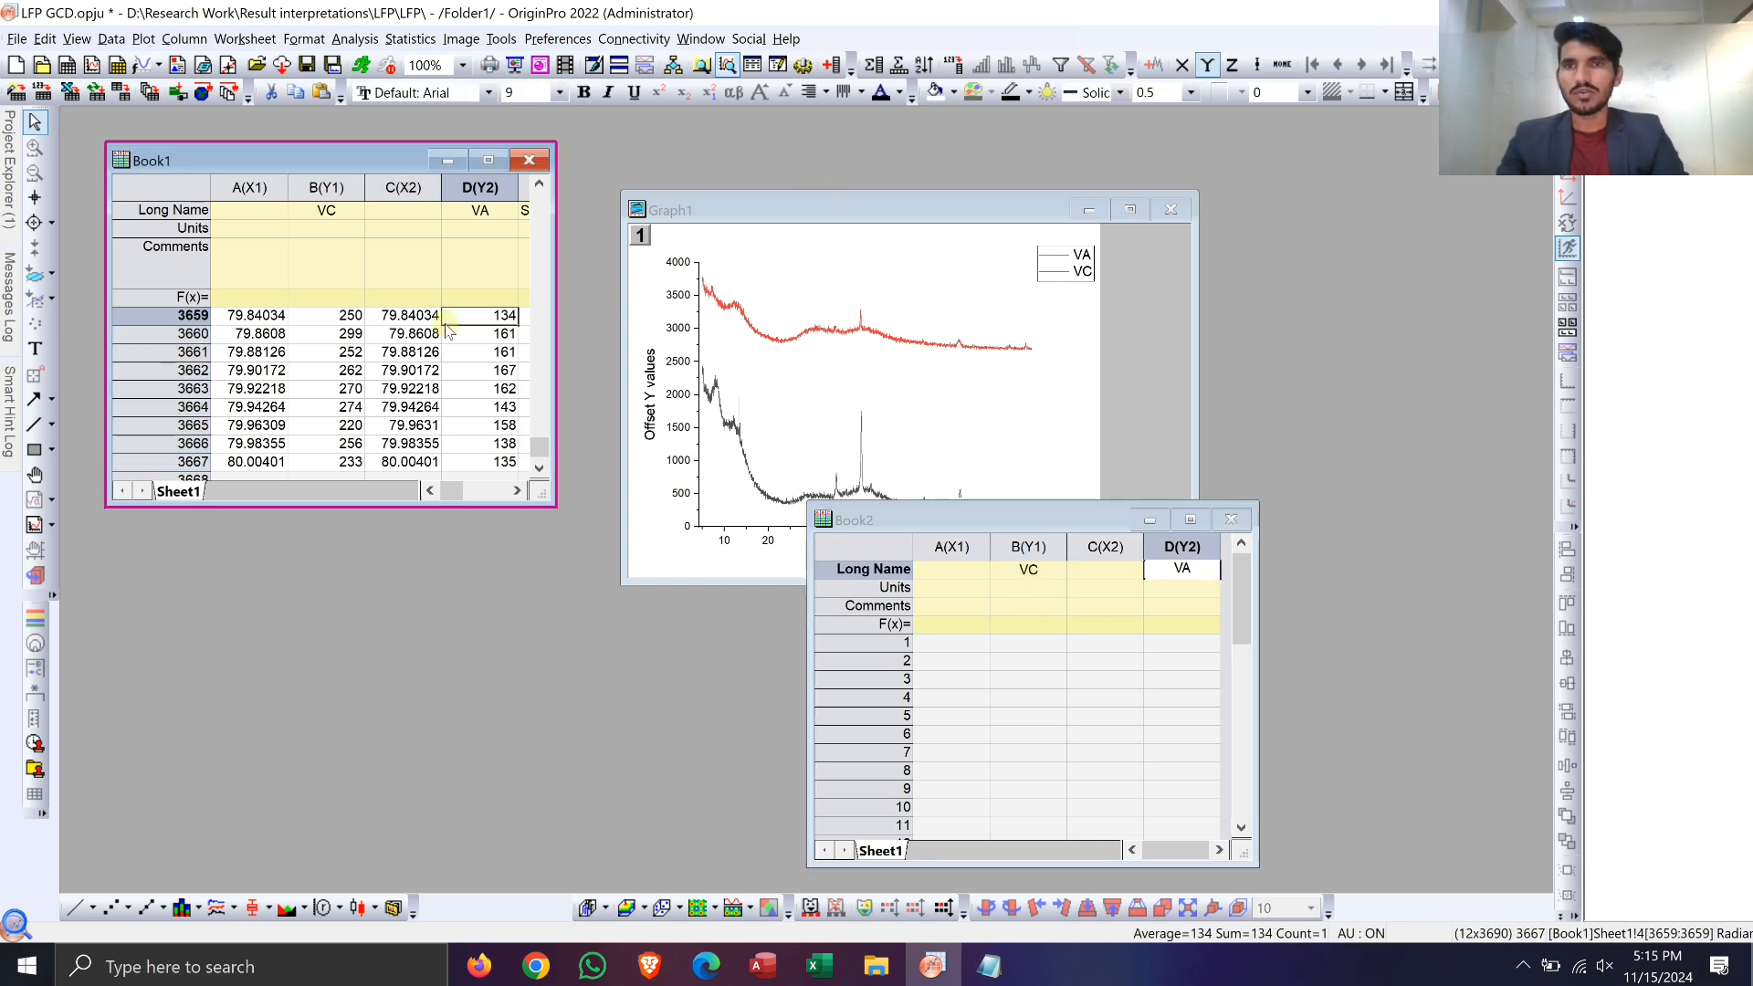
{"action": "key", "text": "ctrl+Up"}
{"action": "key", "text": "Down"}
{"action": "key", "text": "Down"}
{"action": "key", "text": "Down"}
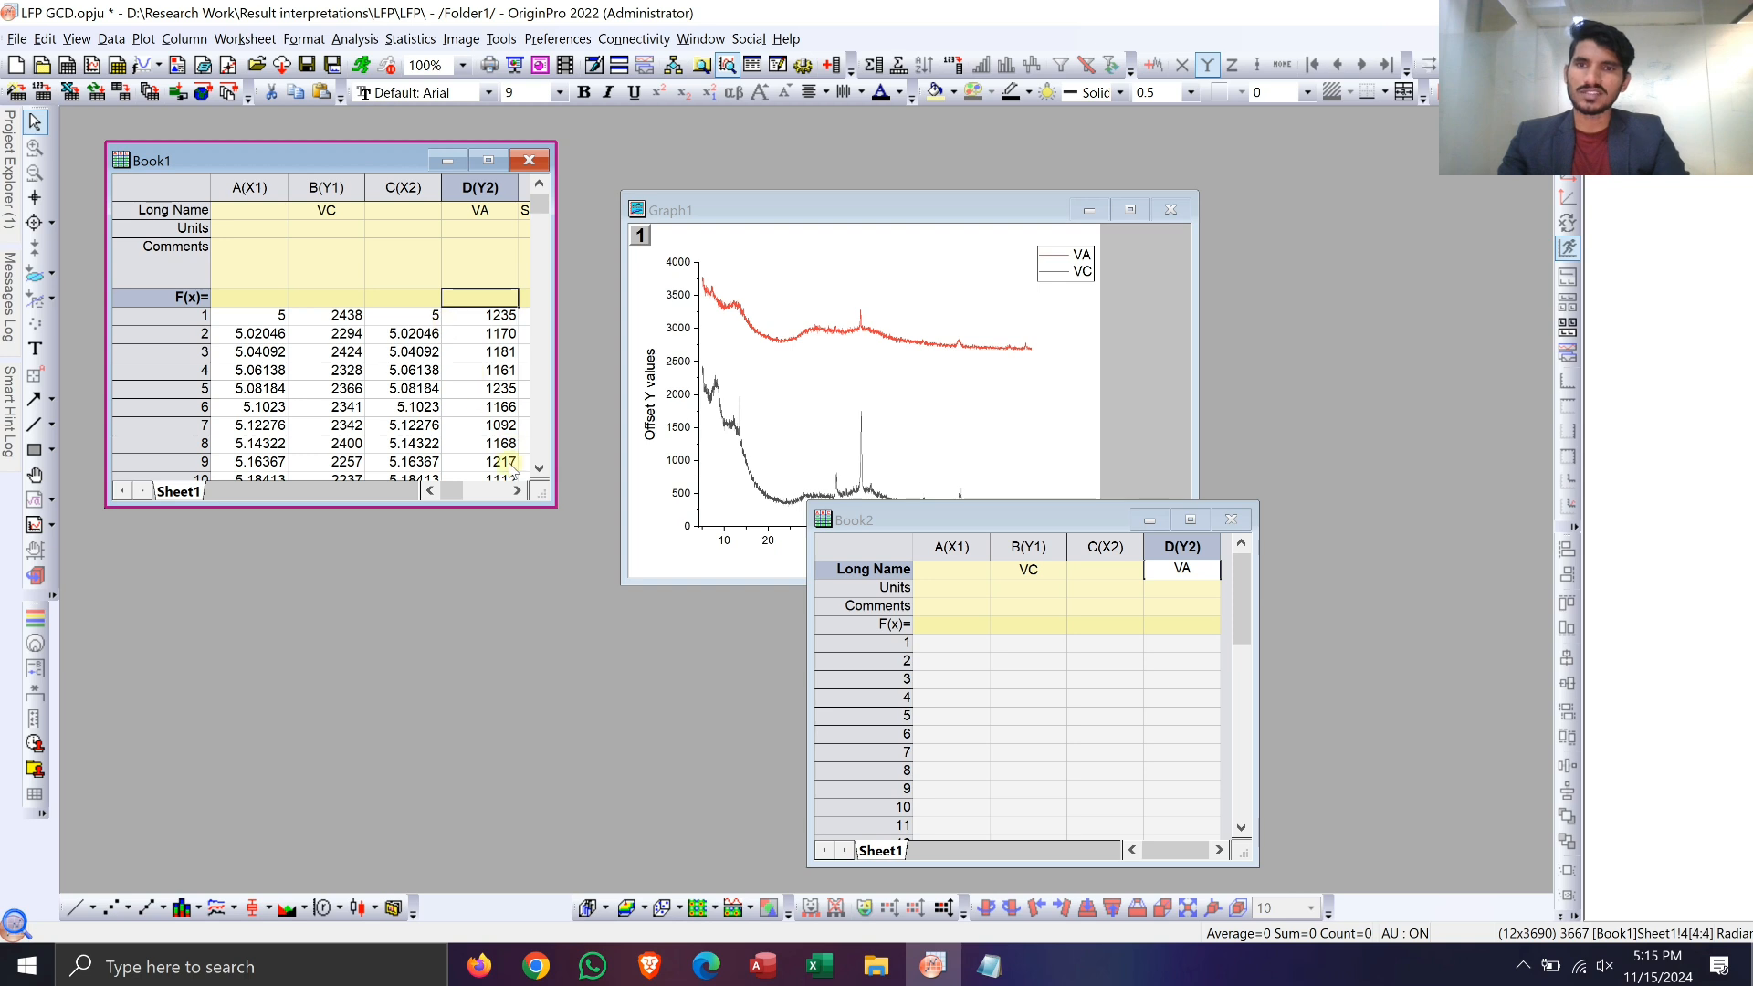
{"action": "left_click", "coordinate": [514, 492]}
{"action": "left_click", "coordinate": [515, 491]}
{"action": "left_click", "coordinate": [515, 492]}
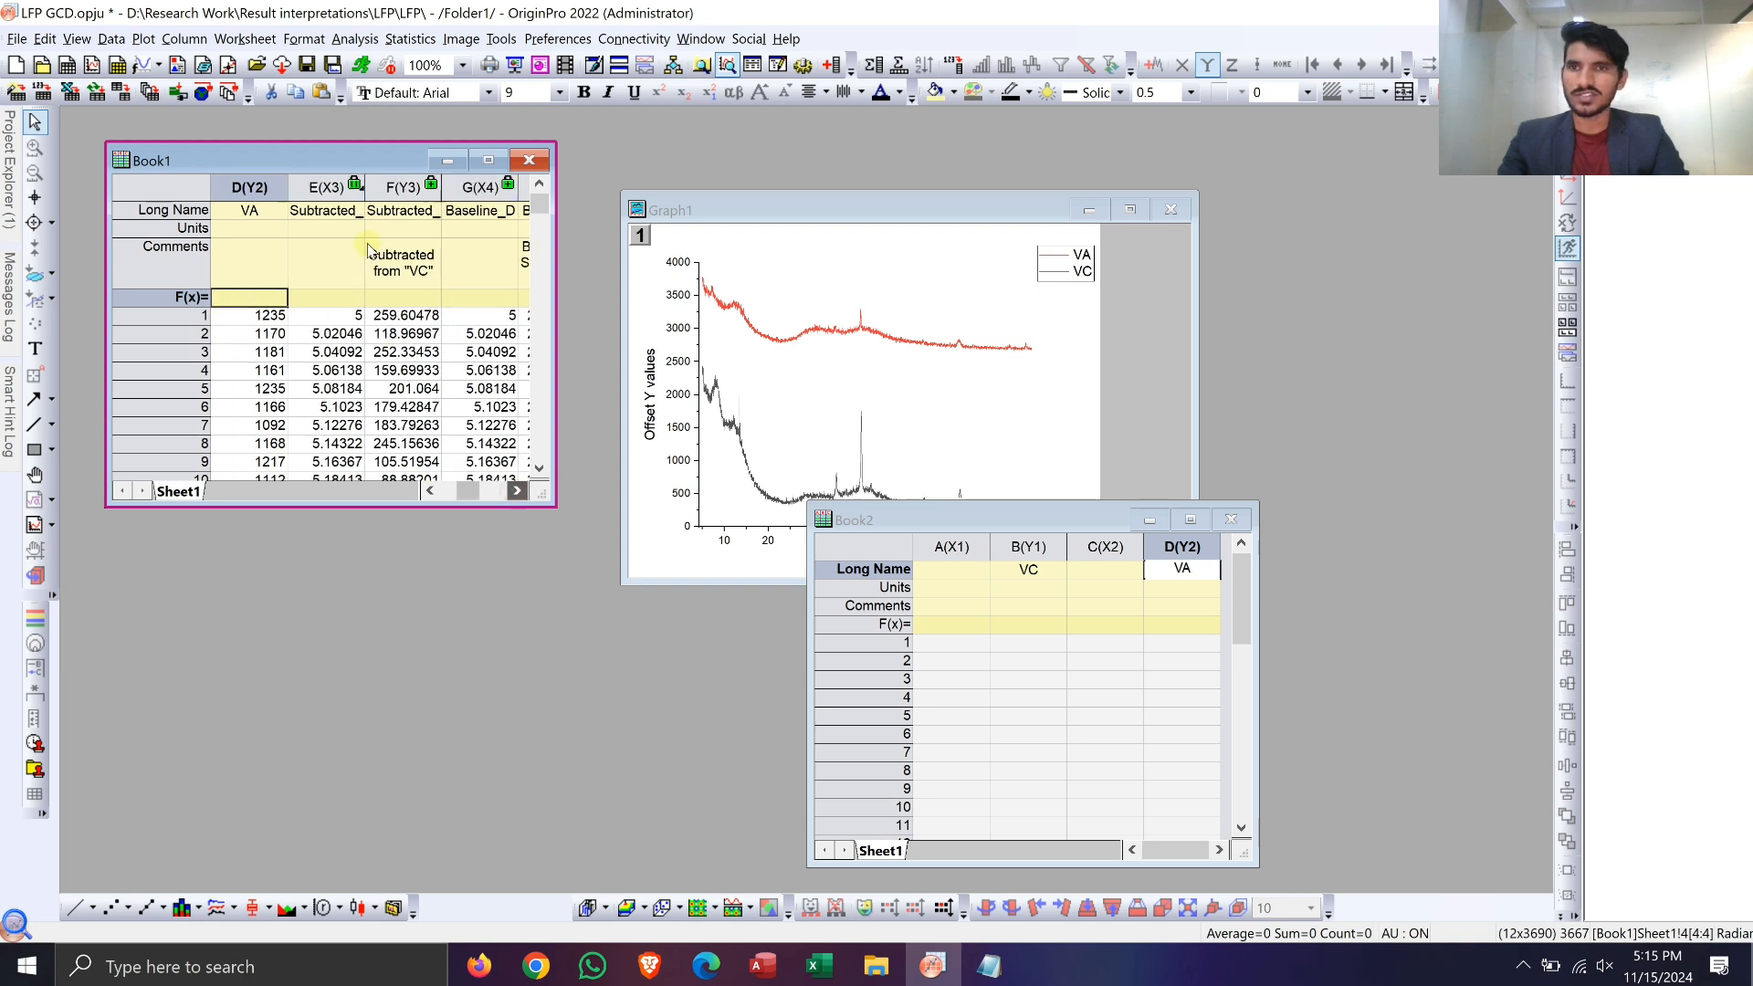
{"action": "left_click", "coordinate": [330, 319]}
{"action": "key", "text": "shift+Right"}
{"action": "key", "text": "ctrl+shift+Down"}
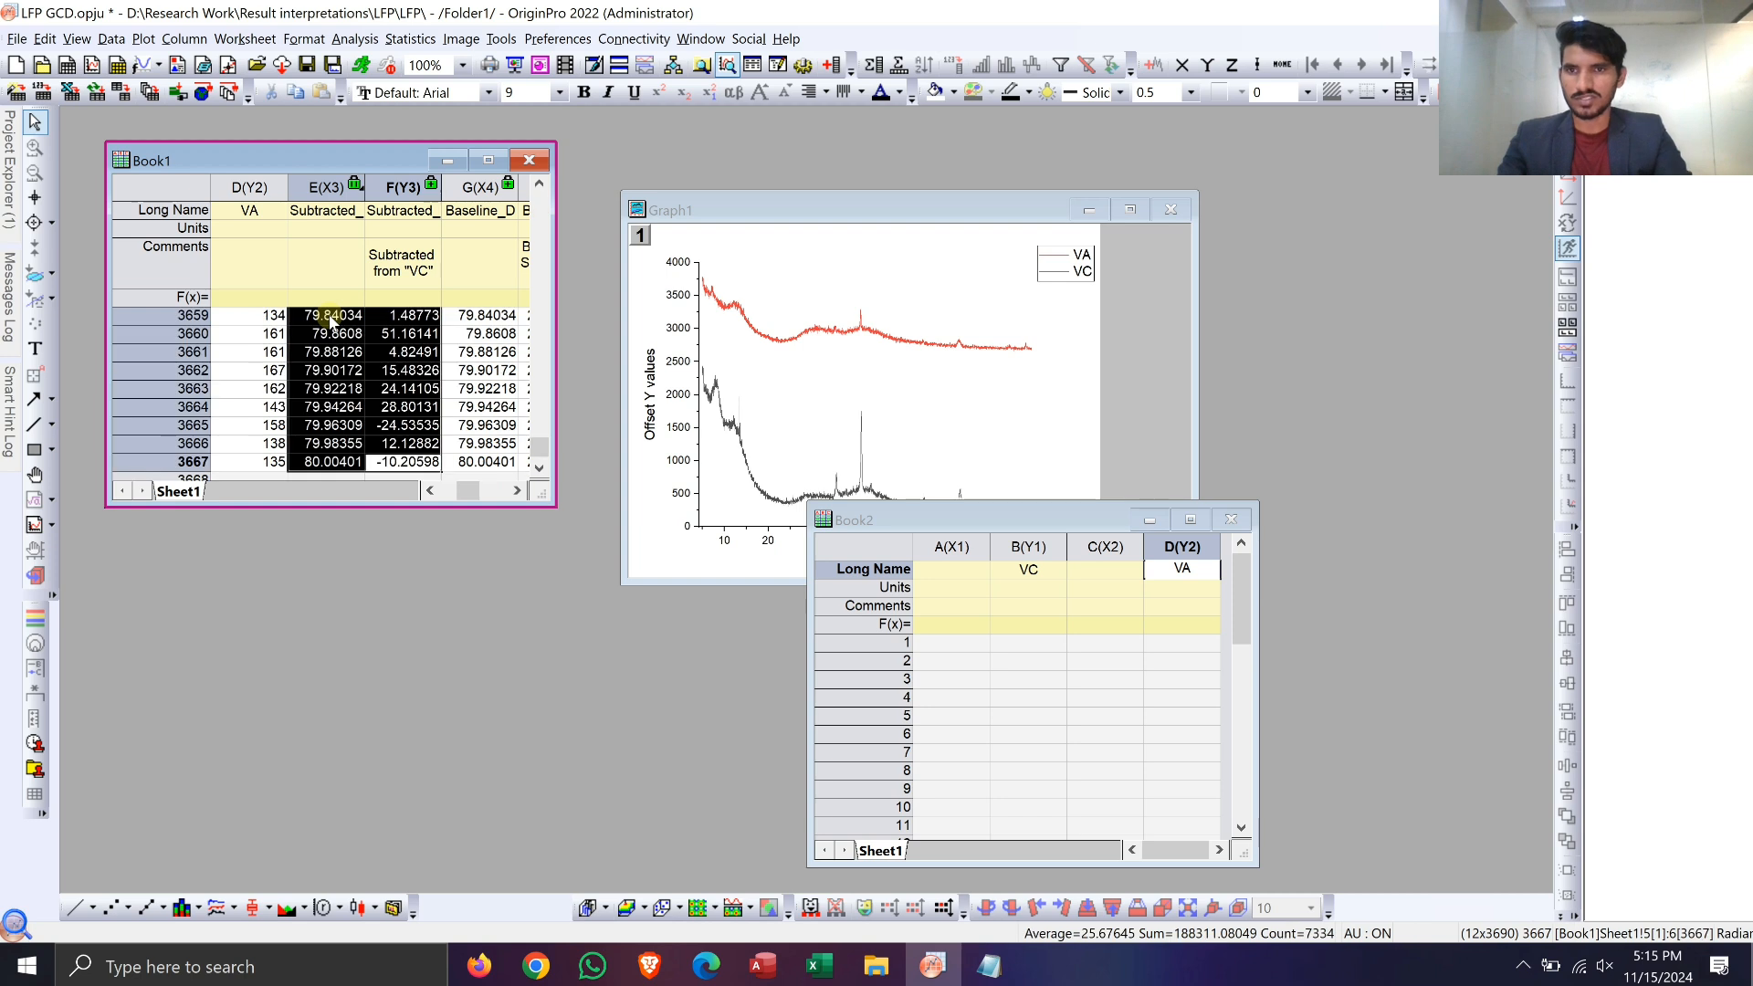
{"action": "left_click", "coordinate": [954, 645]}
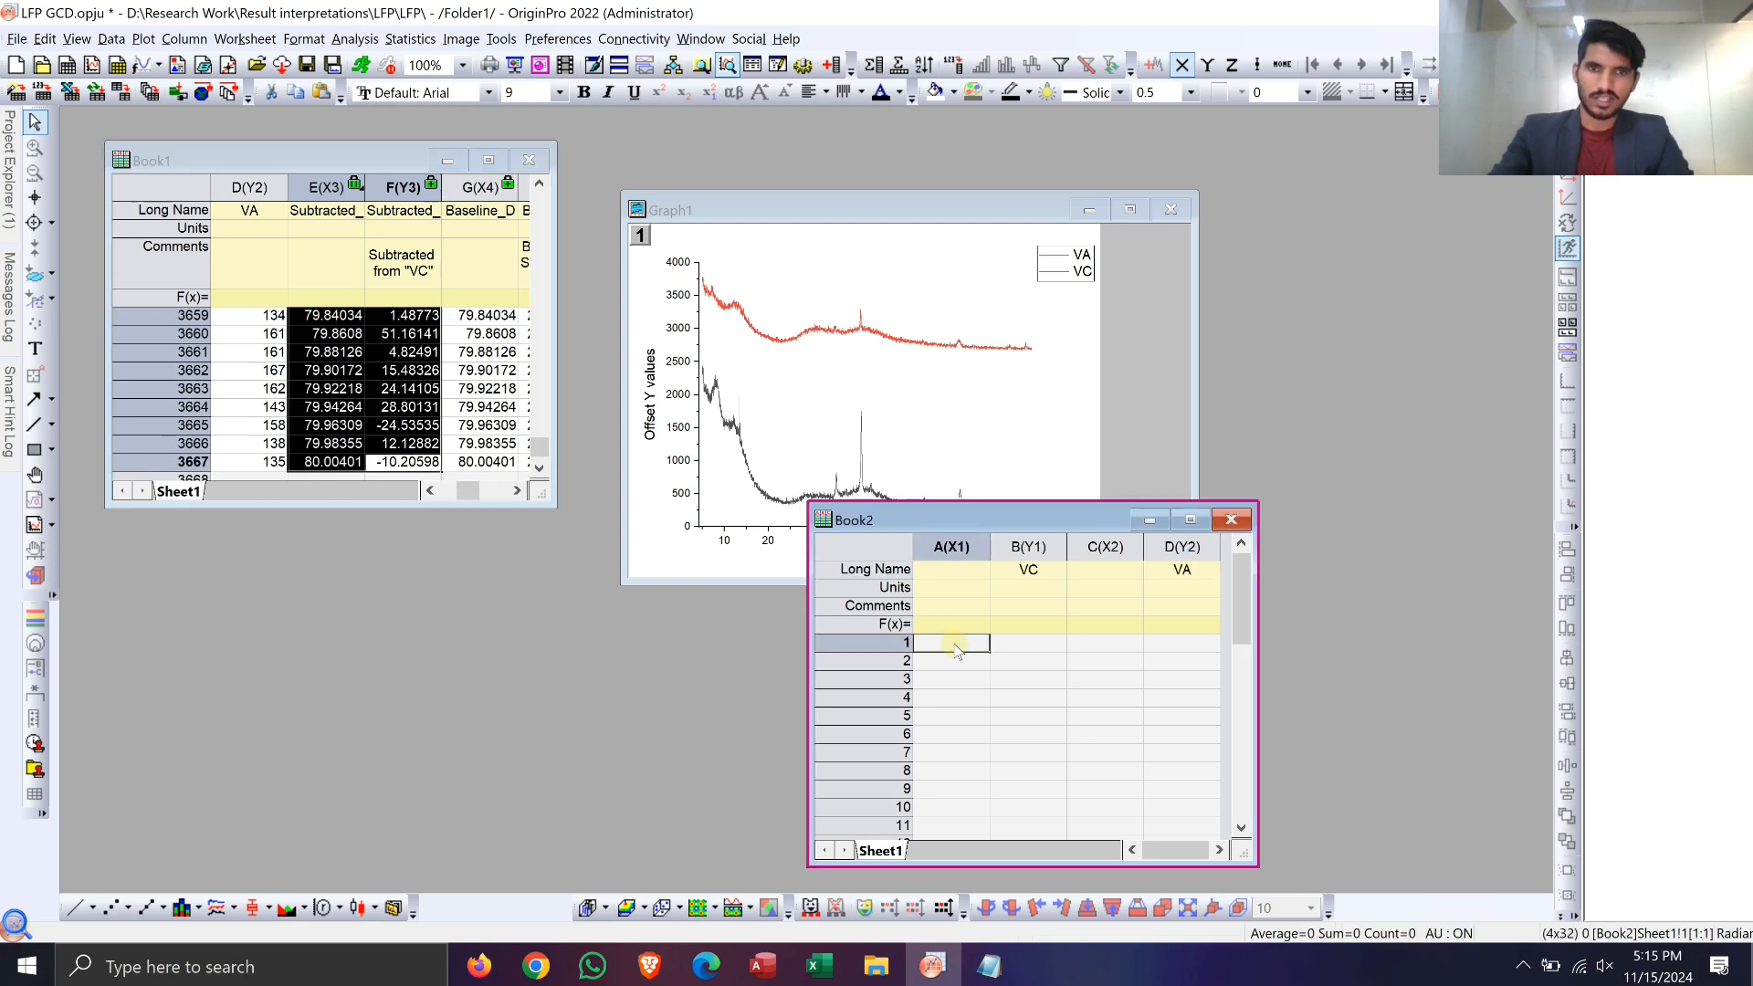
{"action": "key", "text": "ctrl+v"}
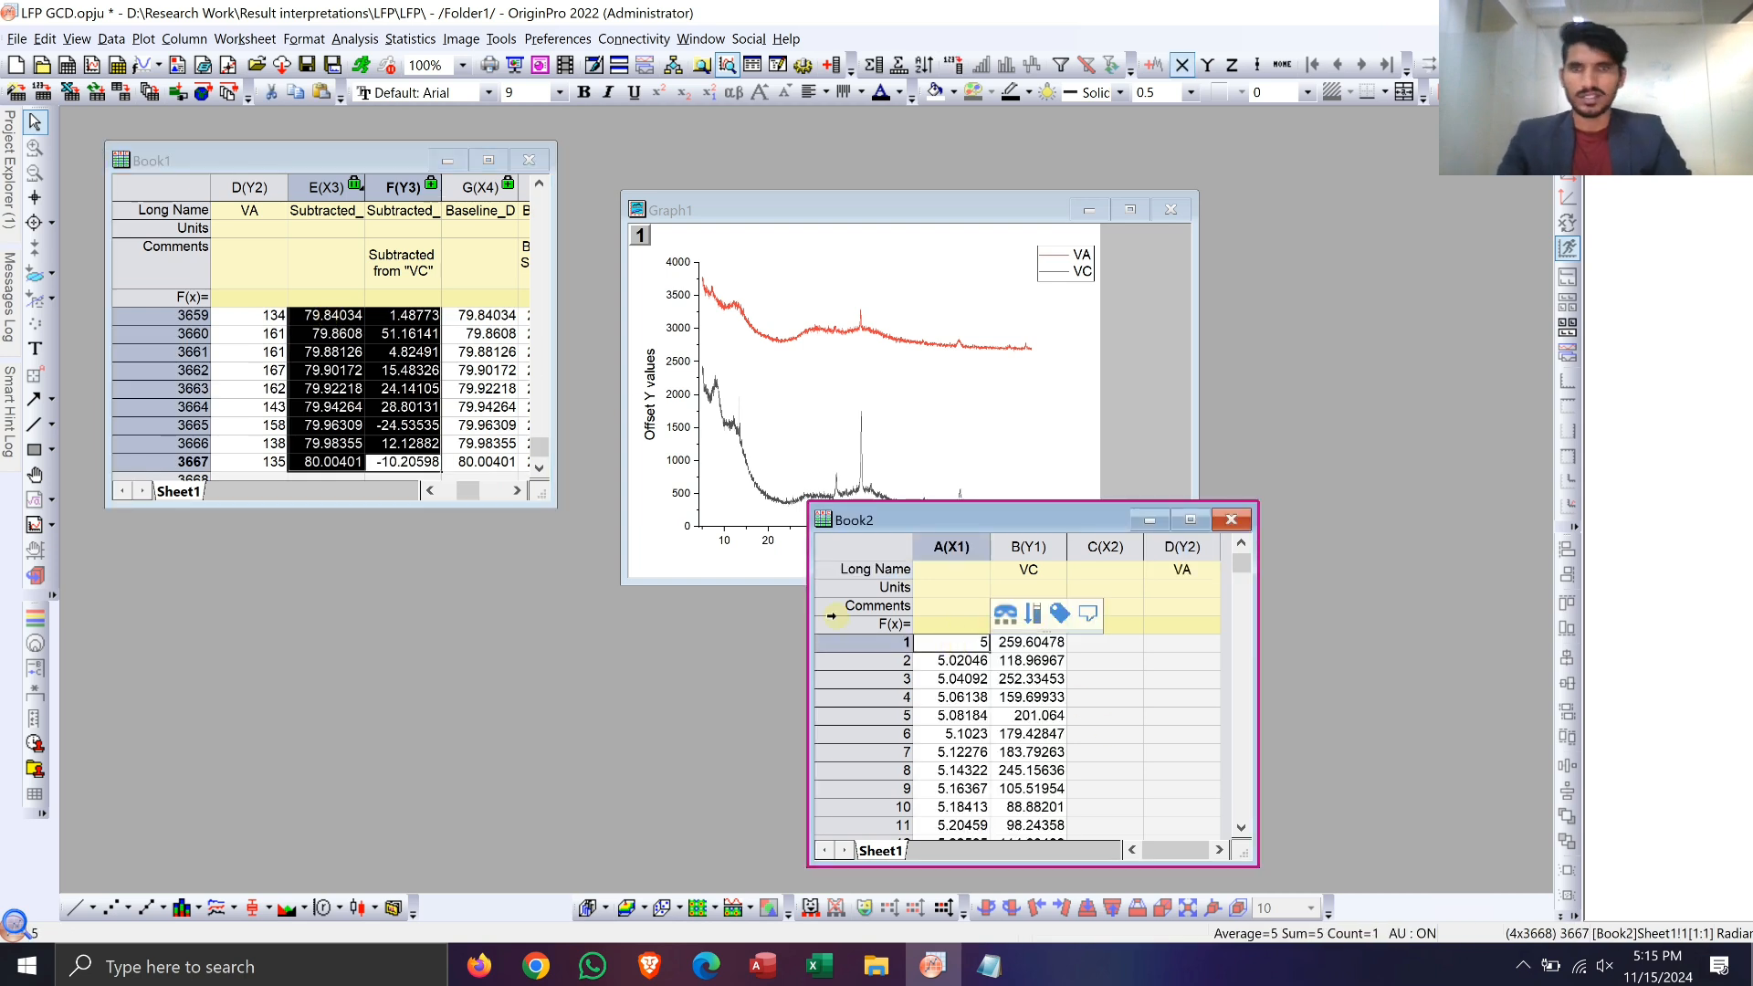
Step: Copy all rows of the baseline-subtracted VA data from Book1 columns I and J into Book2 columns C and D
{"action": "left_click", "coordinate": [459, 348]}
{"action": "key", "text": "ctrl+Home"}
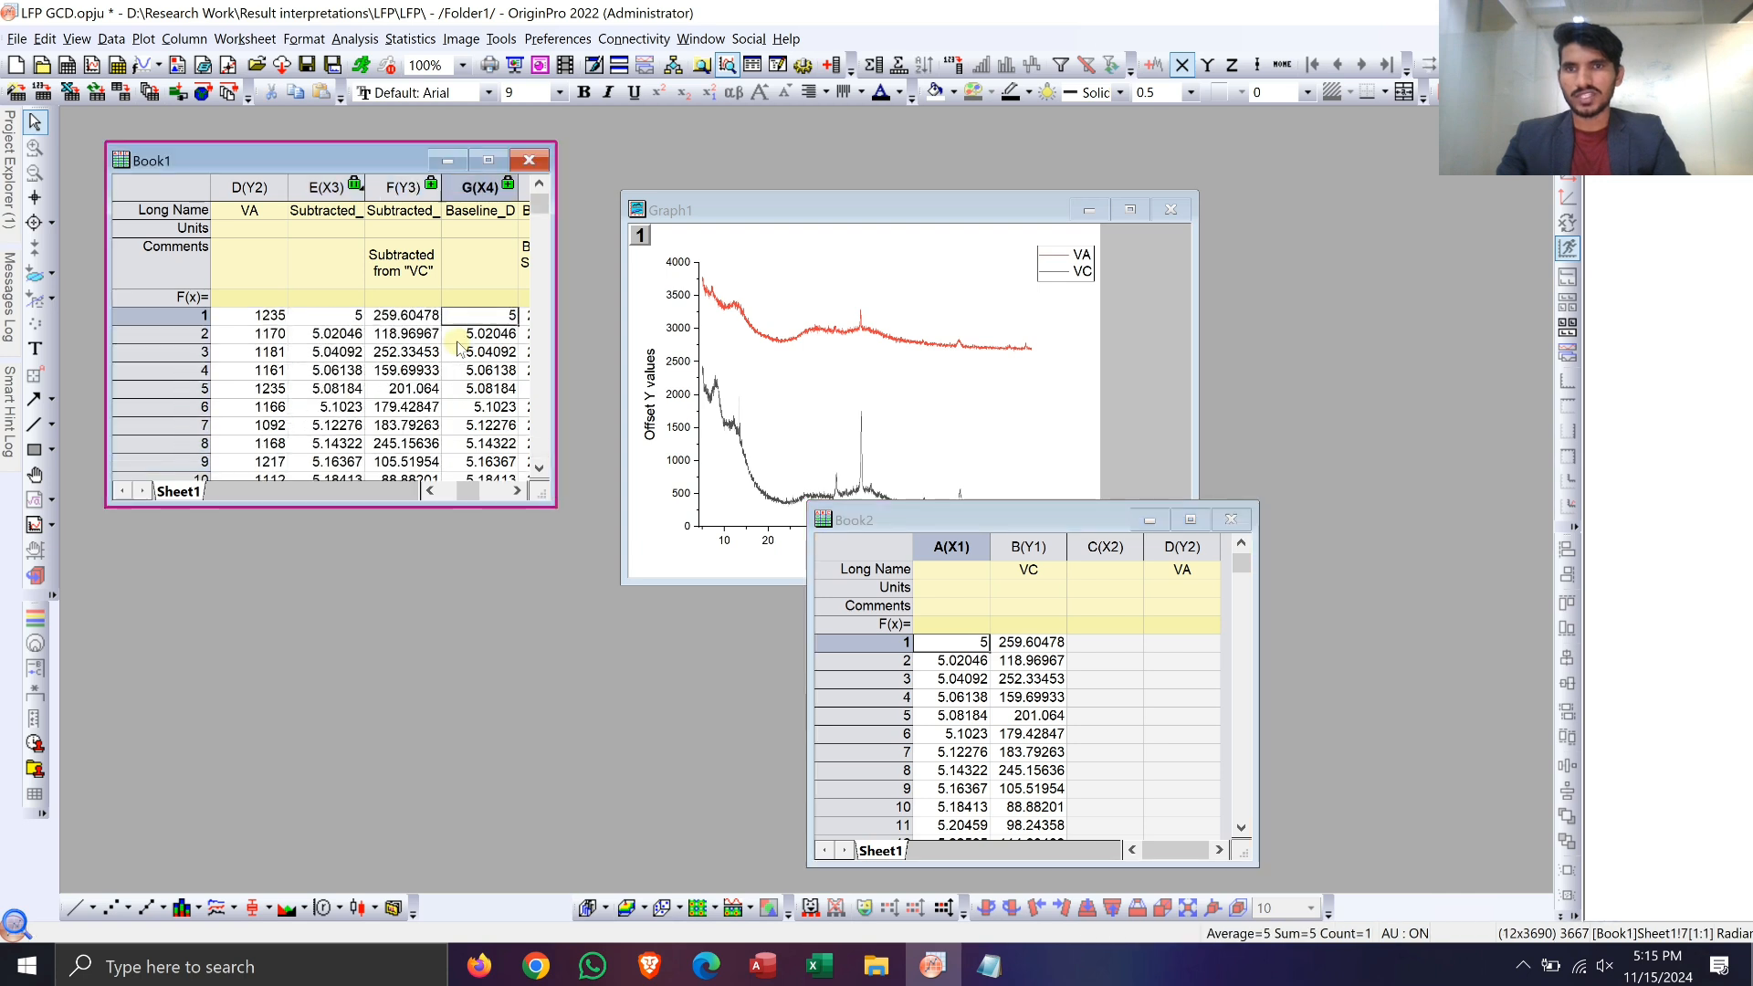
{"action": "left_click", "coordinate": [517, 491]}
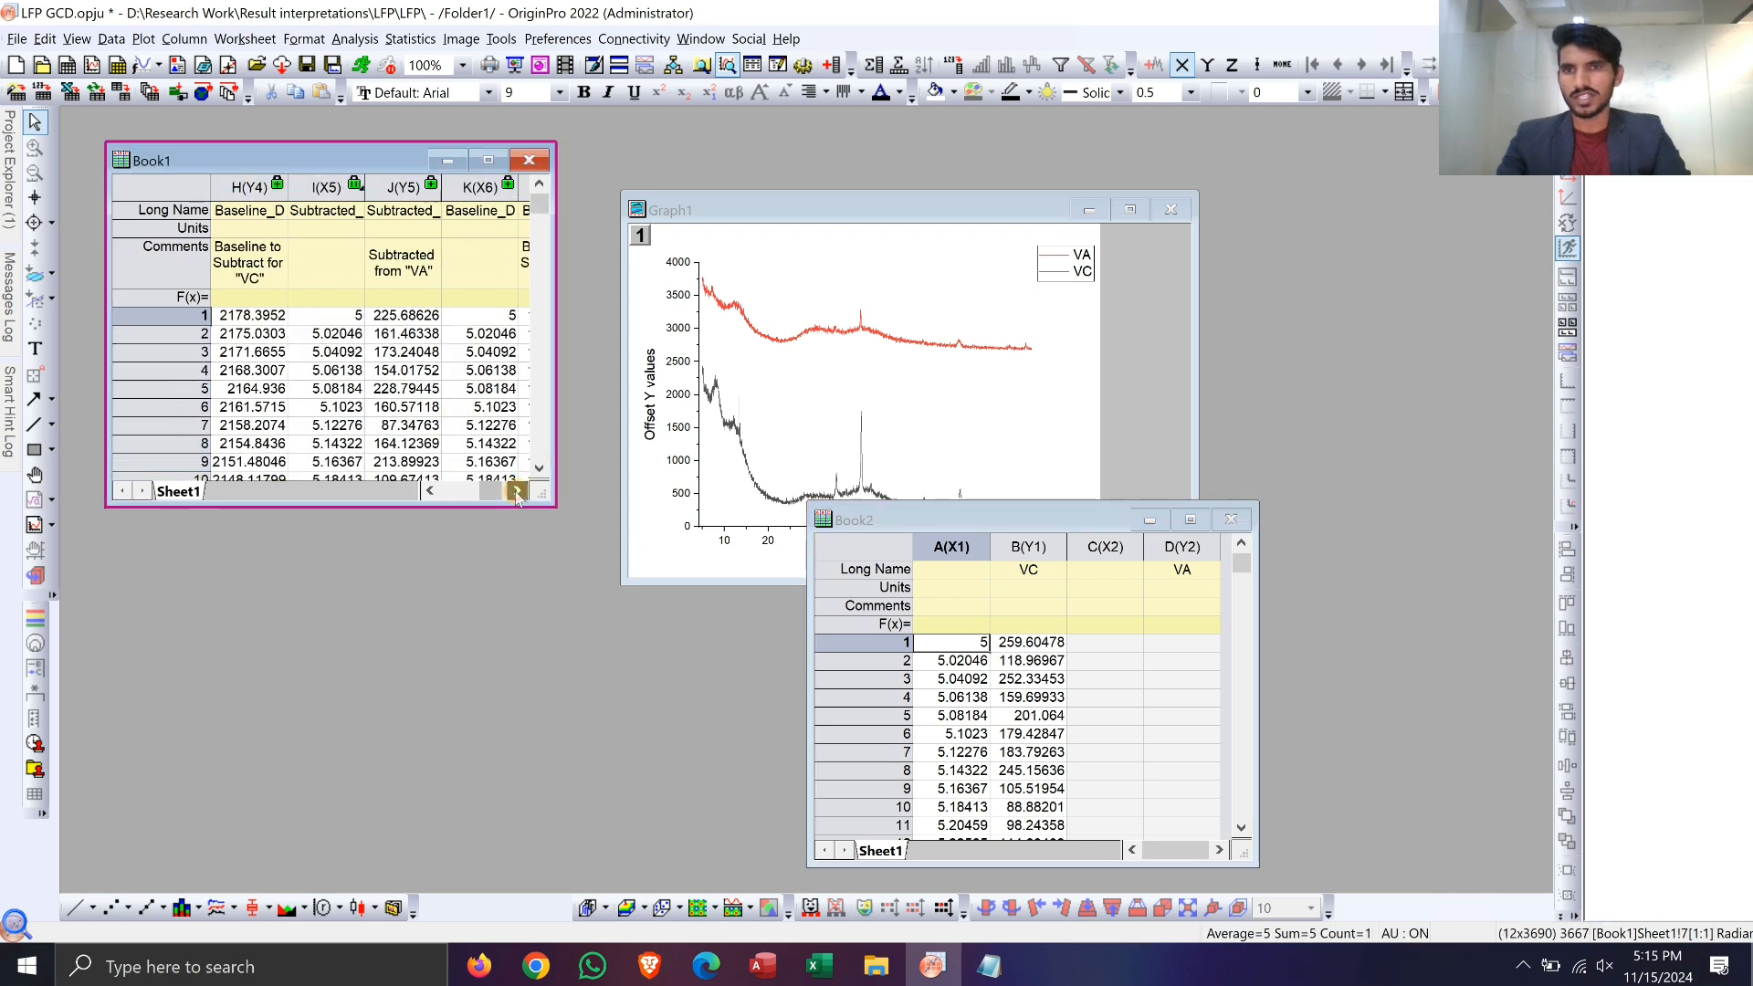
{"action": "left_click", "coordinate": [345, 316]}
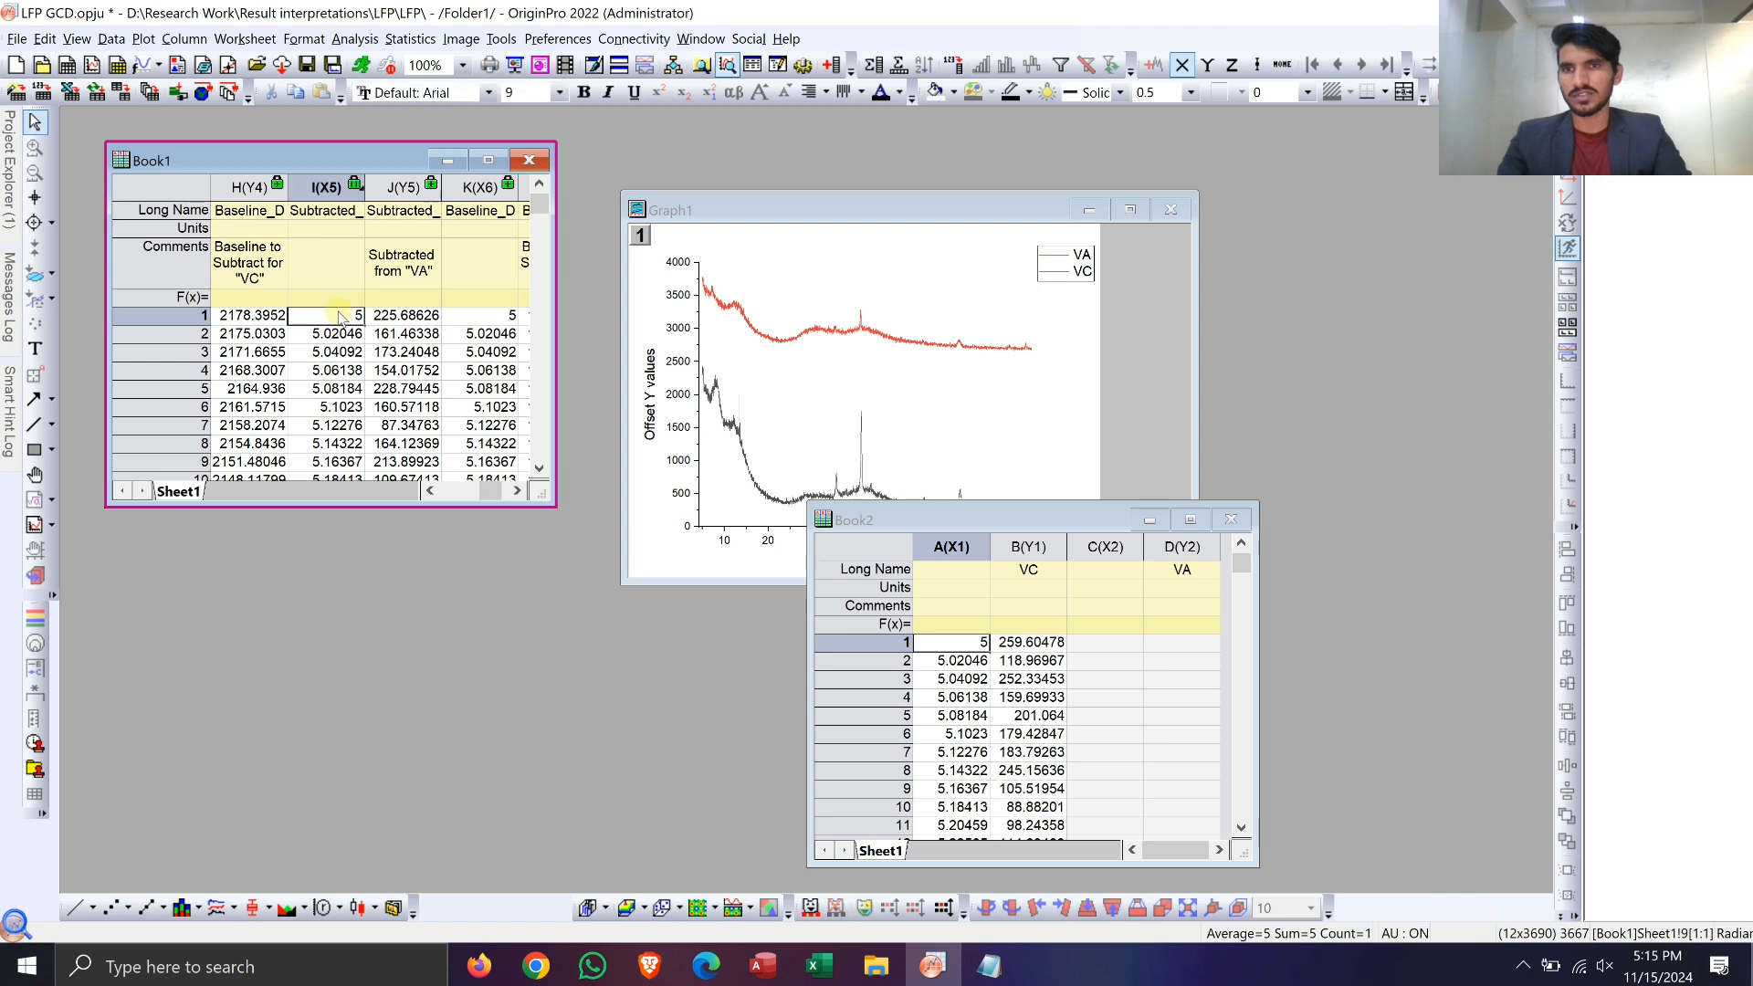
{"action": "key", "text": "shift+Right"}
{"action": "key", "text": "ctrl+shift+Down"}
{"action": "key", "text": "ctrl+c"}
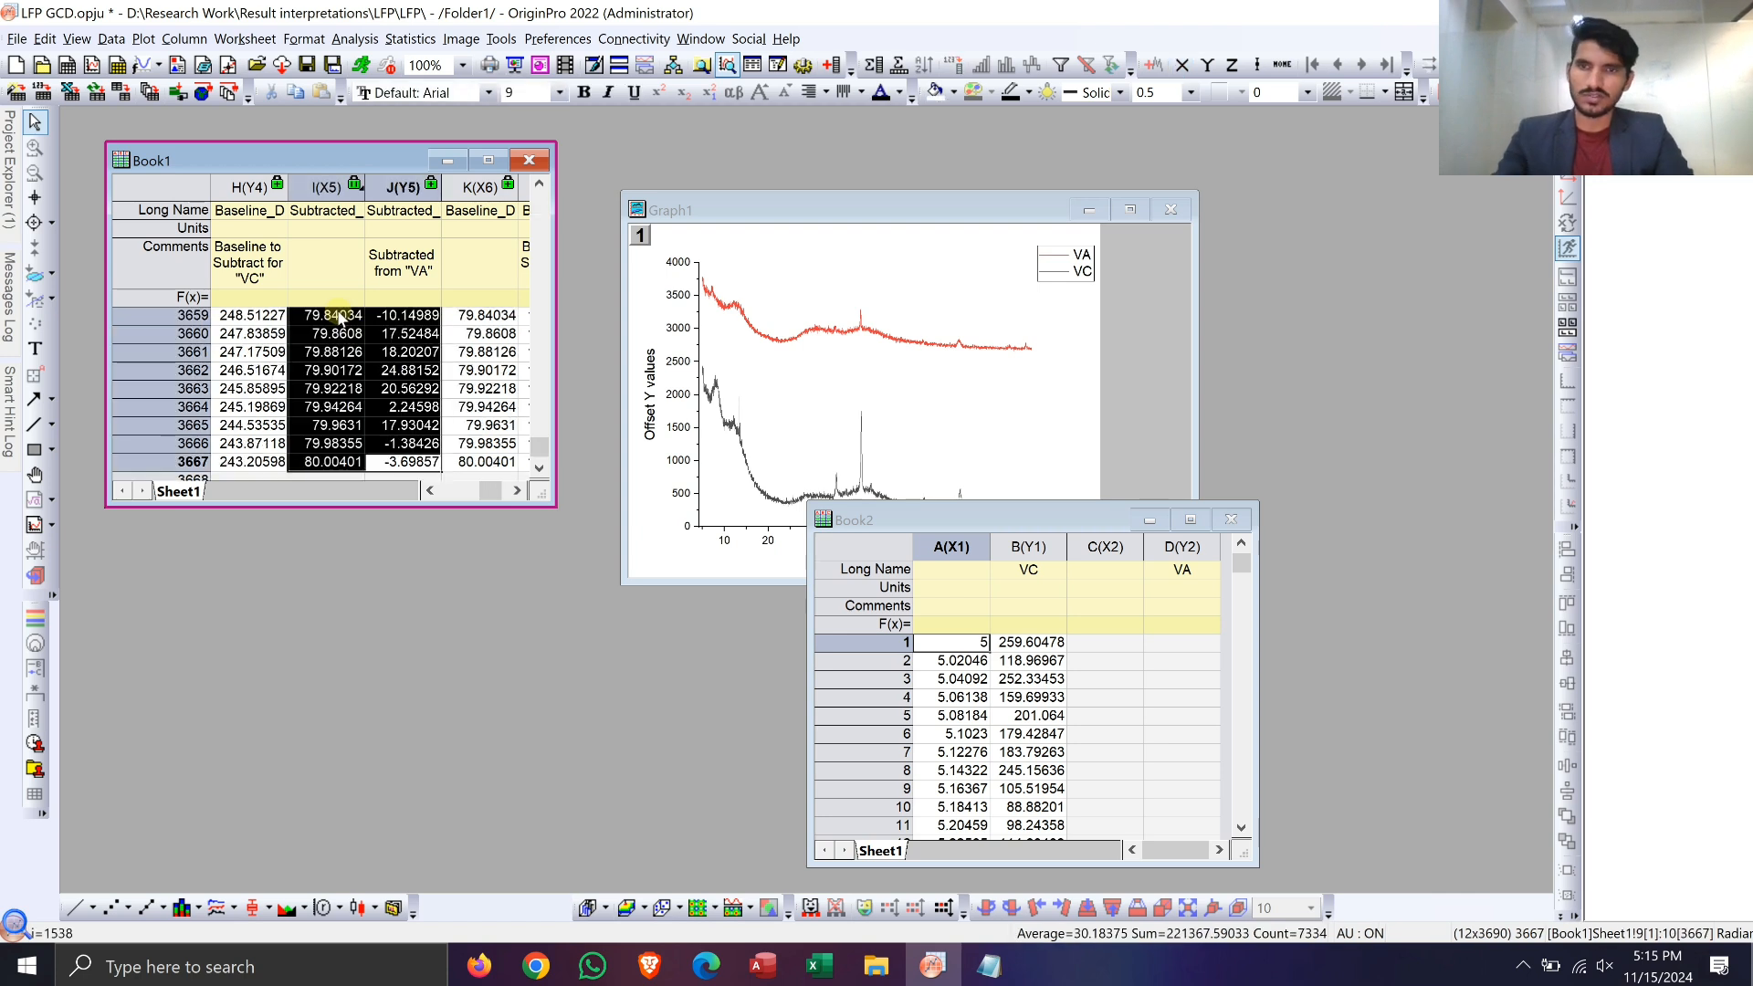
{"action": "left_click", "coordinate": [1126, 650]}
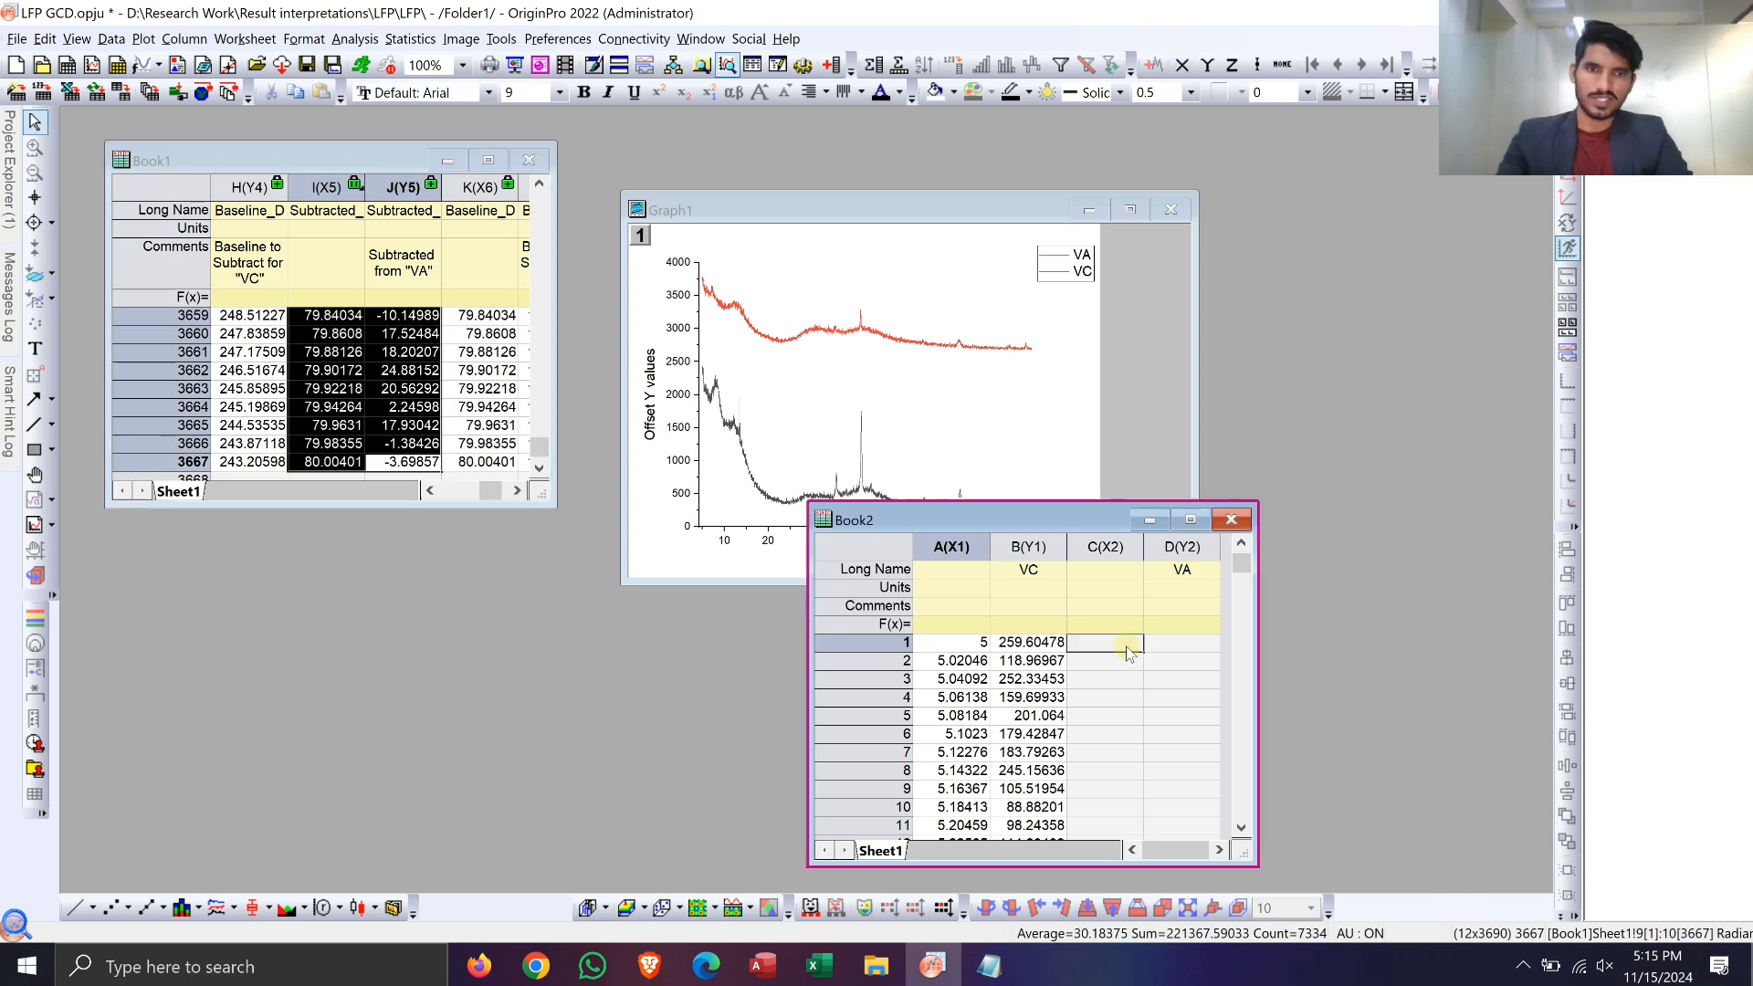
{"action": "key", "text": "ctrl+v"}
Step: Plot all data rows of Book2's four columns as line plots stacked by Y offsets and maximize the new graph window
{"action": "key", "text": "Left"}
{"action": "key", "text": "Left"}
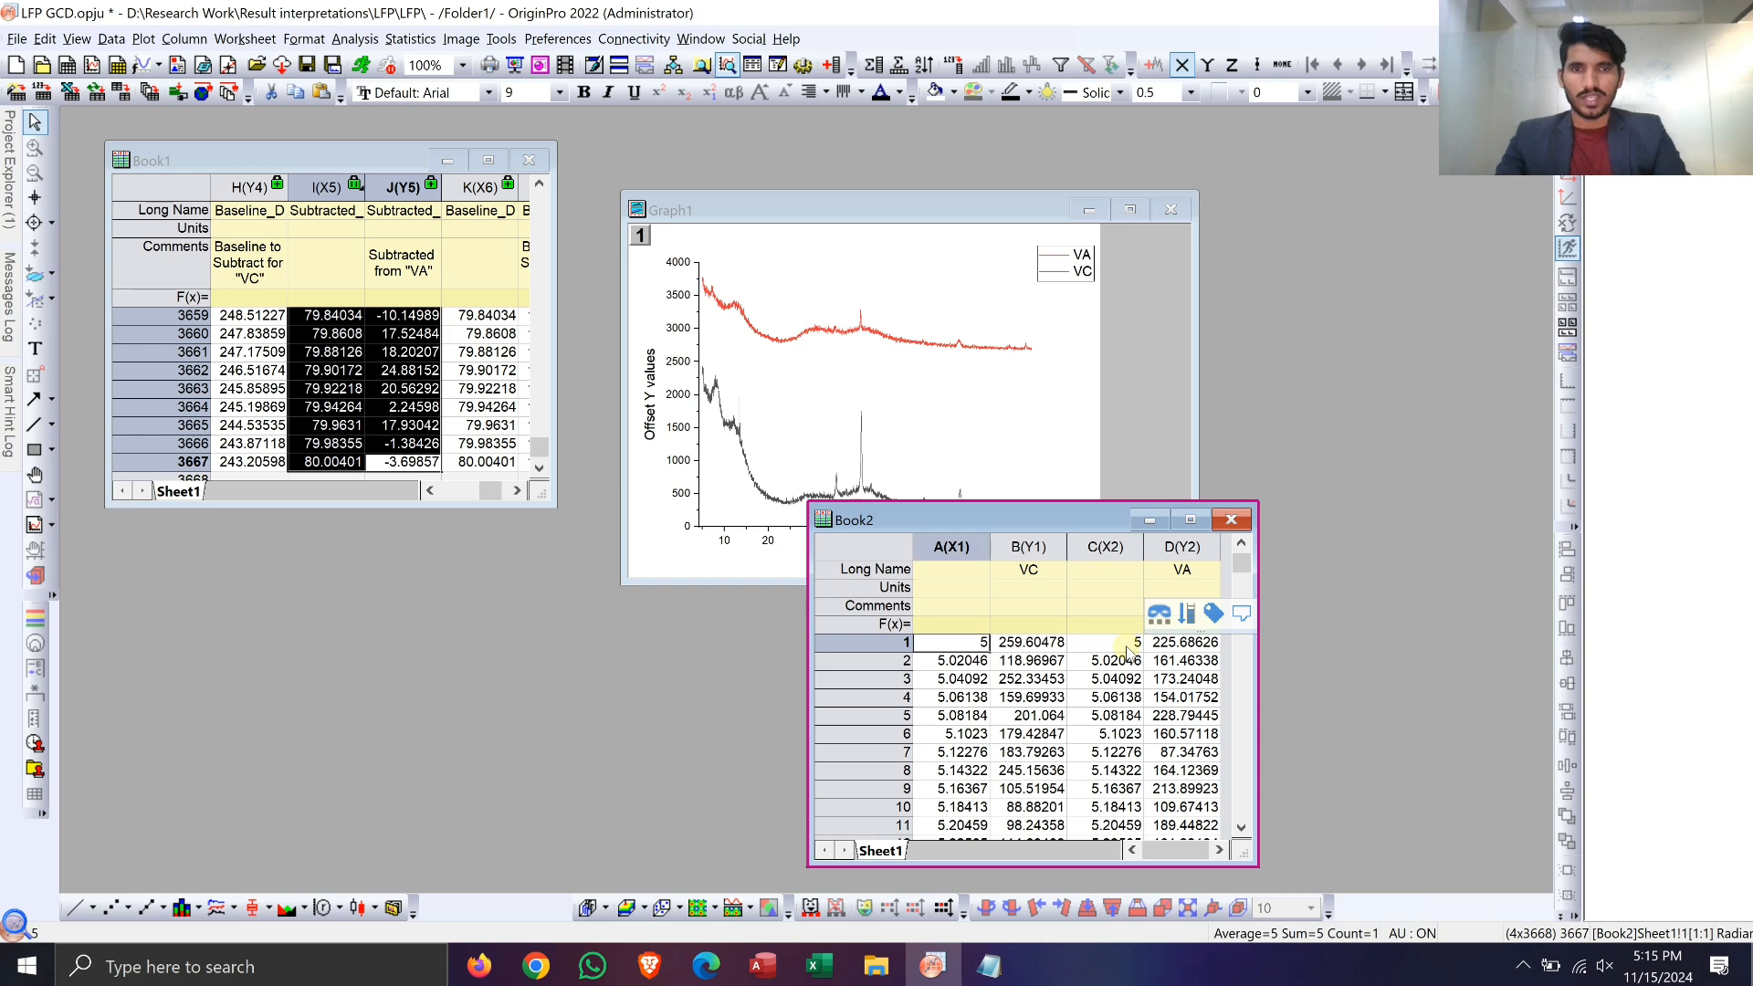
{"action": "key", "text": "ctrl+shift+End"}
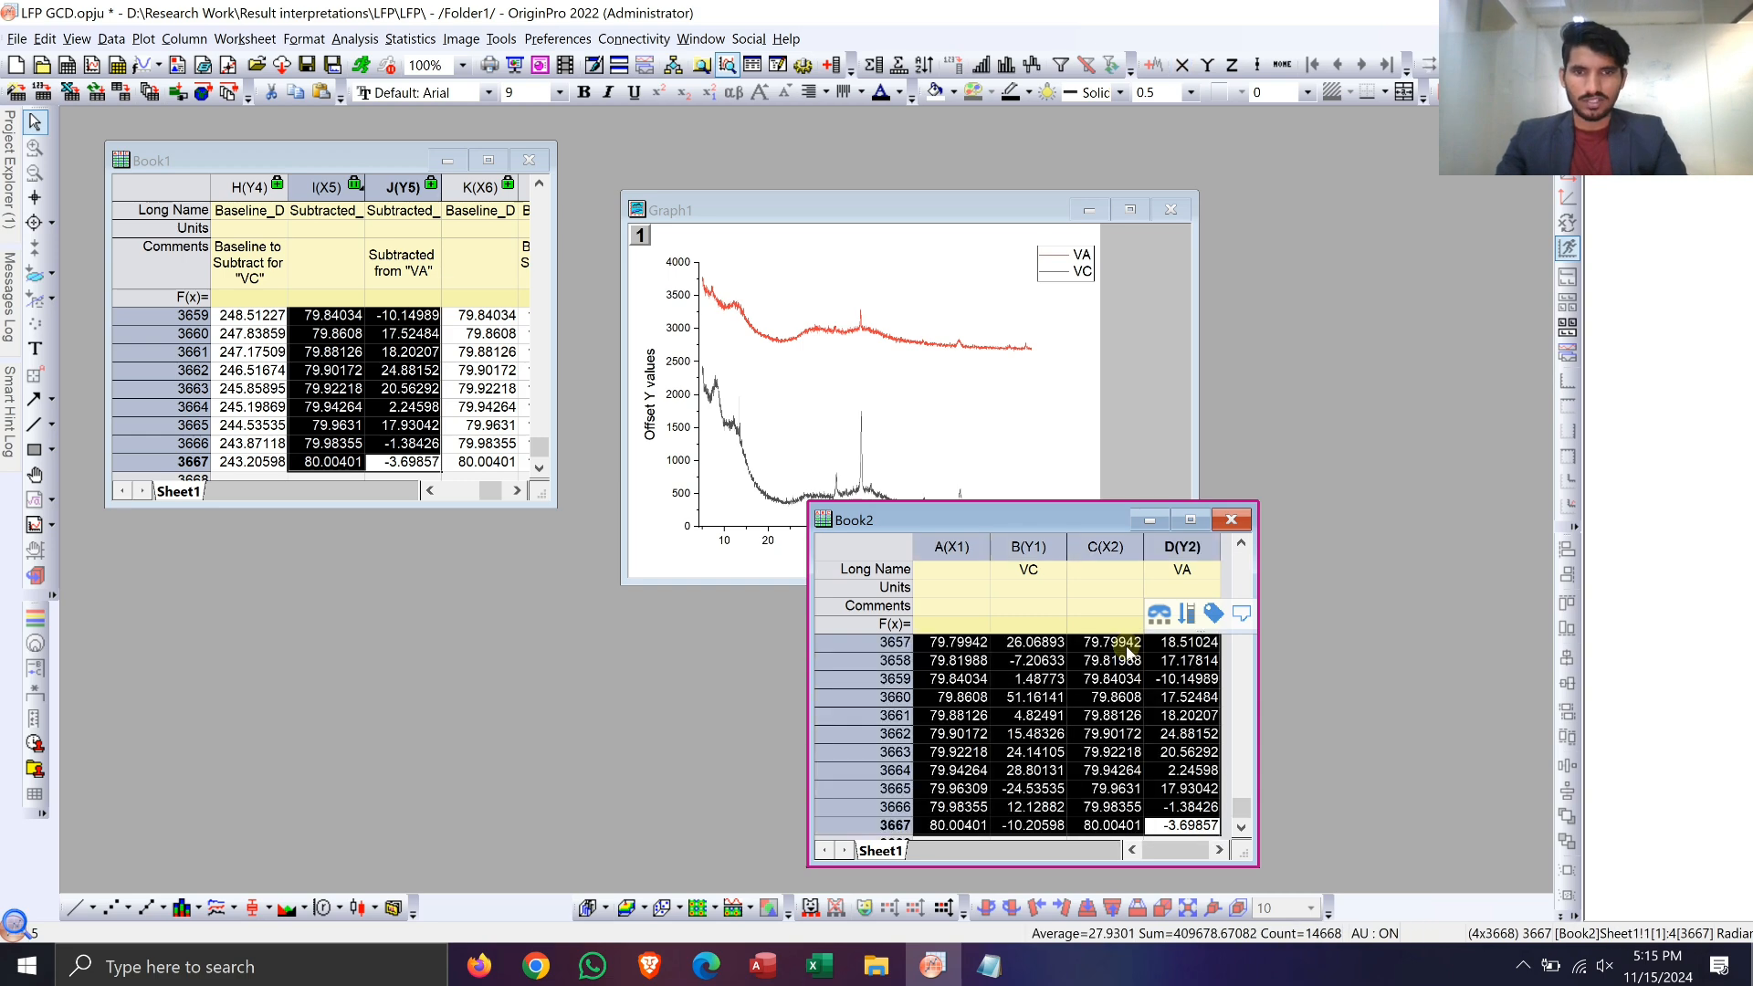
{"action": "left_click", "coordinate": [231, 906]}
{"action": "left_click", "coordinate": [310, 502]}
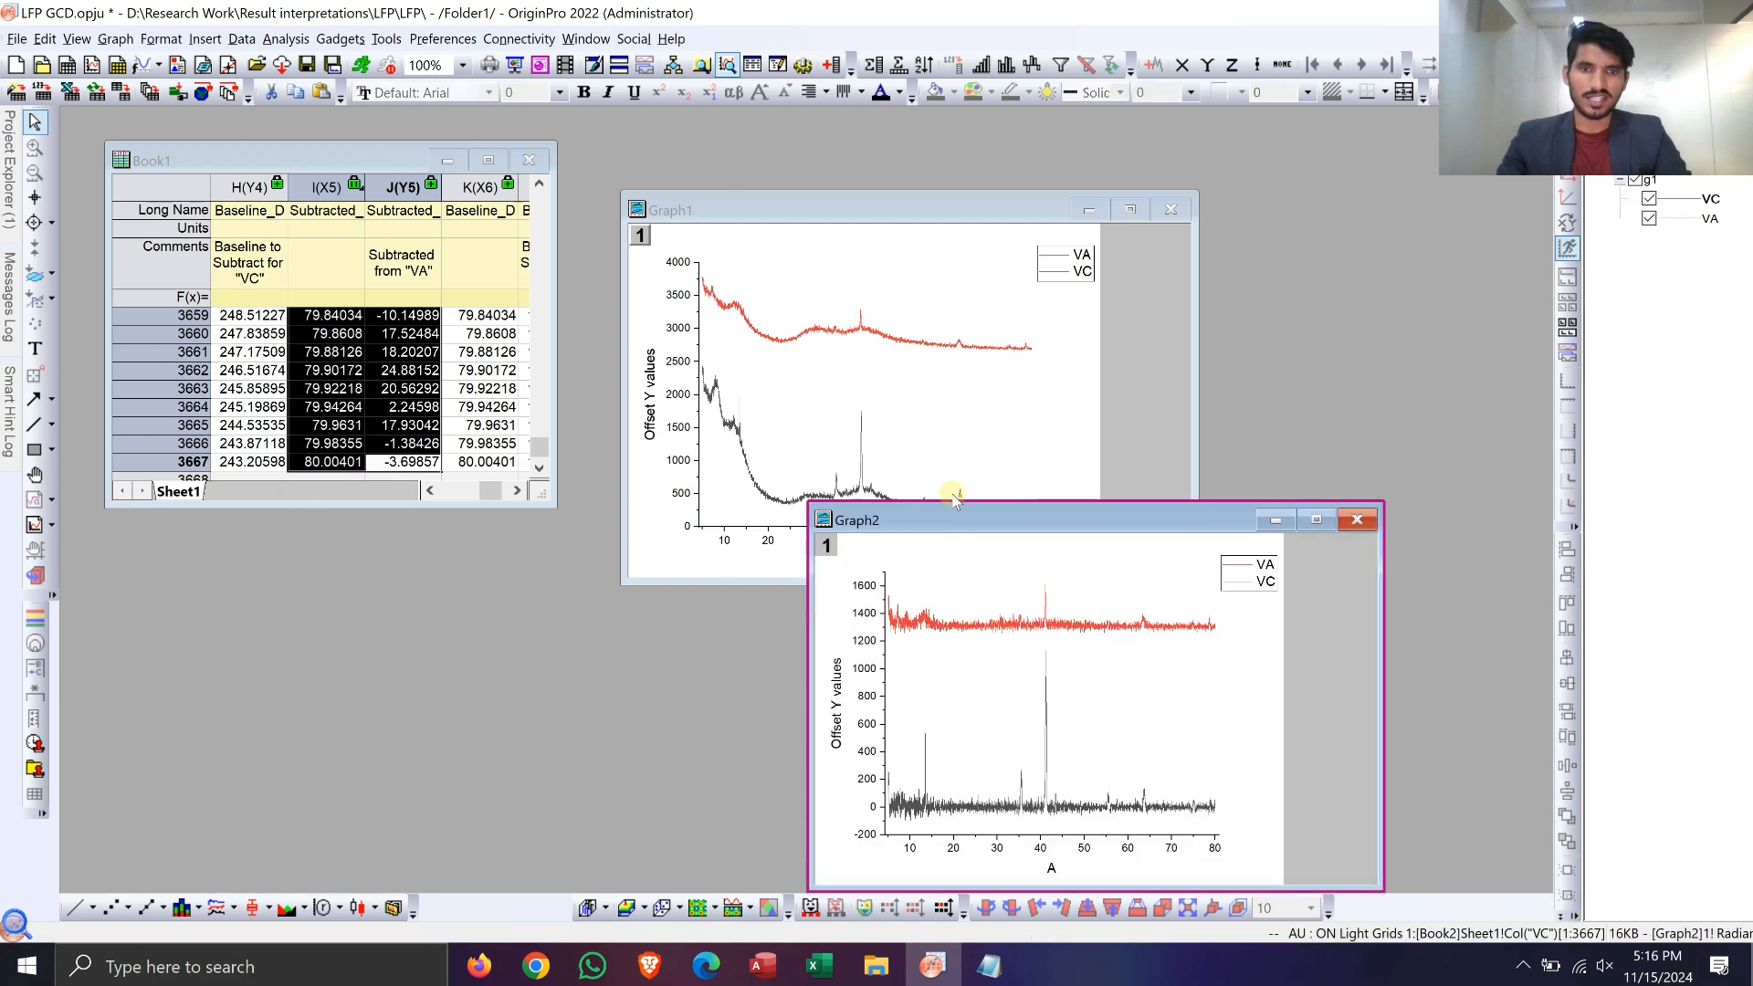
{"action": "left_click_drag", "start_coordinate": [912, 519], "coordinate": [513, 145]}
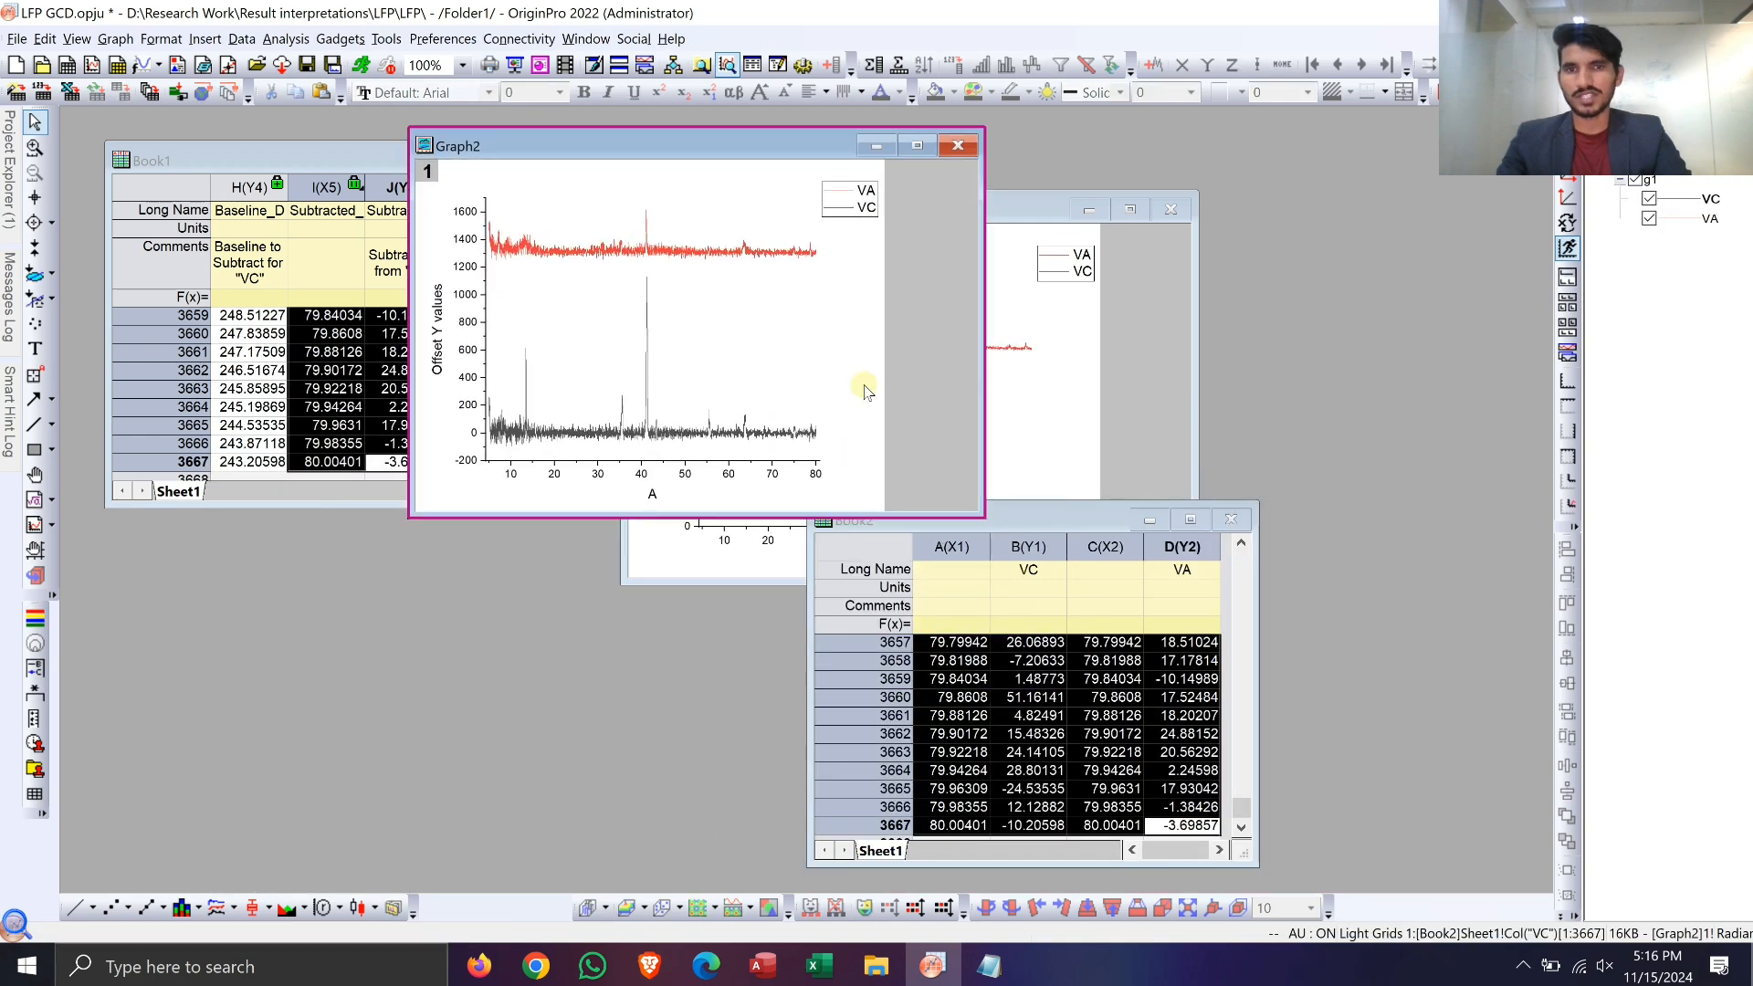
{"action": "left_click", "coordinate": [920, 147]}
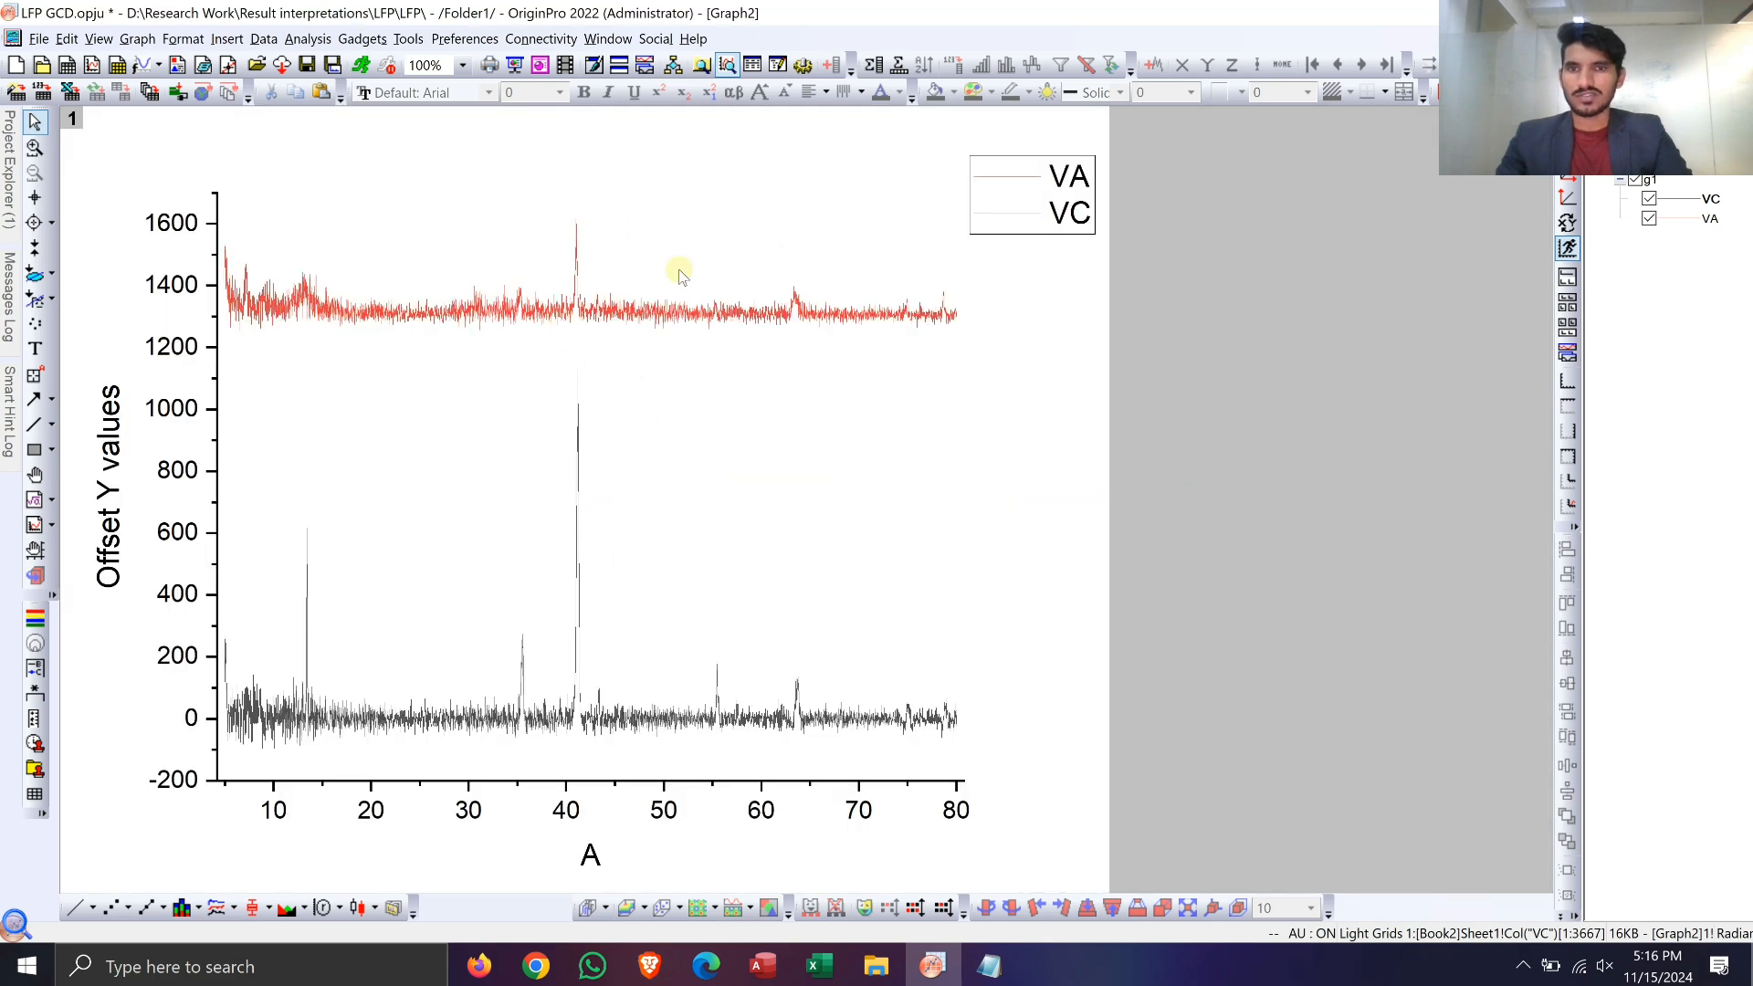